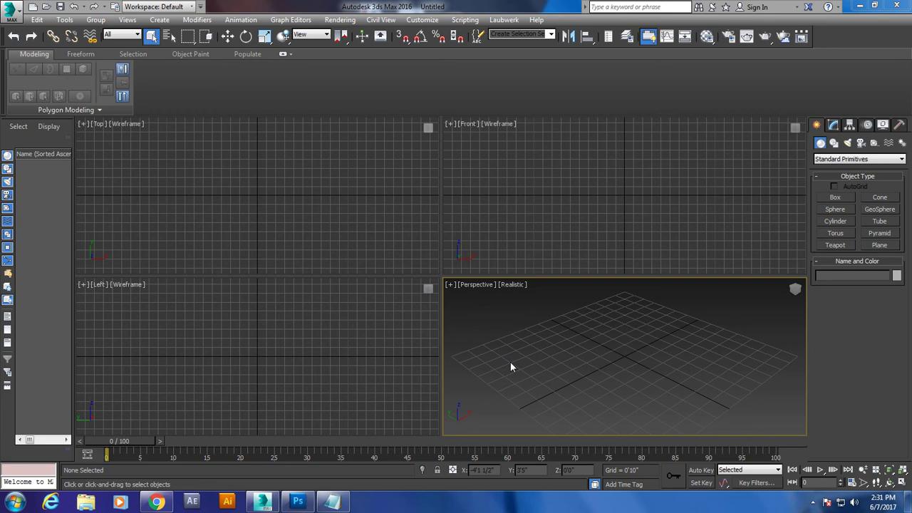
Write a two-line Notepad intro about modeling, texturing and lighting an interior with V-Ray, then minimize Notepad.
key(super+r)
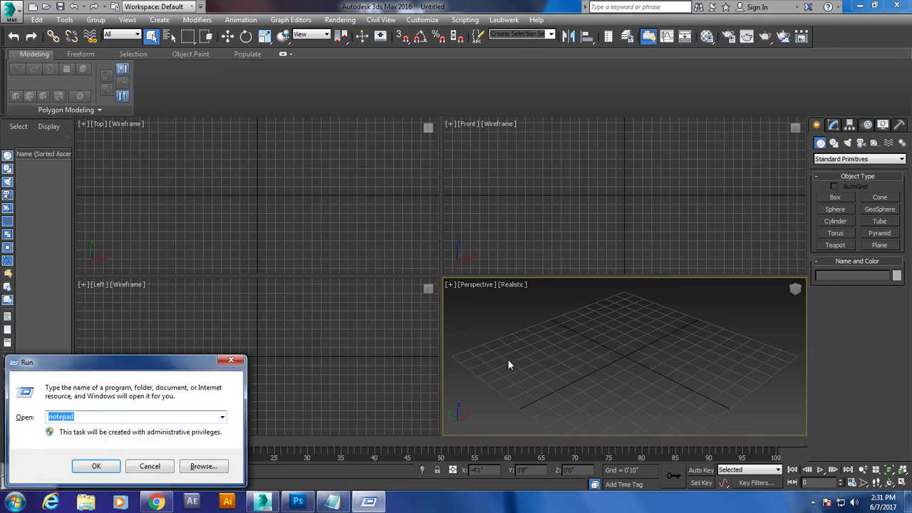
key(Return)
text(In this tutorial we)
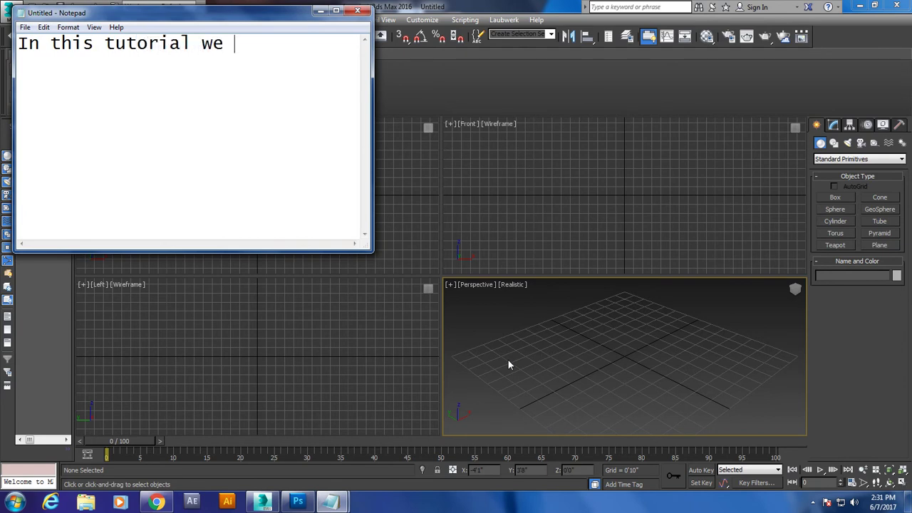
text(wil)
text(model texture and )
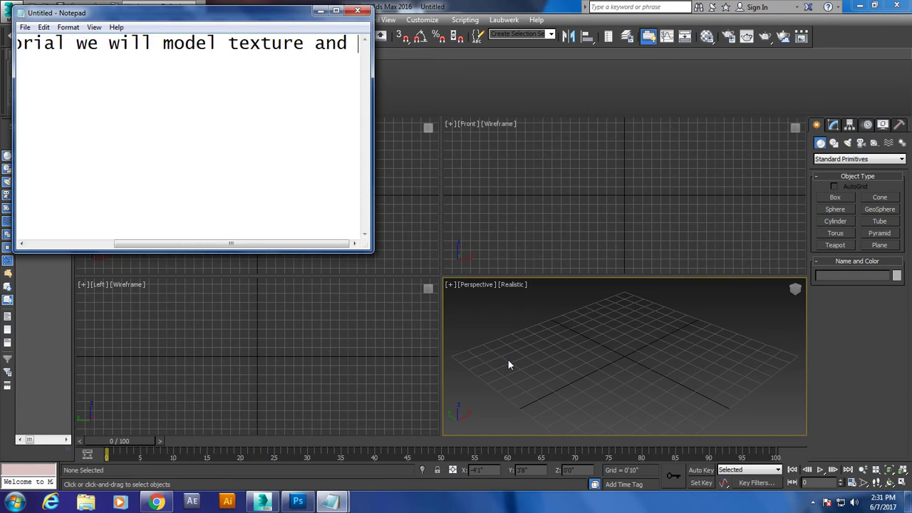
text(light an interior using v ray in 3dsmax)
key(Return)
text(Lets get started)
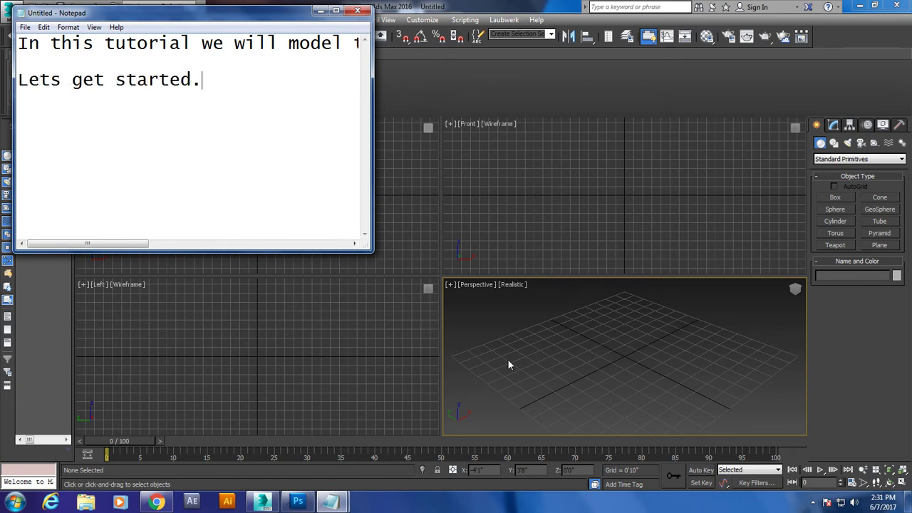
text(.)
click(325, 13)
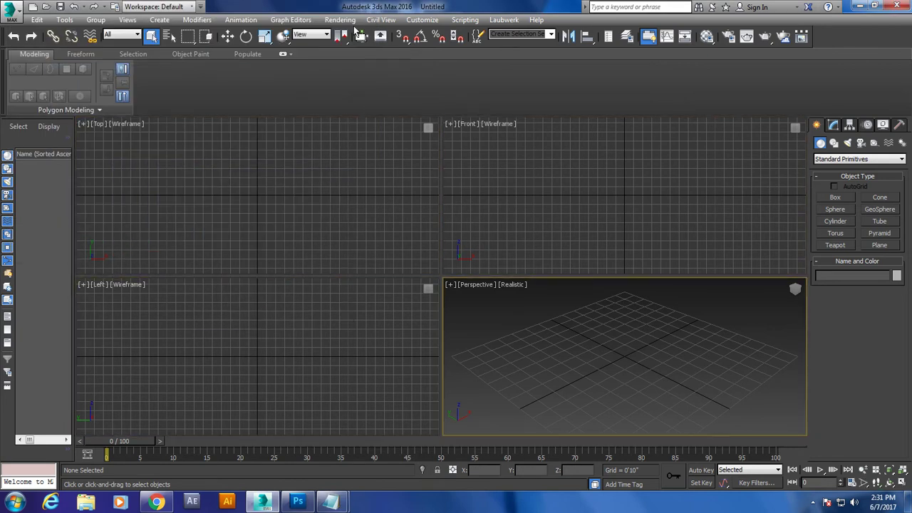
Open 2997_showcase_project_detail_item.jpg in the image viewer using Rendering > View Image File.
click(340, 19)
click(387, 332)
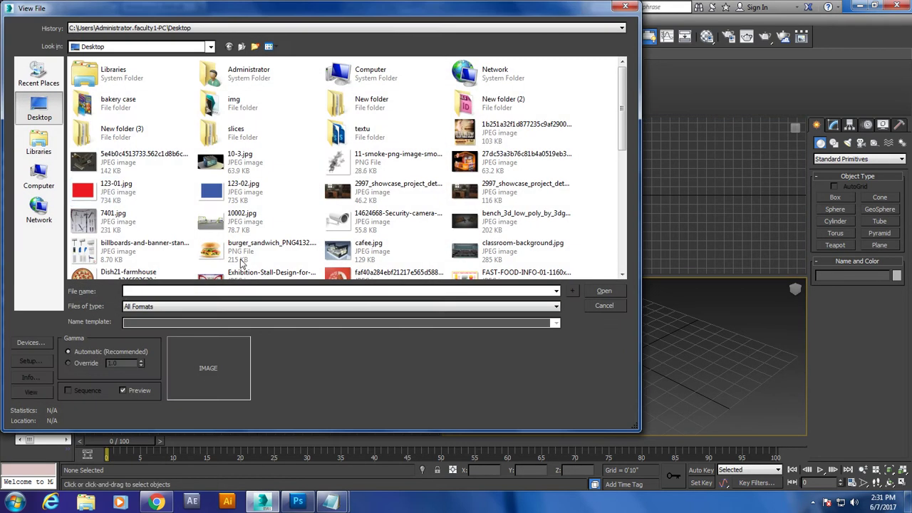
click(385, 190)
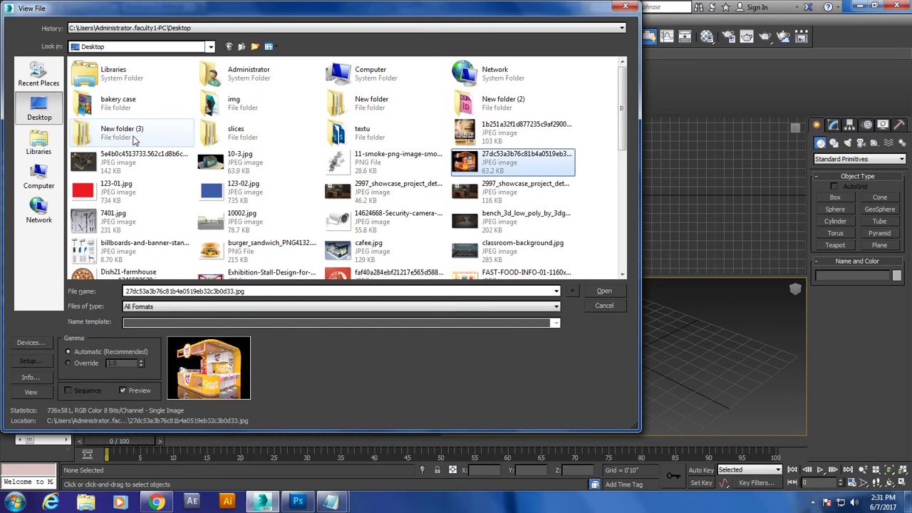
mouse_move(382, 191)
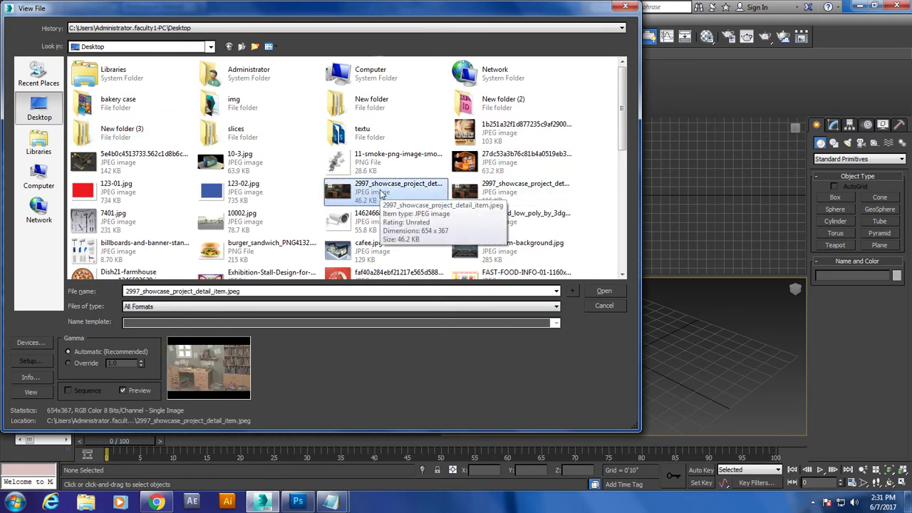
click(509, 196)
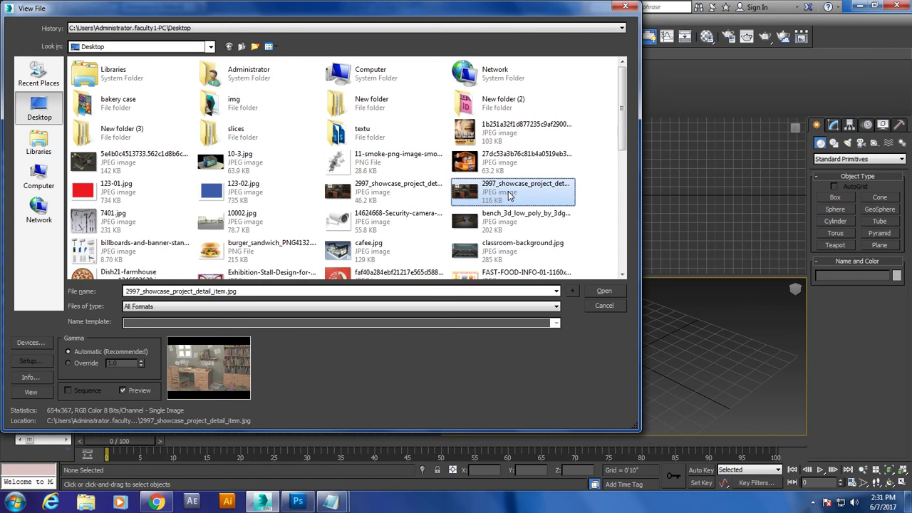
double_click(509, 195)
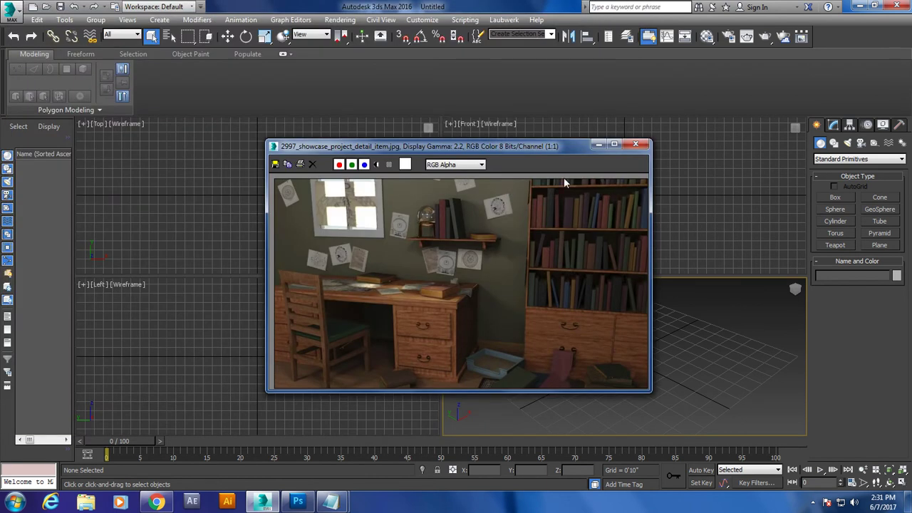
Move the image viewer to the left and maximize the Perspective viewport with Alt+W.
scroll(475, 259, down, 4)
scroll(471, 262, up, 2)
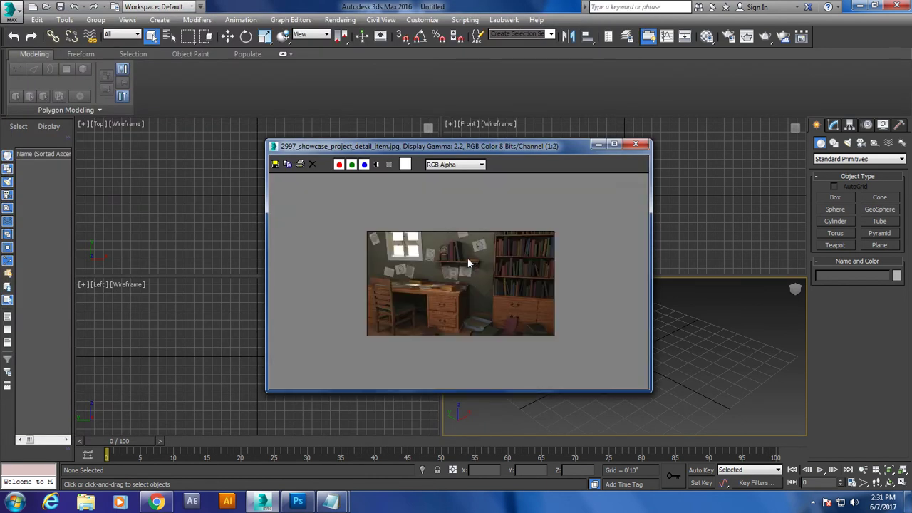
scroll(468, 264, up, 2)
scroll(468, 264, down, 2)
scroll(468, 264, up, 2)
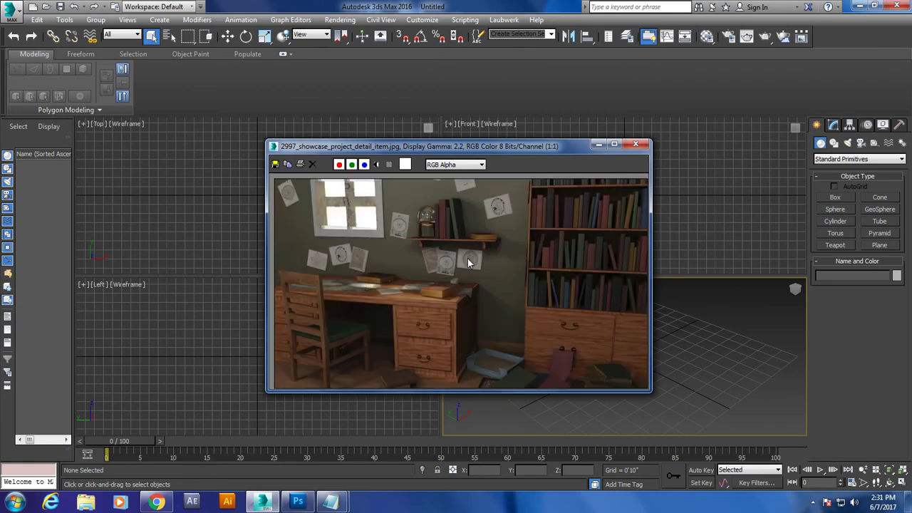
mouse_move(470, 148)
mouse_down()
mouse_move(13, 128)
mouse_move(154, 171)
mouse_up()
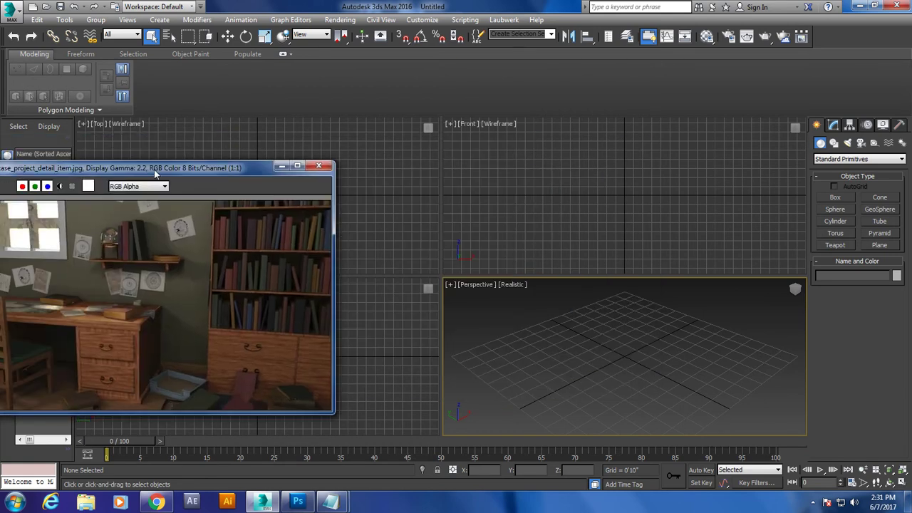
key(alt+w)
mouse_move(595, 305)
middle_down()
mouse_move(653, 305)
mouse_move(641, 325)
middle_up()
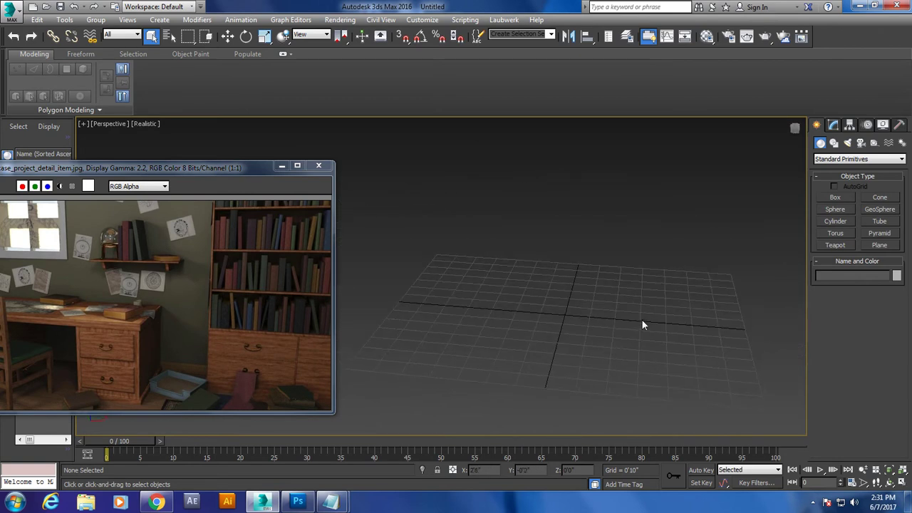
Create a large Plane as the room floor.
click(880, 245)
drag(707, 242, 351, 345)
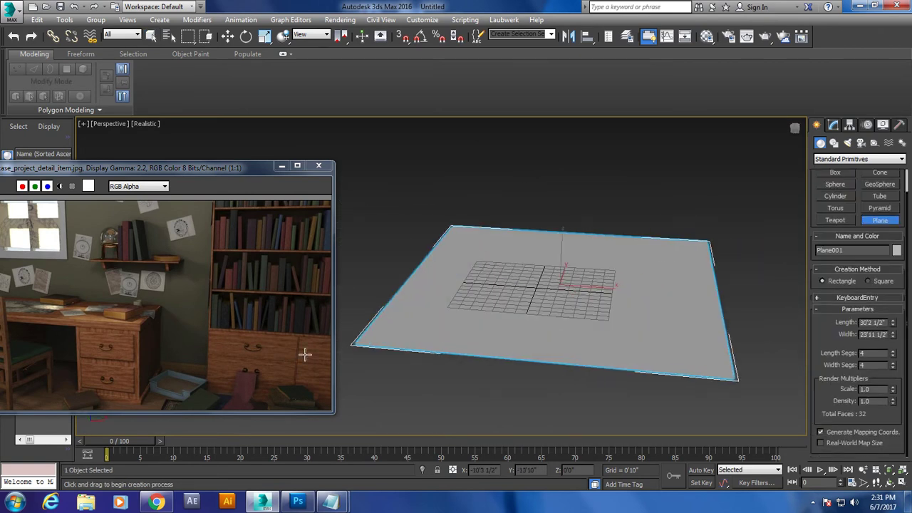
key(w)
alt+middle_drag(570, 300, 689, 247)
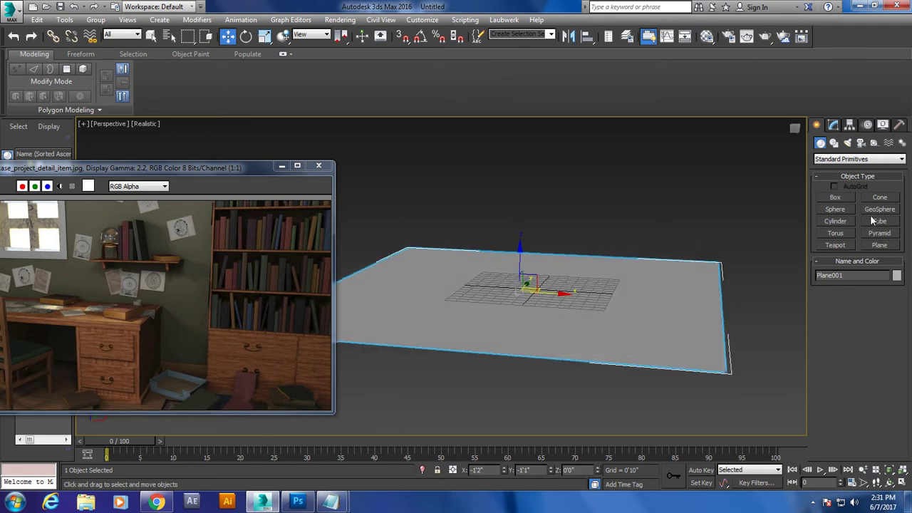
Draw a thin Box along the floor's back edge and raise it into a tall wall.
click(847, 204)
alt+middle_drag(427, 214, 382, 244)
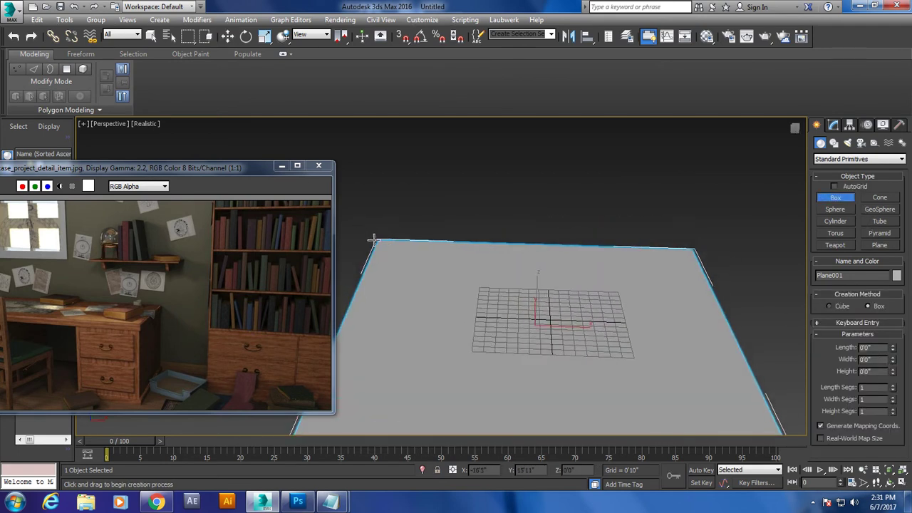
drag(373, 241, 695, 248)
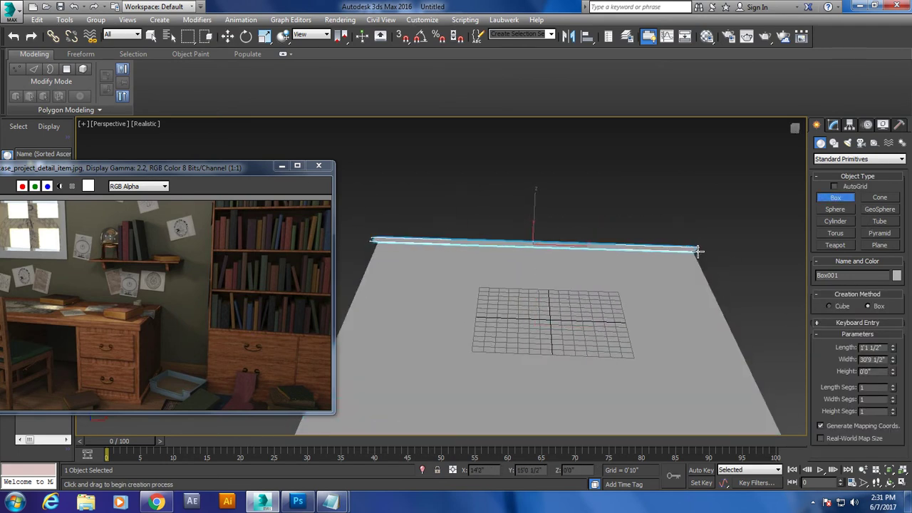
click(650, 85)
key(w)
mouse_move(647, 142)
alt+middle_down()
mouse_move(634, 209)
mouse_move(647, 327)
alt+middle_up()
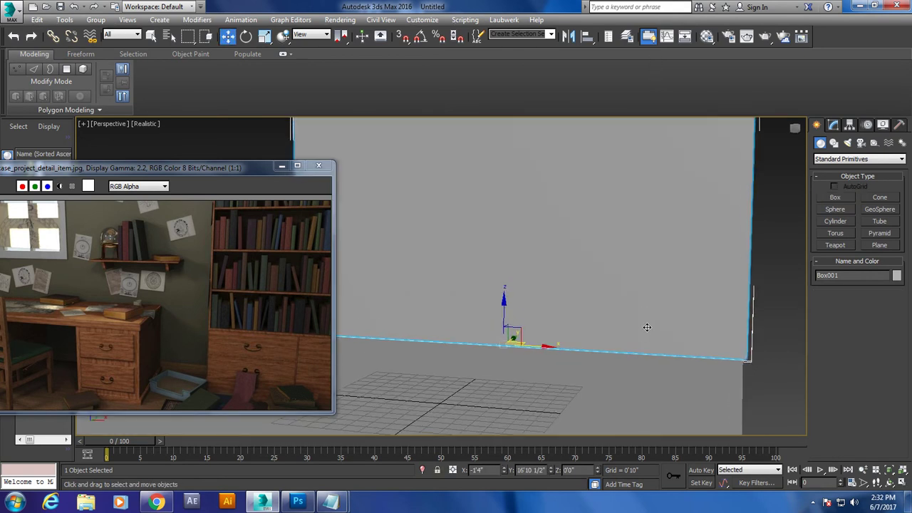
scroll(647, 327, down, 3)
scroll(620, 307, down, 3)
Scale the wall and the floor plane wider along X.
key(r)
mouse_move(627, 360)
mouse_down()
mouse_move(654, 360)
mouse_move(636, 374)
mouse_up()
click(618, 375)
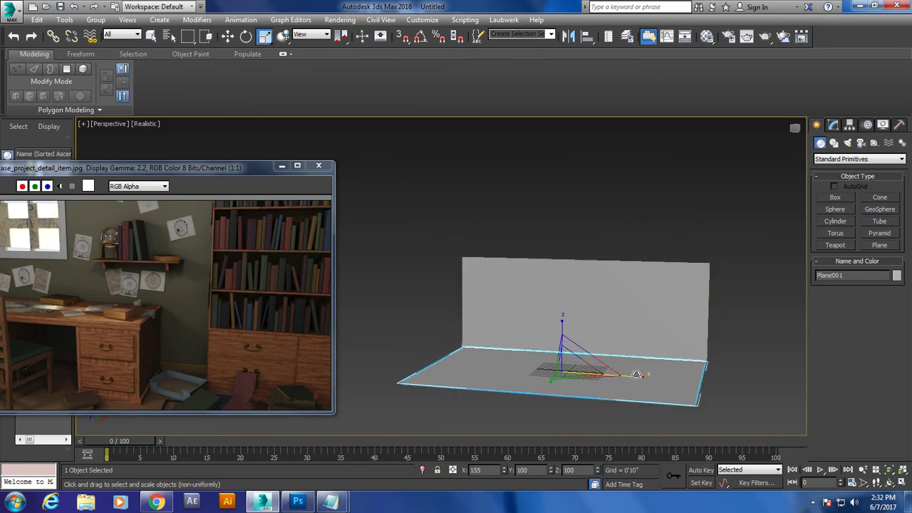
scroll(590, 342, up, 5)
middle_drag(591, 342, 592, 324)
Bring the reference image back into view, select the wall and turn on edged faces (F4).
mouse_move(155, 168)
mouse_down()
mouse_move(342, 142)
mouse_move(247, 161)
mouse_up()
middle_drag(522, 242, 594, 245)
click(522, 237)
key(F4)
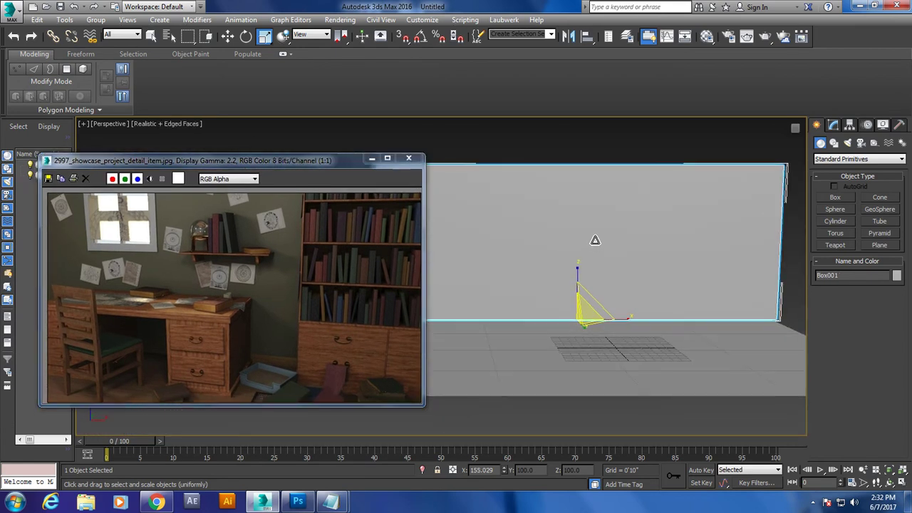
Convert the wall box to an Editable Poly and orbit to face it front-on.
right_click(568, 199)
click(702, 324)
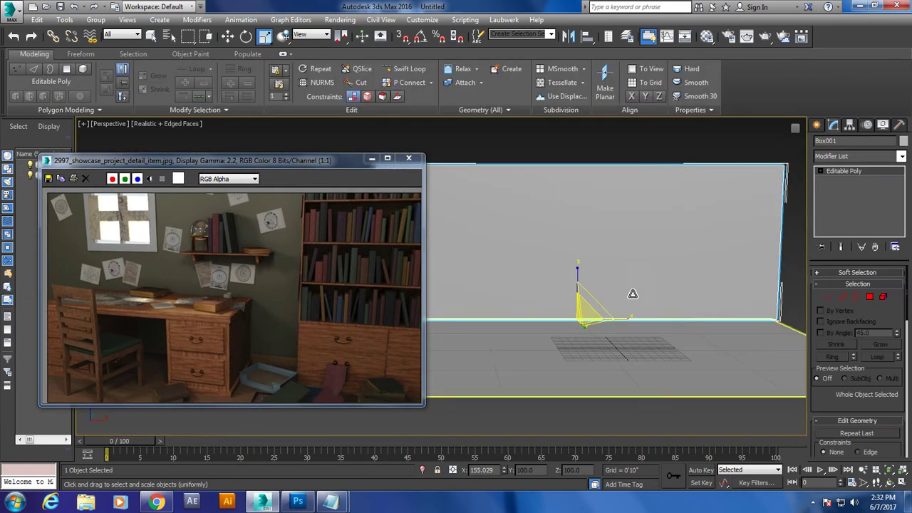
alt+middle_drag(632, 293, 590, 254)
key(w)
mouse_move(592, 220)
middle_down()
mouse_move(731, 251)
mouse_move(678, 249)
mouse_move(547, 182)
middle_up()
Use Swift Loop to add two vertical edge loops and a horizontal edge loop across the wall.
click(404, 69)
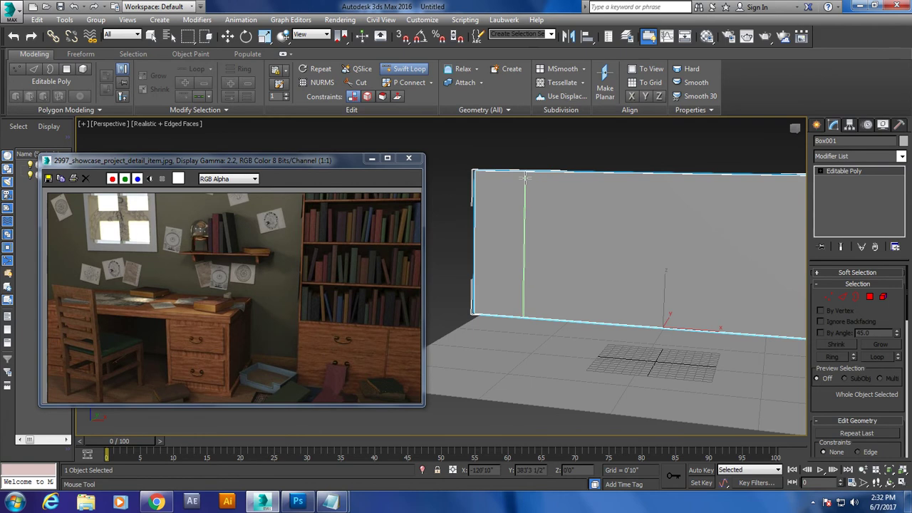
click(617, 178)
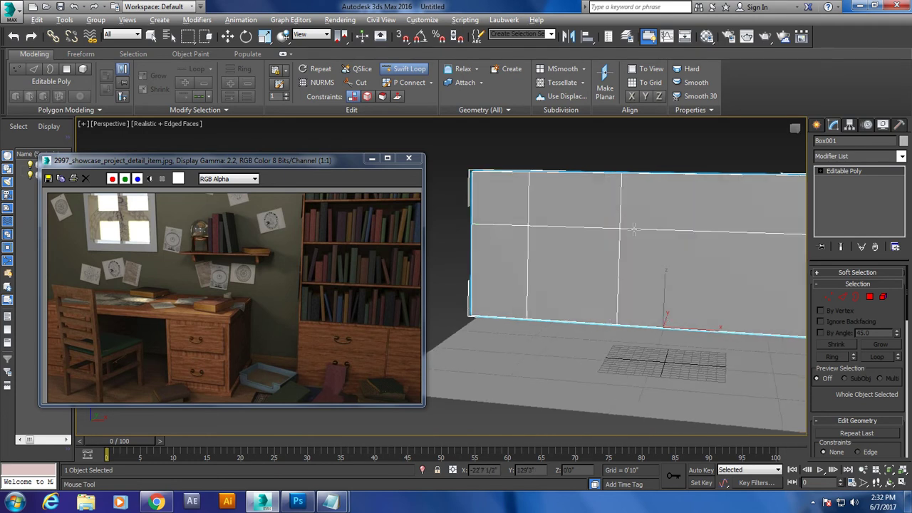
mouse_move(632, 228)
alt+middle_down()
mouse_move(605, 235)
mouse_move(596, 198)
mouse_move(604, 209)
mouse_move(595, 250)
mouse_move(582, 233)
alt+middle_up()
click(606, 235)
scroll(604, 208, up, 2)
scroll(603, 213, up, 1)
scroll(600, 217, up, 2)
scroll(597, 223, up, 1)
scroll(541, 214, down, 1)
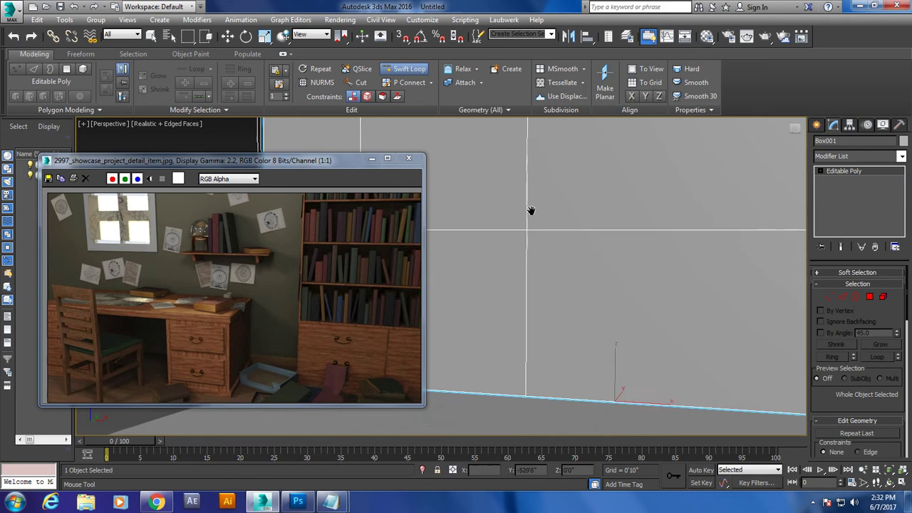
scroll(570, 211, down, 3)
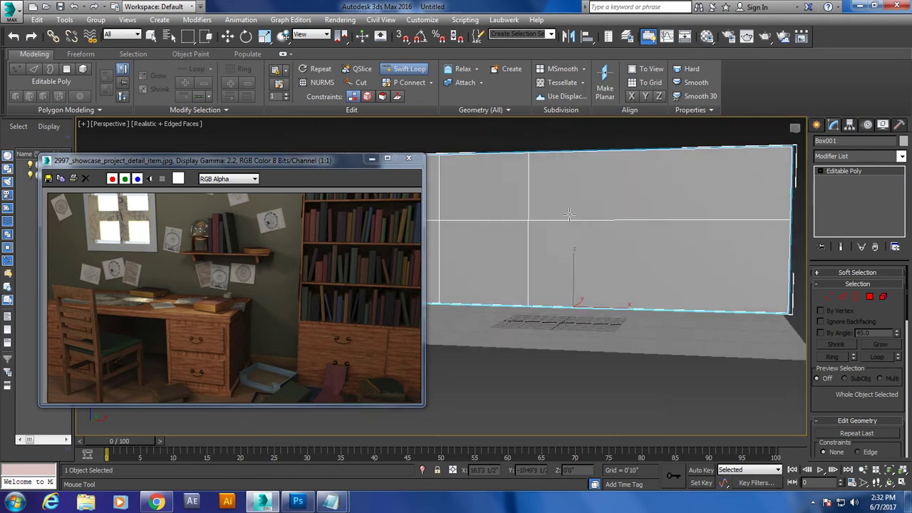
click(639, 212)
key(w)
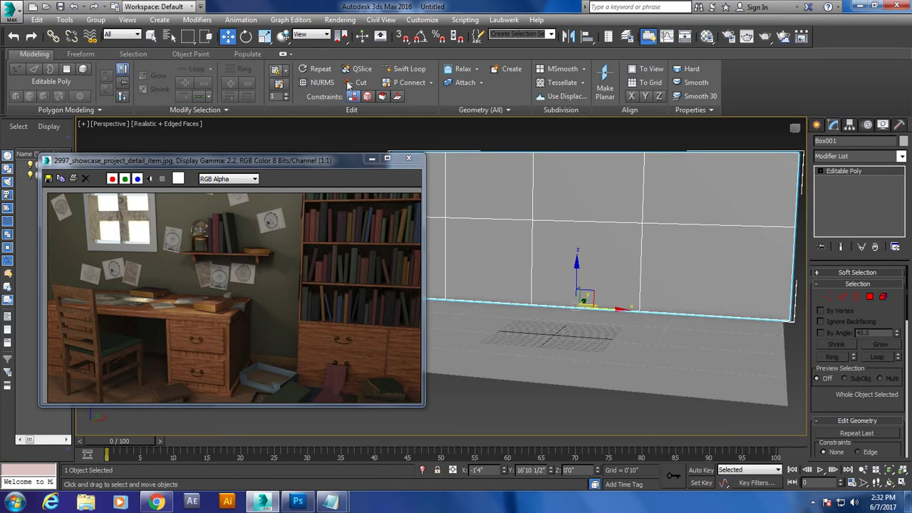
Add two more horizontal edge loops near the wall's top, then begin saving the scene.
click(405, 68)
scroll(576, 225, up, 2)
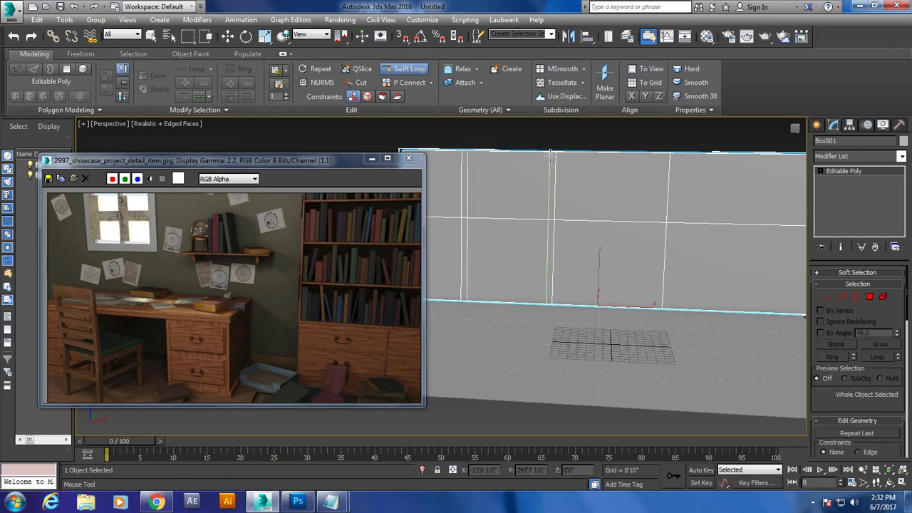
click(553, 219)
click(553, 227)
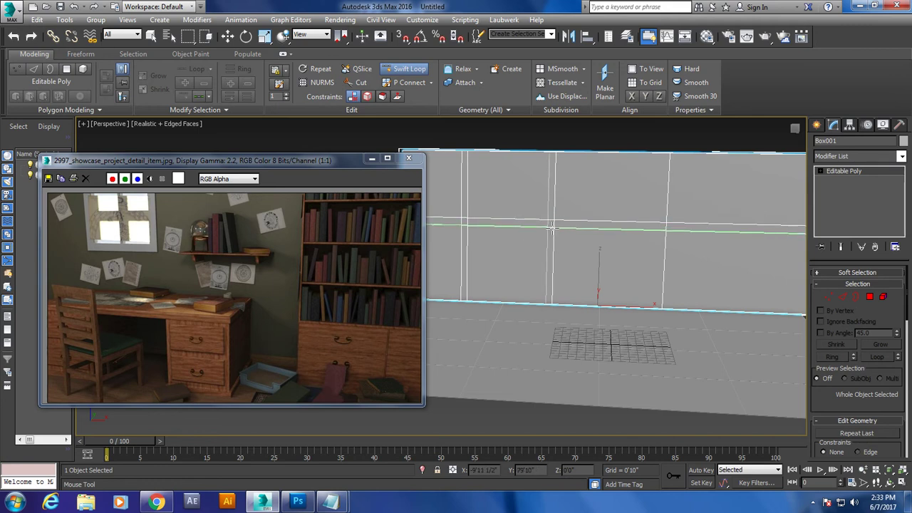
key(w)
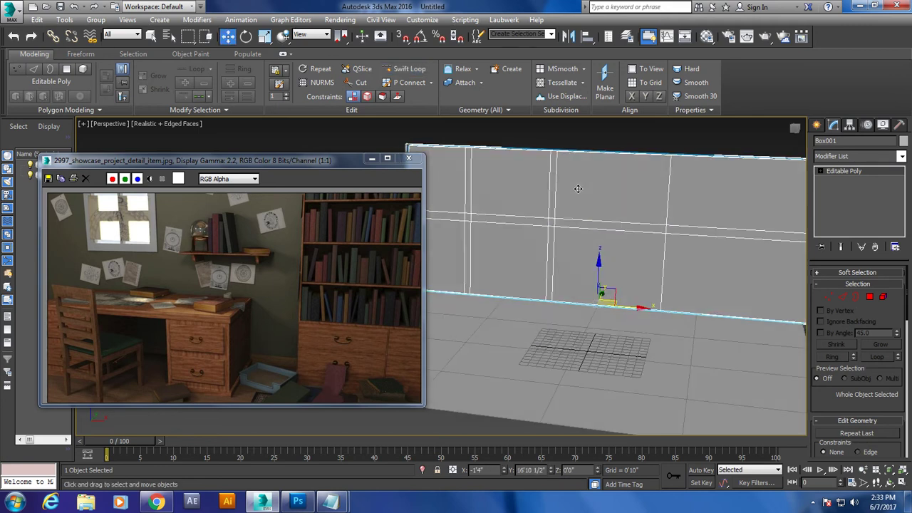
key(ctrl+s)
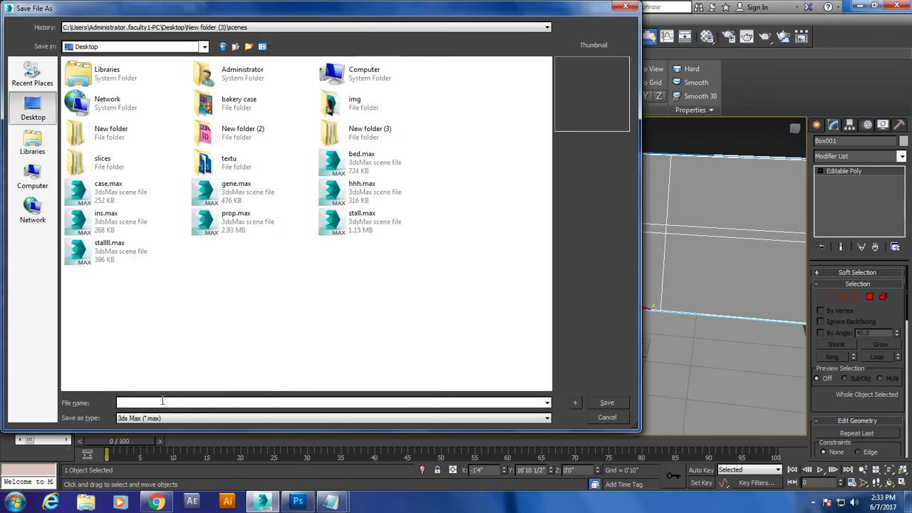
Save the scene to the Desktop under the name 'intl'.
text(intl)
key(Return)
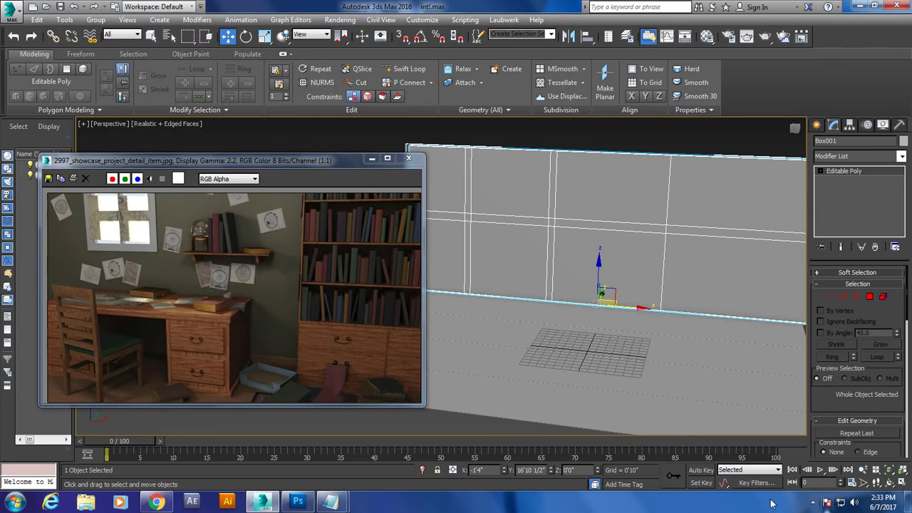
click(813, 503)
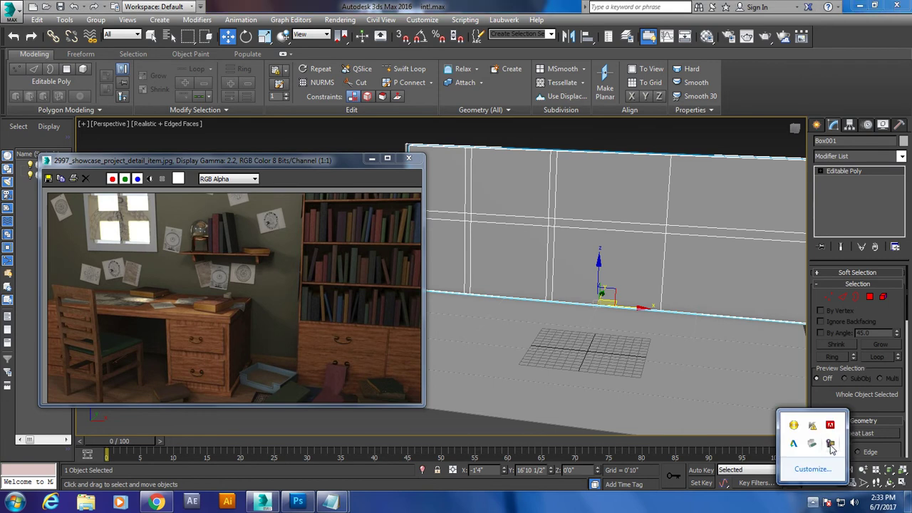
click(831, 444)
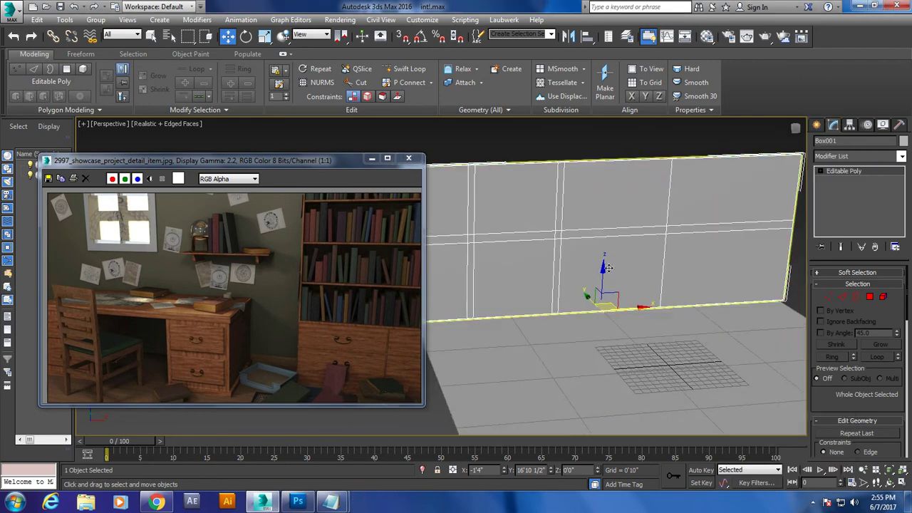
alt+middle_drag(608, 267, 650, 375)
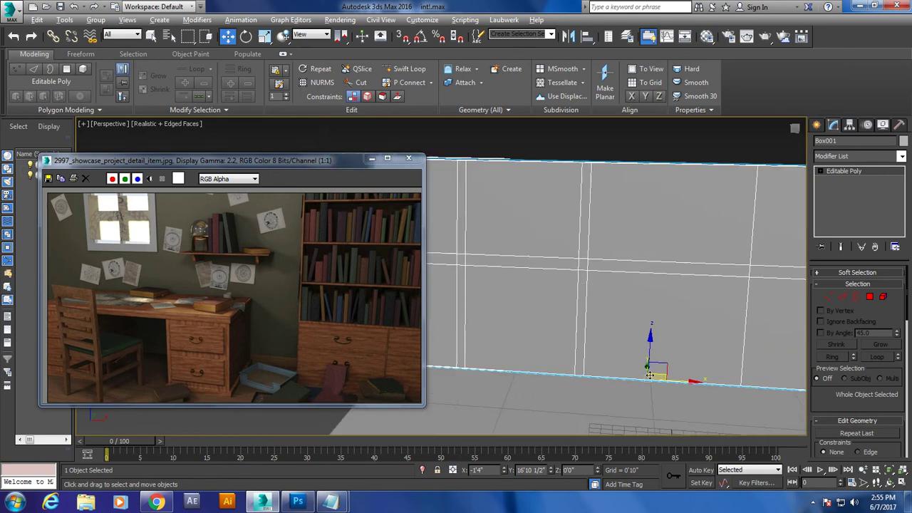
In Polygon mode, select the right, bottom and left polygon strips of the wall.
click(870, 297)
click(586, 245)
ctrl+click(502, 260)
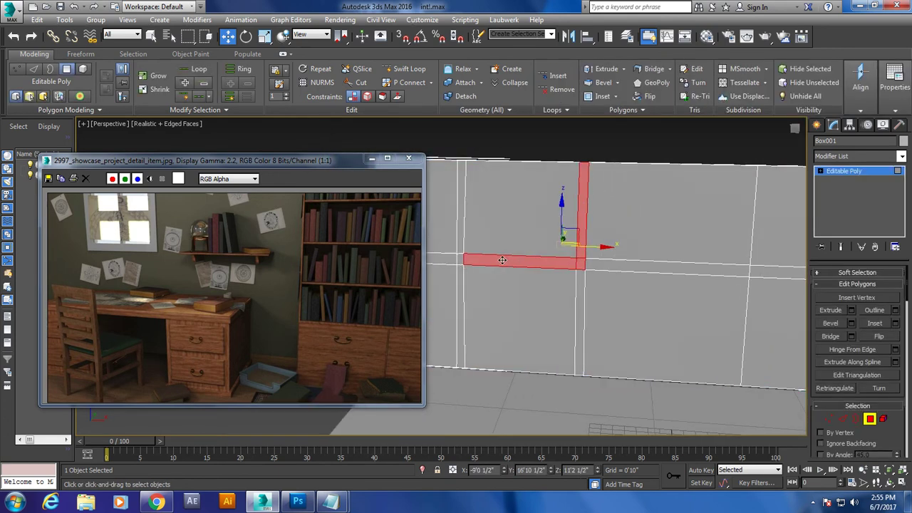
ctrl+click(460, 241)
Extrude the selected U-shaped polygon strip outward by 0'4".
click(852, 312)
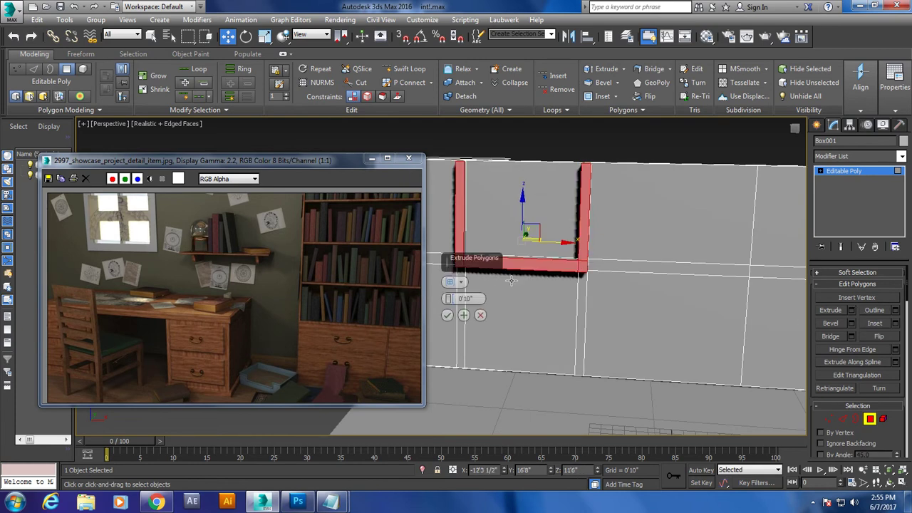
alt+middle_drag(601, 320, 526, 290)
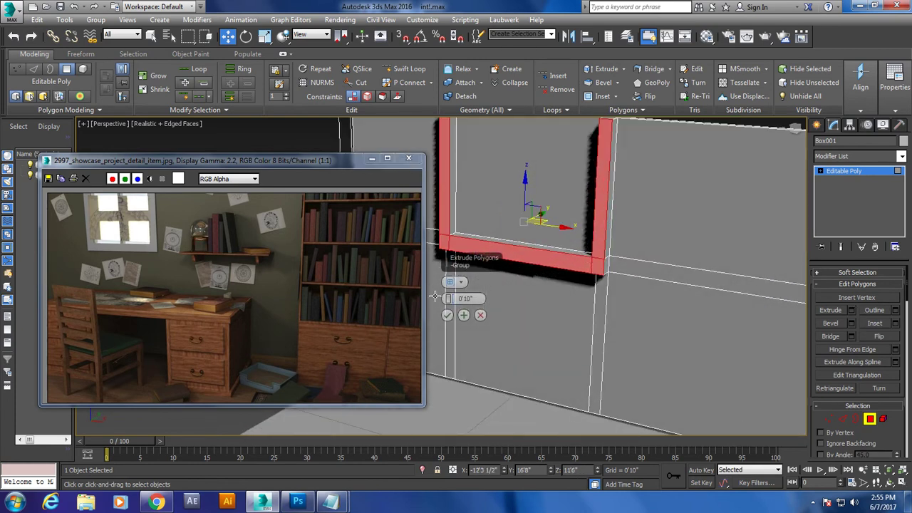
drag(447, 299, 463, 329)
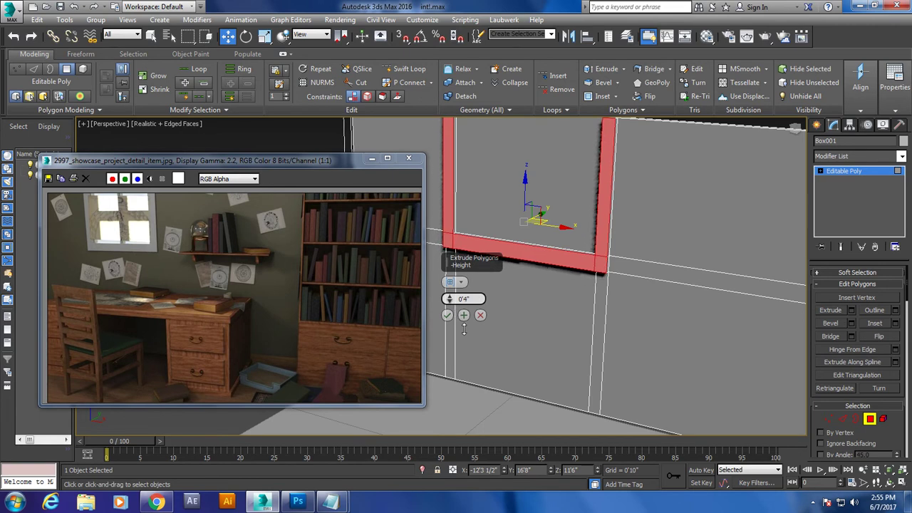
click(447, 314)
mouse_move(646, 311)
alt+middle_down()
mouse_move(662, 304)
mouse_move(642, 292)
alt+middle_up()
scroll(578, 273, down, 3)
scroll(623, 279, down, 4)
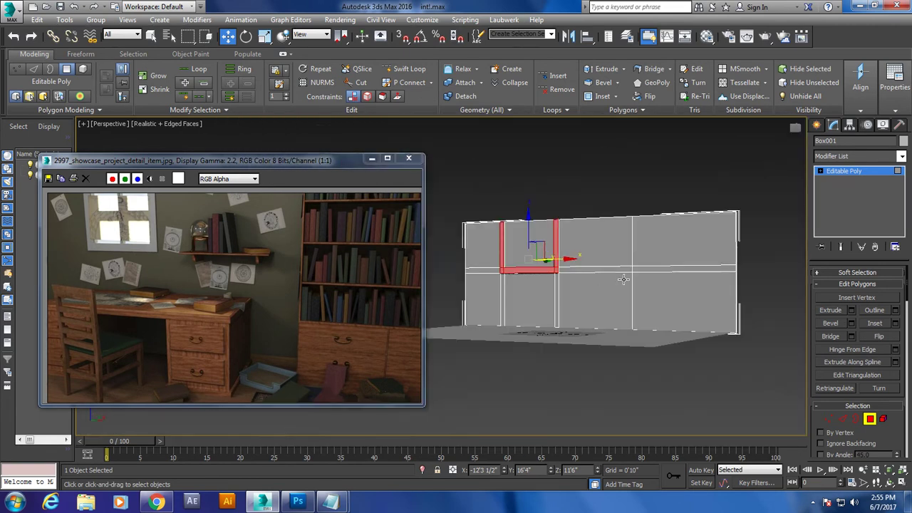
scroll(623, 280, up, 2)
scroll(623, 282, up, 2)
scroll(623, 285, up, 1)
scroll(622, 289, up, 2)
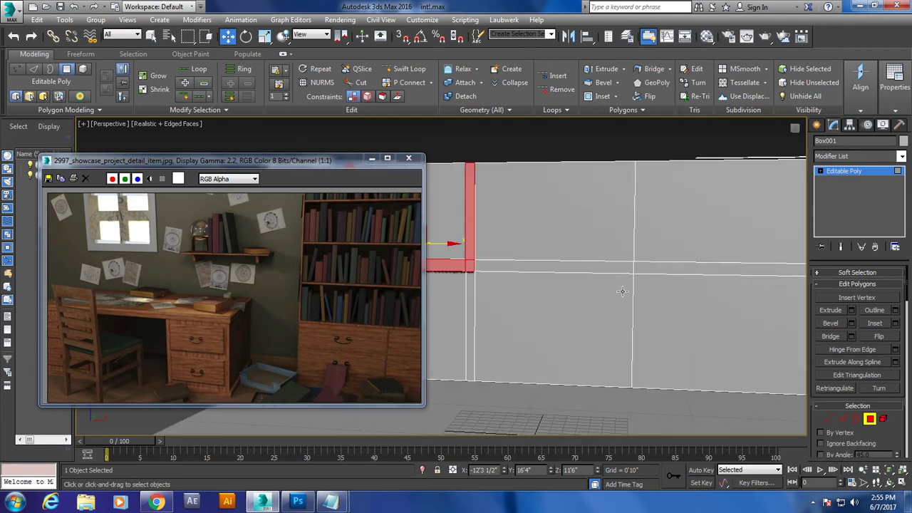
click(817, 125)
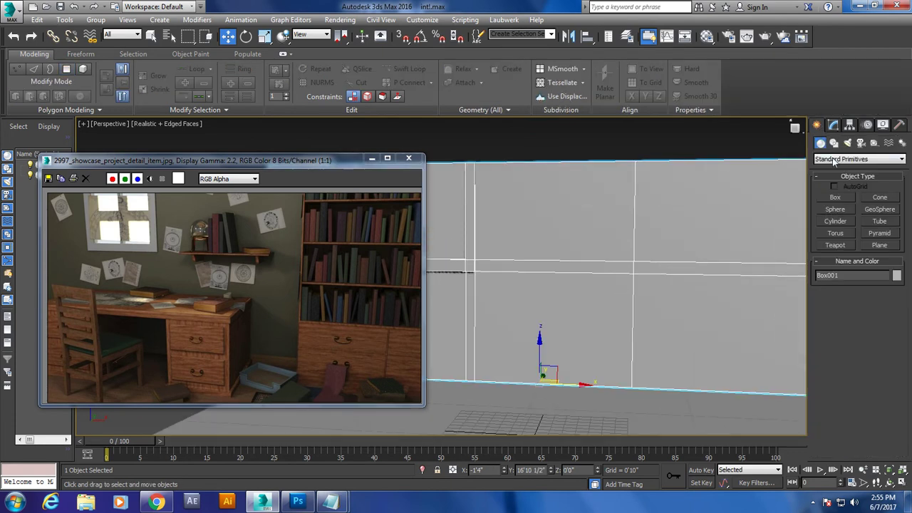
With AutoGrid on, create a thin flat Box about 8'8" wide against the wall.
click(836, 198)
click(834, 186)
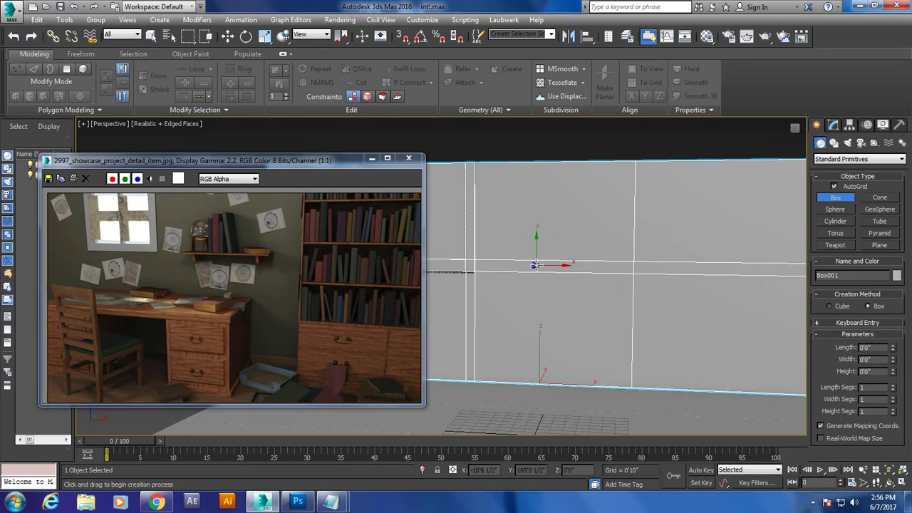
drag(535, 265, 644, 270)
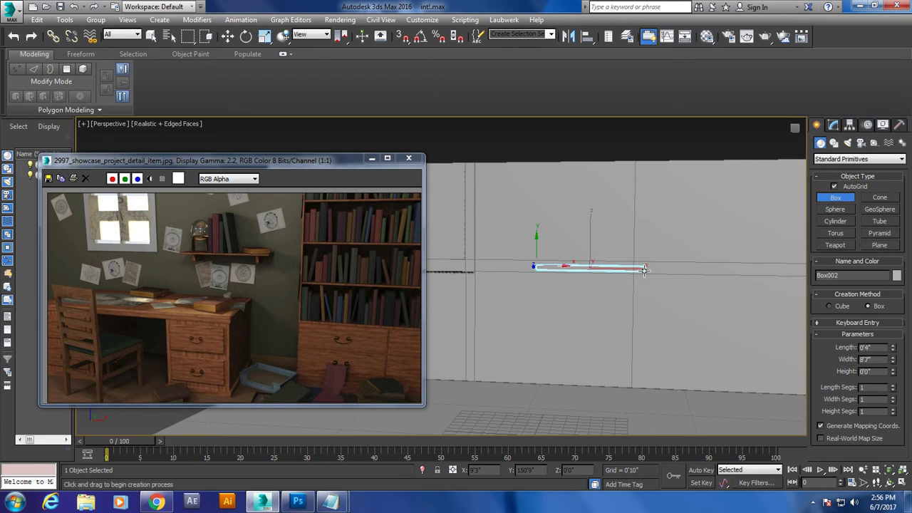
drag(646, 270, 645, 267)
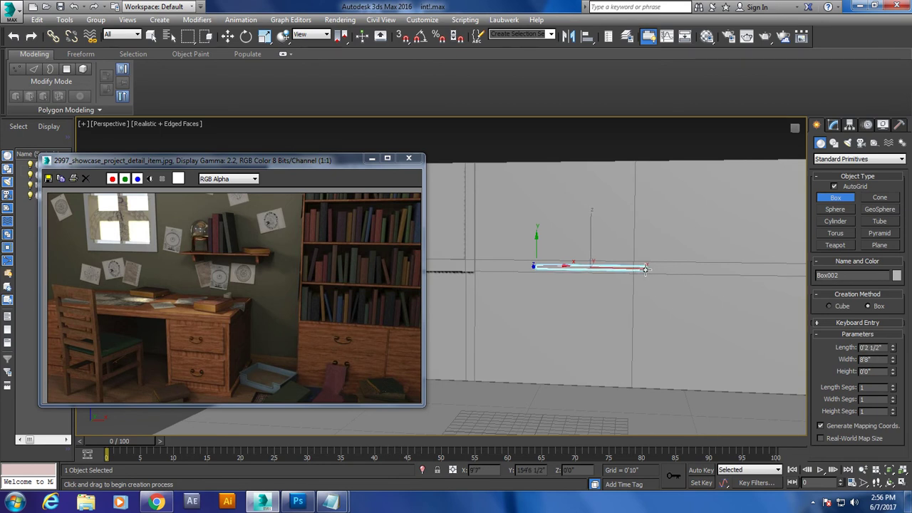
click(658, 381)
key(w)
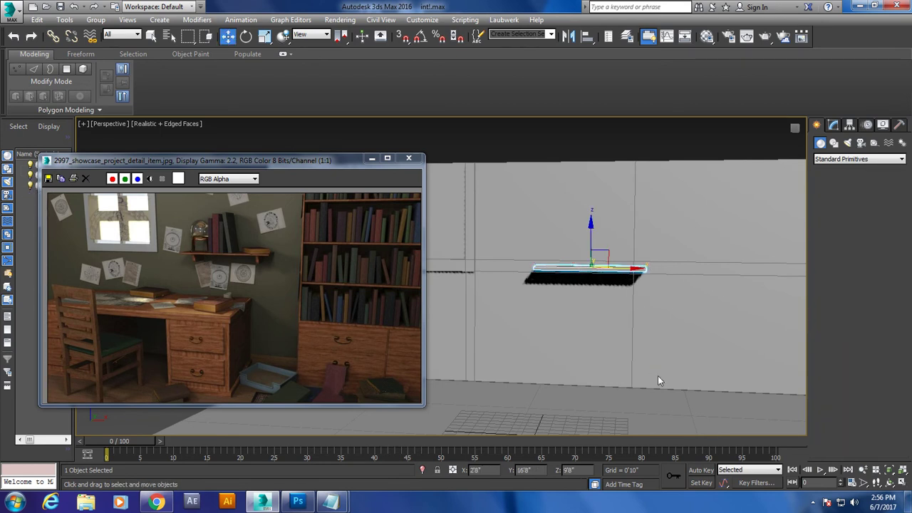
Inspect the new box from several angles and frame it in the Left viewport.
alt+middle_drag(659, 381, 629, 312)
key(r)
key(w)
alt+middle_drag(546, 261, 525, 272)
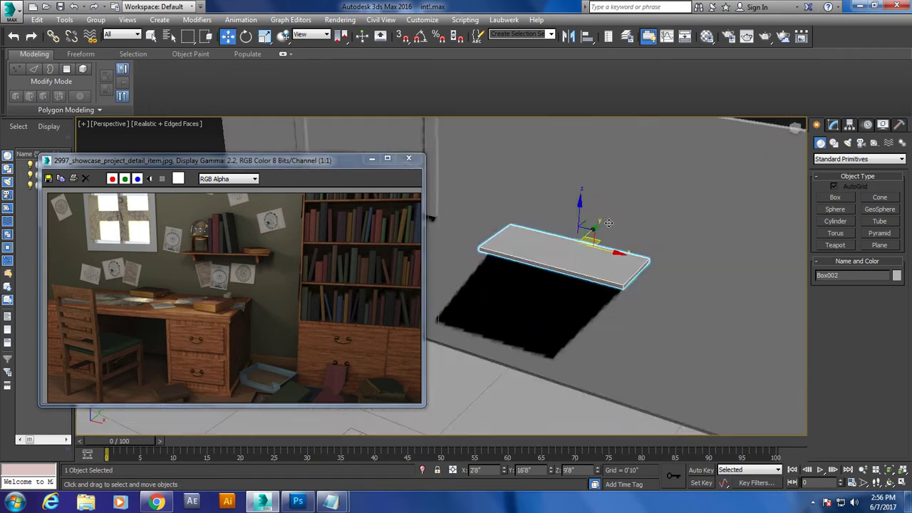
alt+middle_drag(608, 223, 591, 254)
key(alt+w)
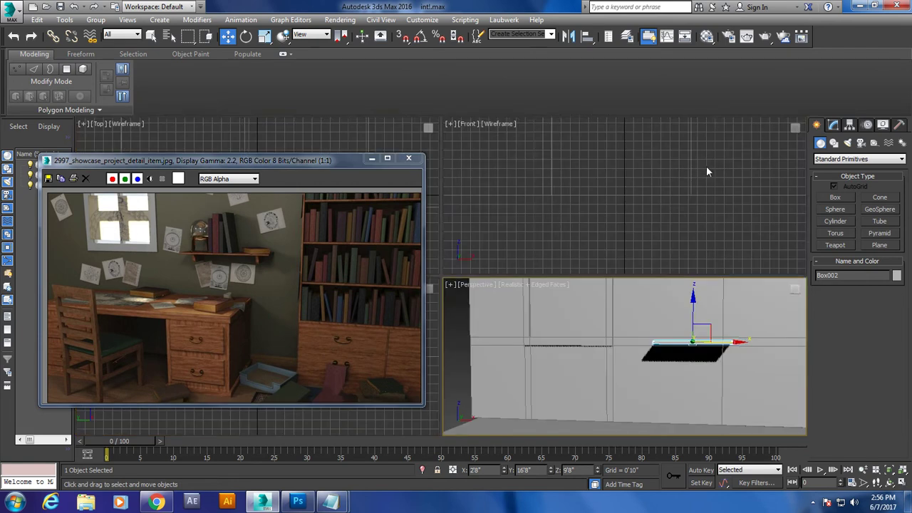
key(alt+w)
key(z)
scroll(658, 290, down, 3)
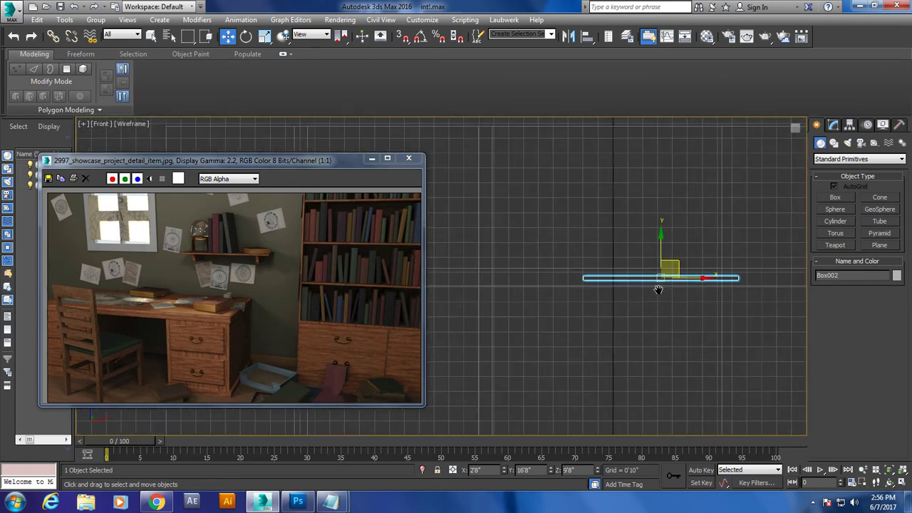
key(alt+w)
key(alt+w)
key(z)
scroll(607, 314, down, 2)
mouse_move(608, 315)
middle_down()
mouse_move(689, 265)
mouse_move(630, 289)
middle_up()
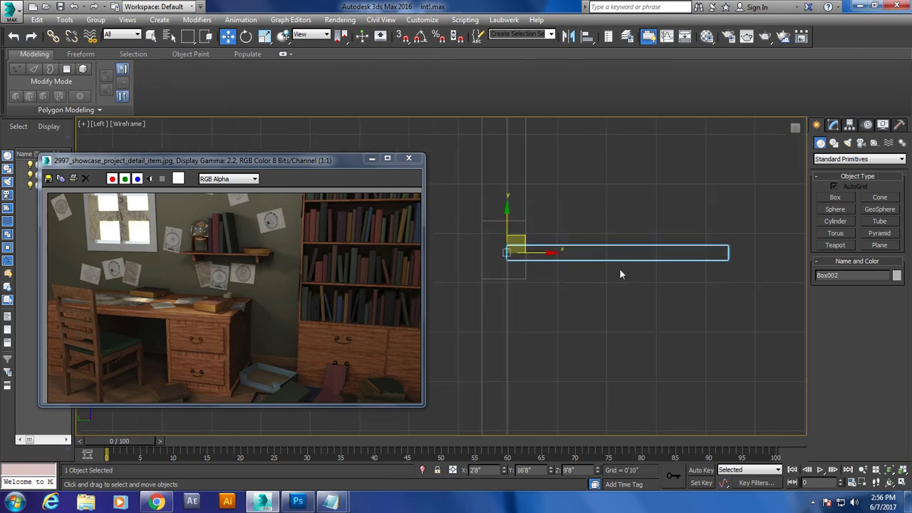
scroll(633, 275, down, 2)
middle_drag(540, 293, 599, 291)
scroll(599, 290, up, 3)
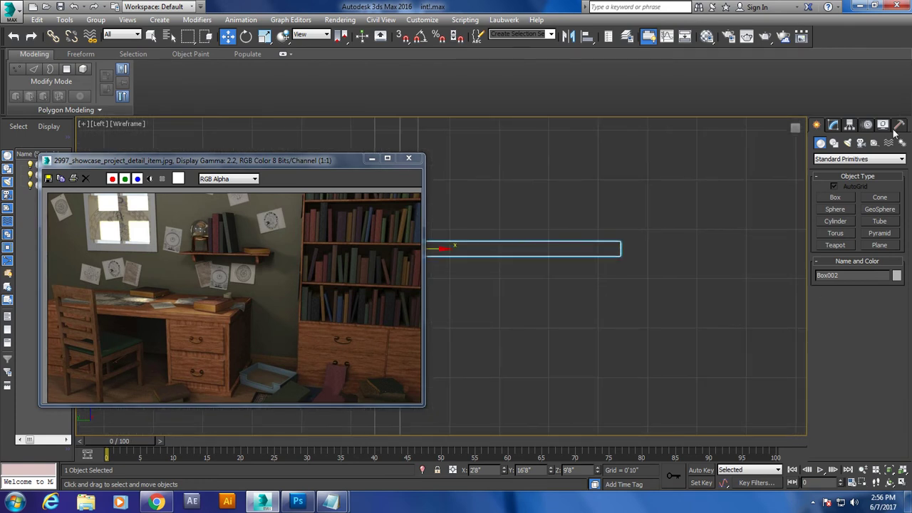
Draw a closed six-point Line profile with angled sides around the plank in the Left view.
click(834, 143)
click(835, 206)
scroll(658, 254, up, 3)
middle_drag(658, 254, 608, 278)
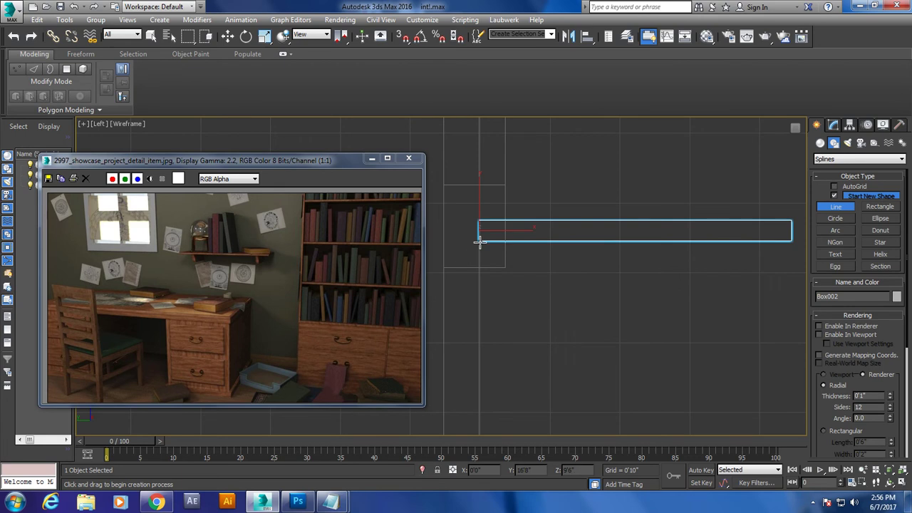
click(479, 242)
click(493, 261)
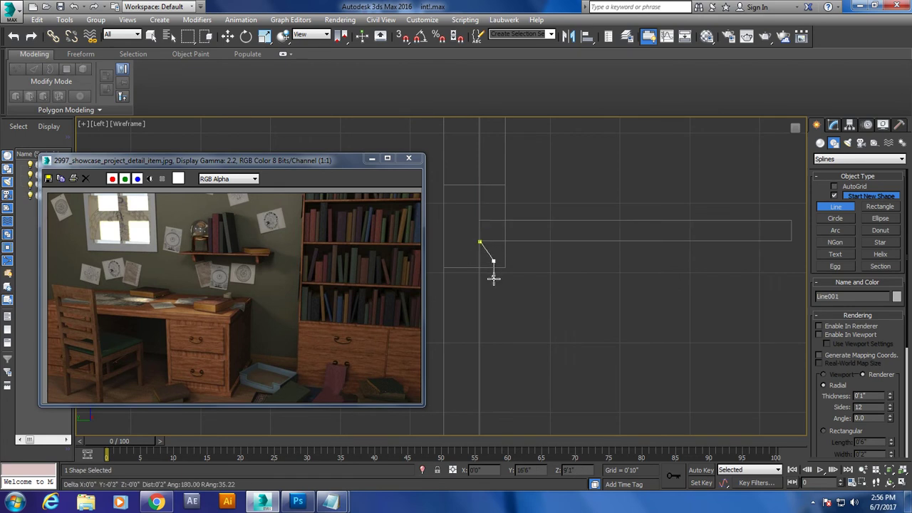
click(494, 282)
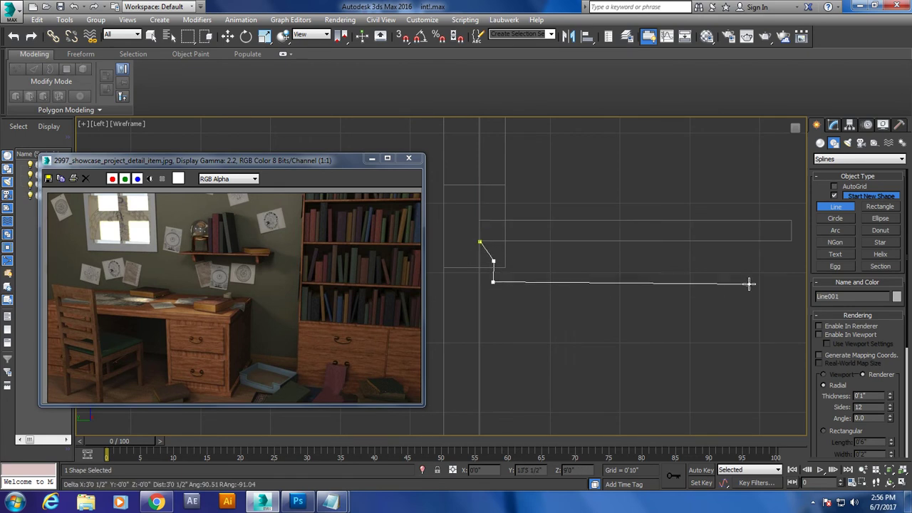
click(782, 282)
click(782, 262)
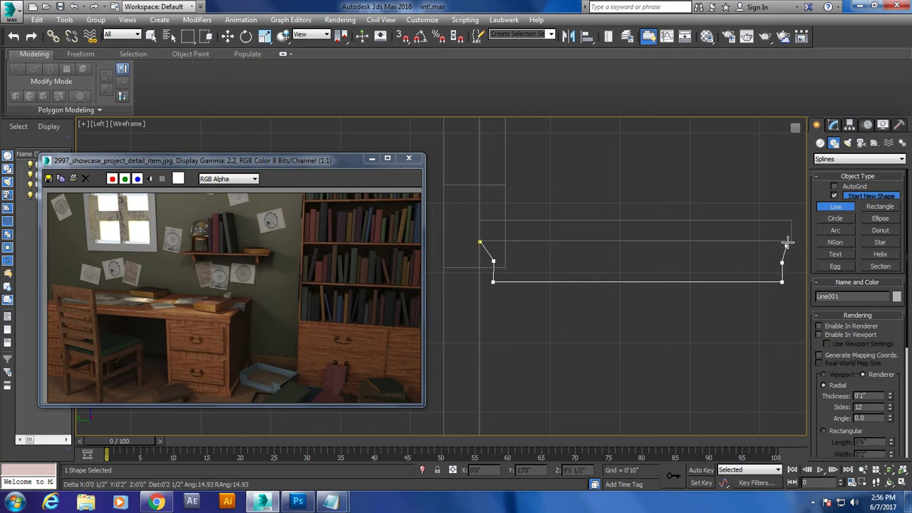
click(788, 243)
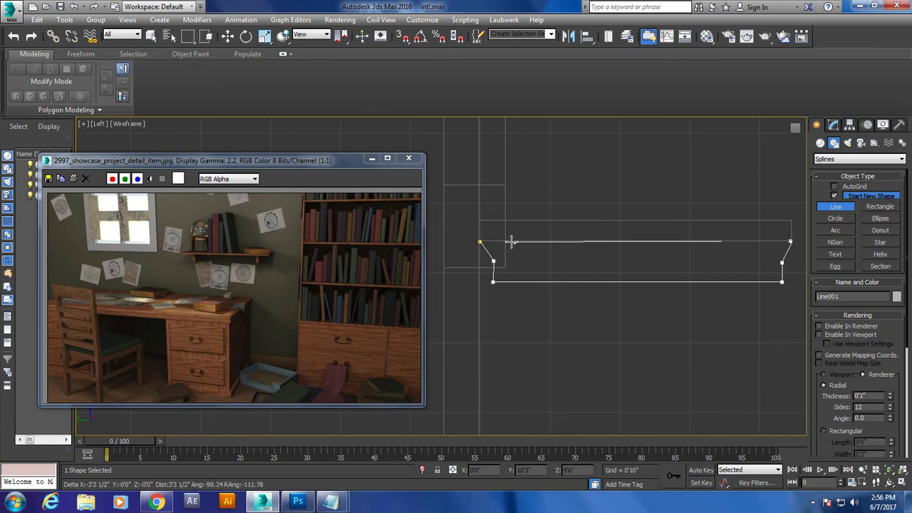
click(479, 240)
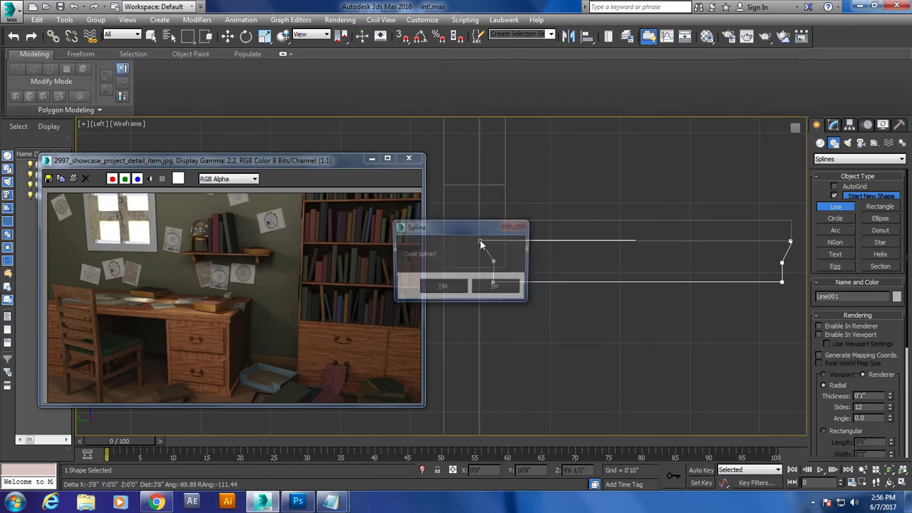
click(438, 287)
Finish the line, shift it left, and return to the four-viewport layout.
key(w)
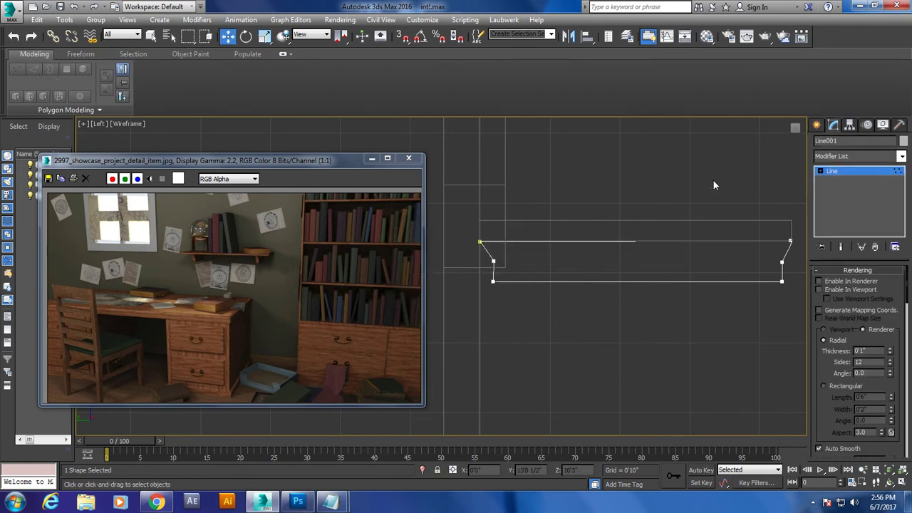
middle_drag(741, 274, 590, 269)
drag(654, 276, 636, 278)
key(alt+w)
key(alt+w)
mouse_move(654, 327)
alt+middle_down()
mouse_move(579, 295)
mouse_move(656, 285)
alt+middle_up()
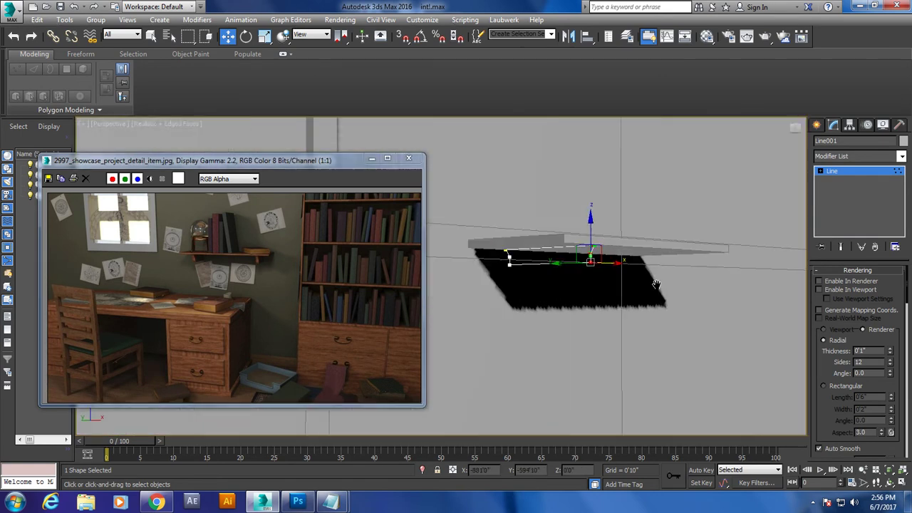
Apply an Extrude modifier to the line profile with Amount 0'1 1/2".
click(870, 170)
click(901, 156)
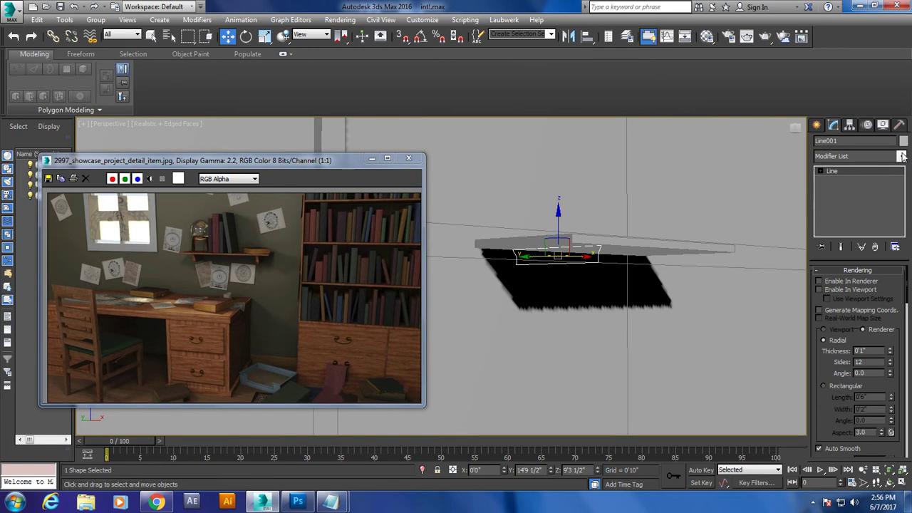
text(ex)
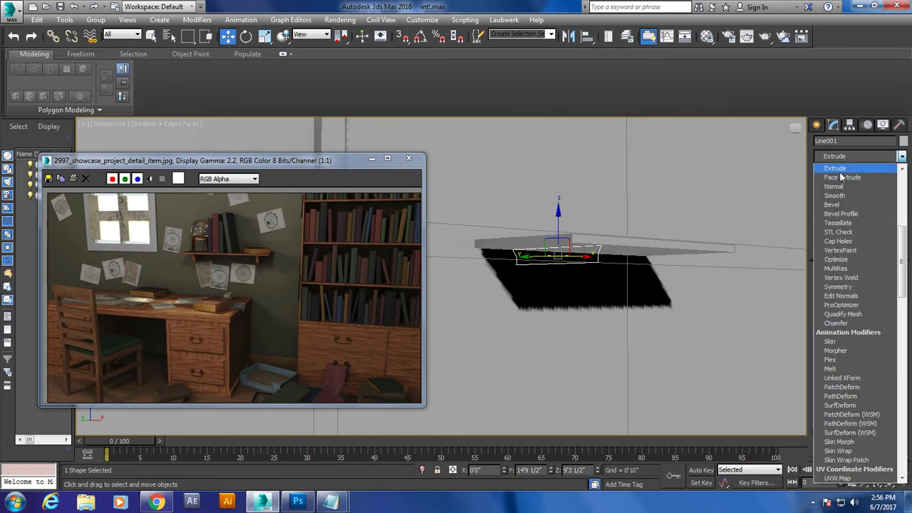
click(855, 168)
mouse_move(570, 271)
alt+middle_down()
mouse_move(602, 265)
mouse_move(592, 260)
alt+middle_up()
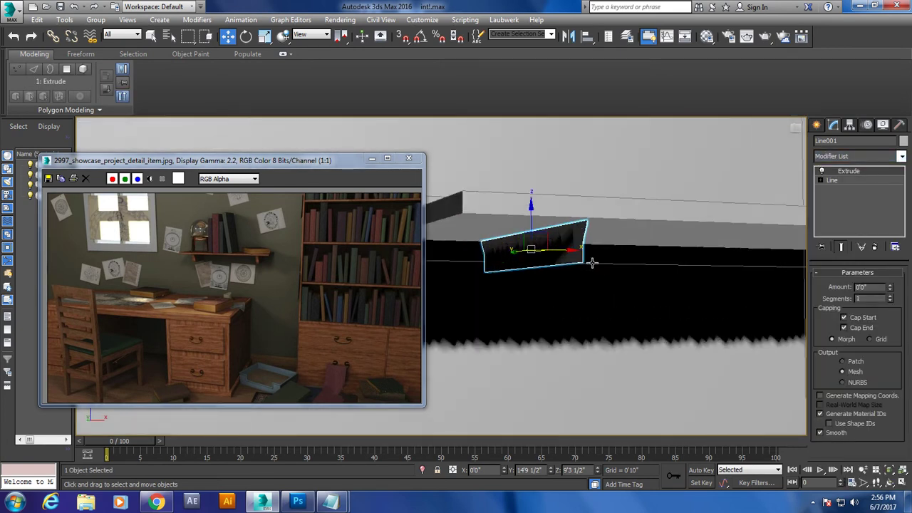
drag(890, 287, 891, 286)
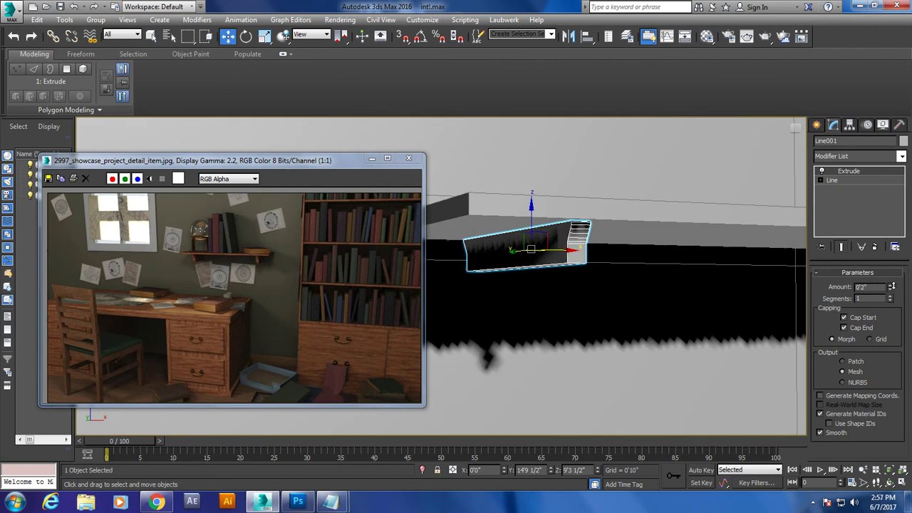
mouse_move(667, 245)
alt+middle_down()
mouse_move(570, 259)
mouse_move(677, 224)
mouse_move(613, 240)
mouse_move(563, 204)
alt+middle_up()
right_click(563, 204)
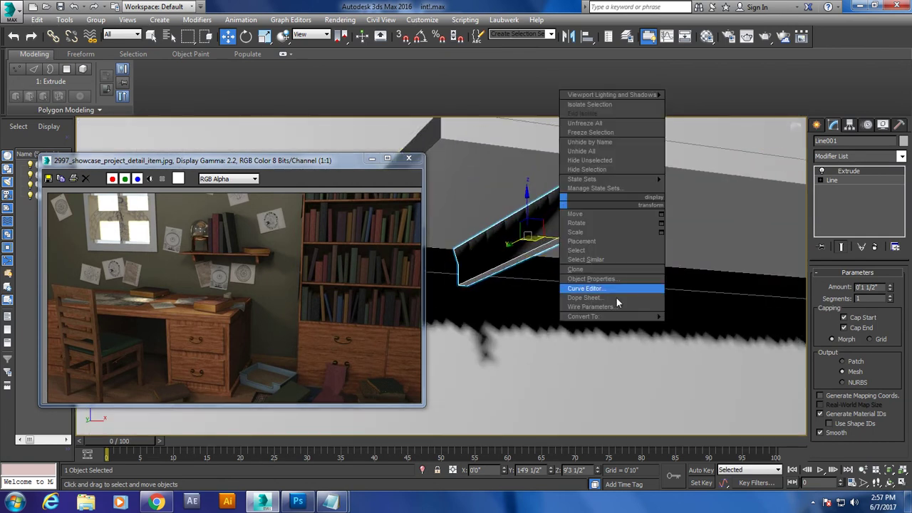
Convert Line001 to Editable Poly and chamfer its first corner edge by 0'1 1/2".
click(712, 322)
click(843, 297)
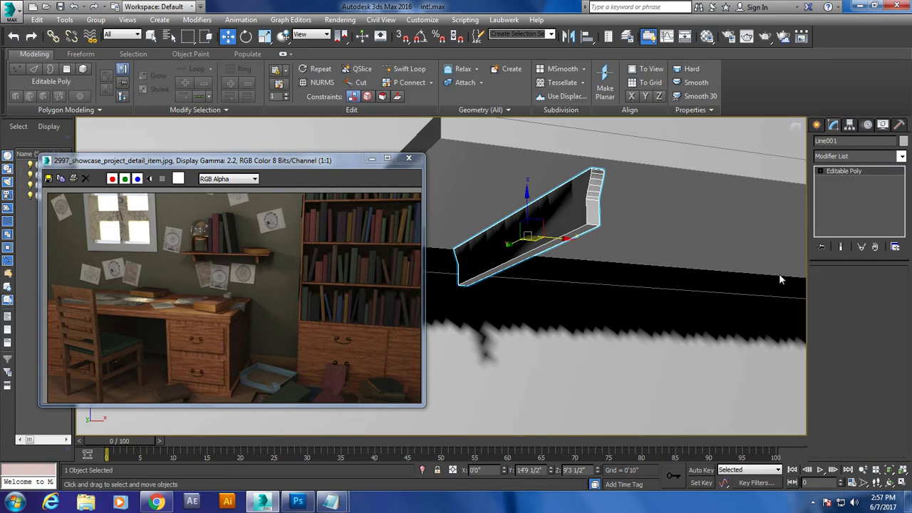
click(593, 226)
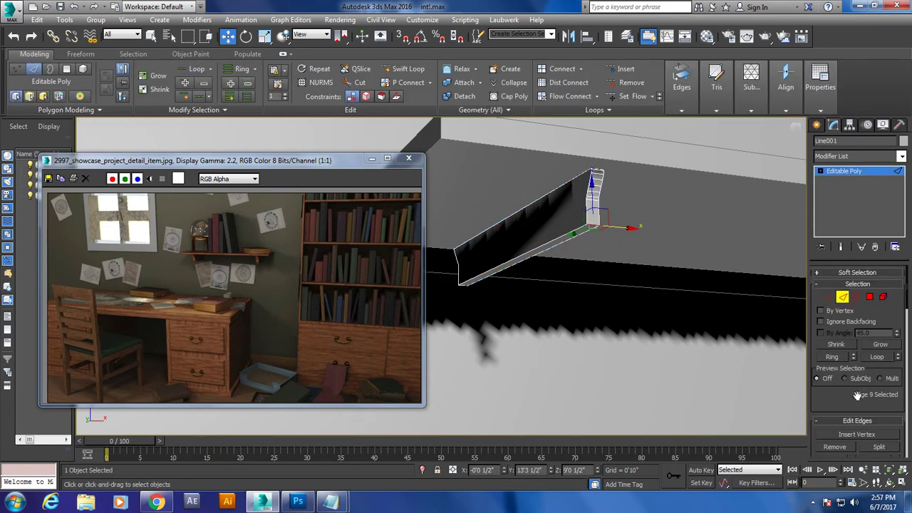
scroll(855, 392, down, 5)
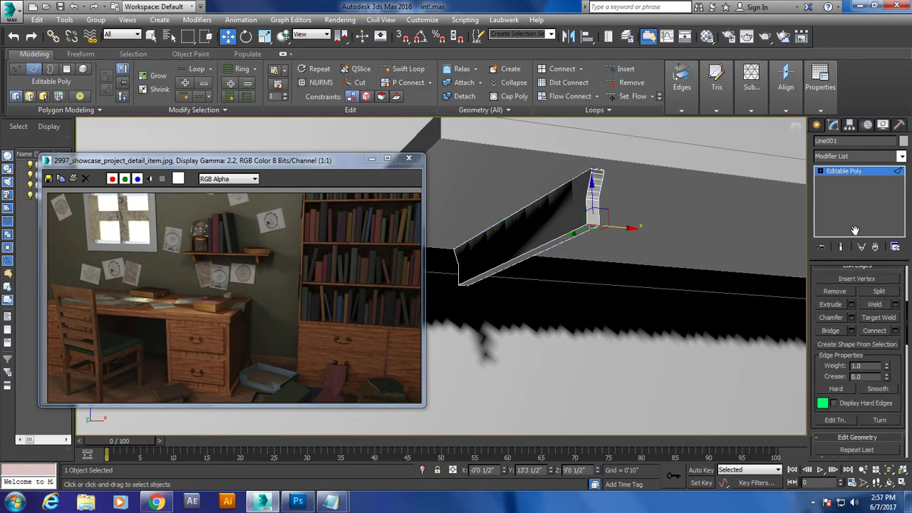
click(852, 311)
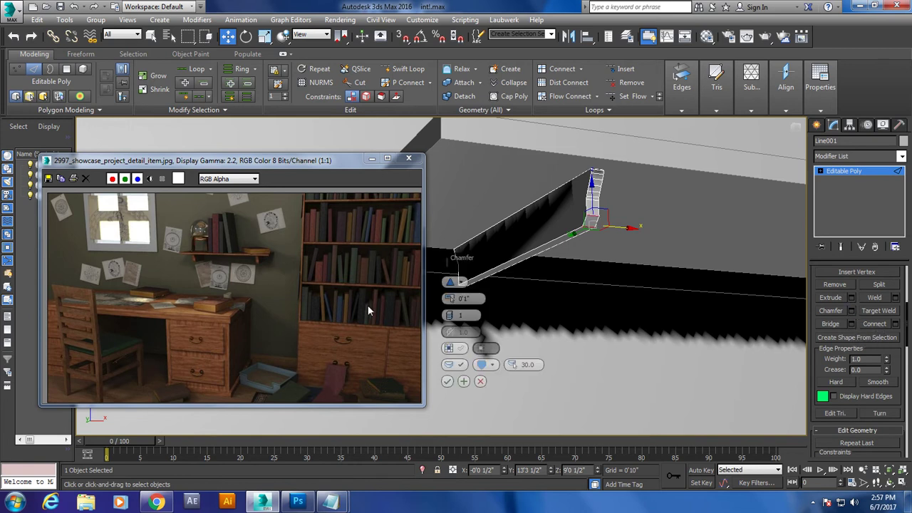
drag(450, 300, 458, 293)
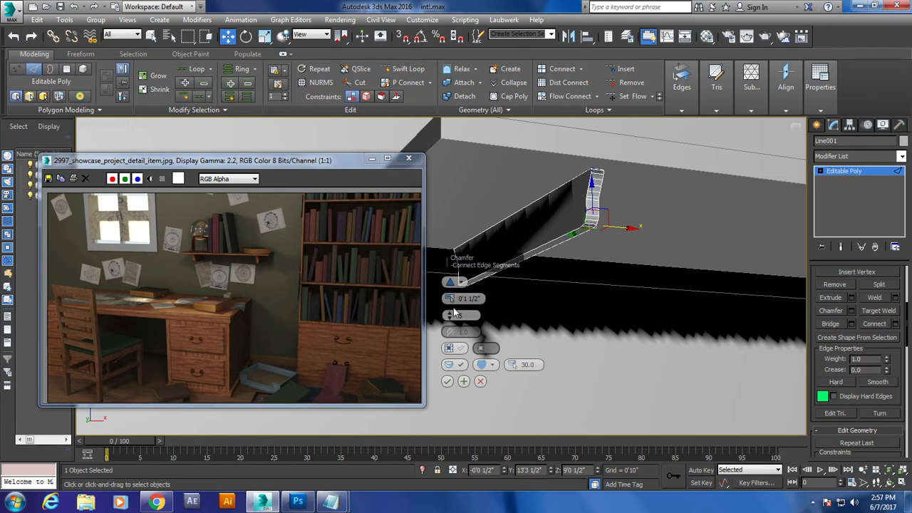
click(447, 381)
Chamfer the beam's next corner edge with a smooth five-segment 0'1 1/2" chamfer.
mouse_move(516, 328)
alt+middle_down()
mouse_move(511, 292)
mouse_move(576, 301)
mouse_move(502, 298)
mouse_move(527, 279)
mouse_move(481, 262)
mouse_move(615, 296)
alt+middle_up()
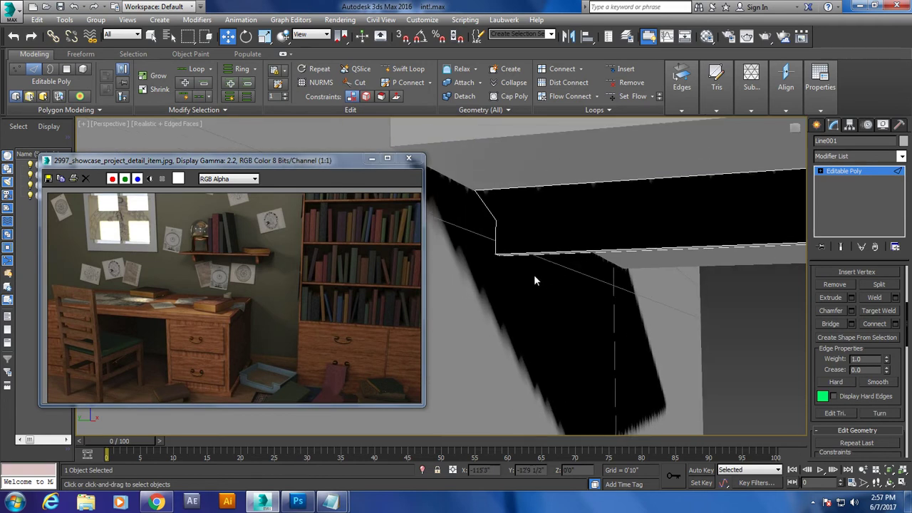
alt+middle_drag(534, 276, 501, 257)
click(575, 322)
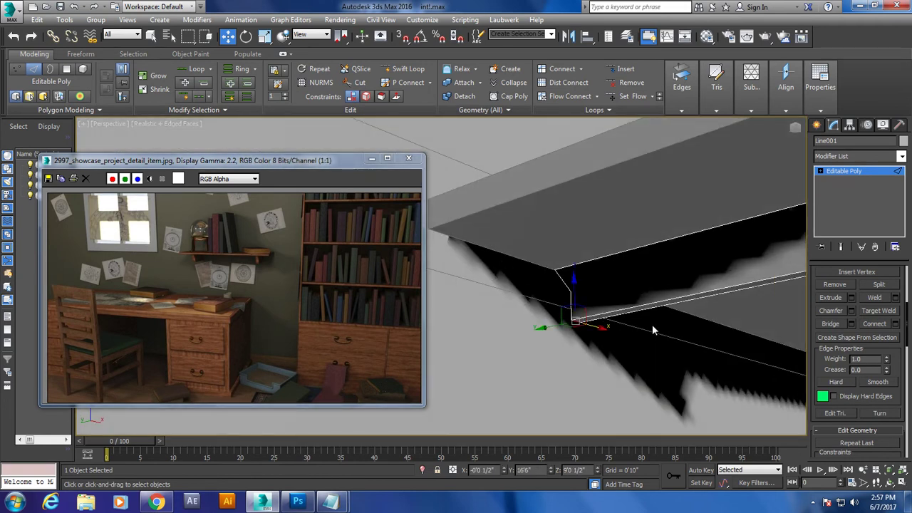
click(851, 310)
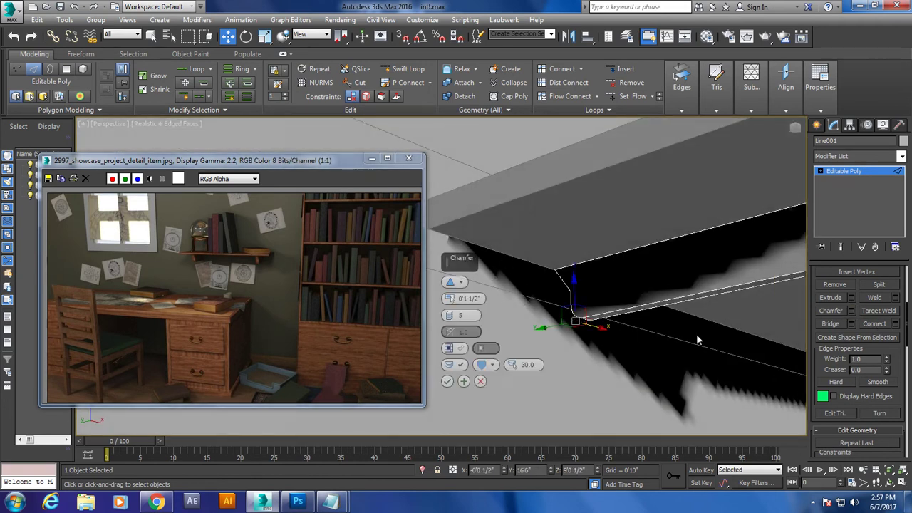
click(448, 367)
alt+middle_drag(437, 378, 588, 342)
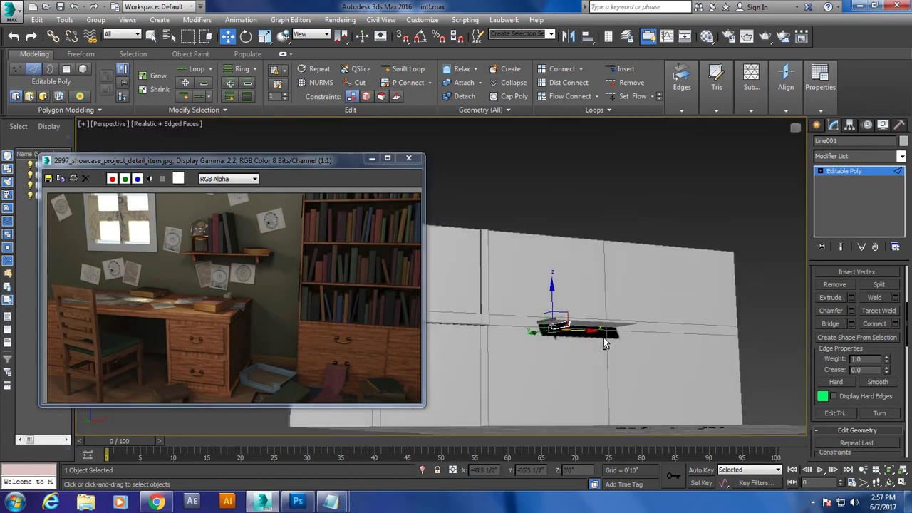
Leave Edge mode and move the rounded shelf piece slightly down along Z.
scroll(592, 347, up, 3)
click(842, 172)
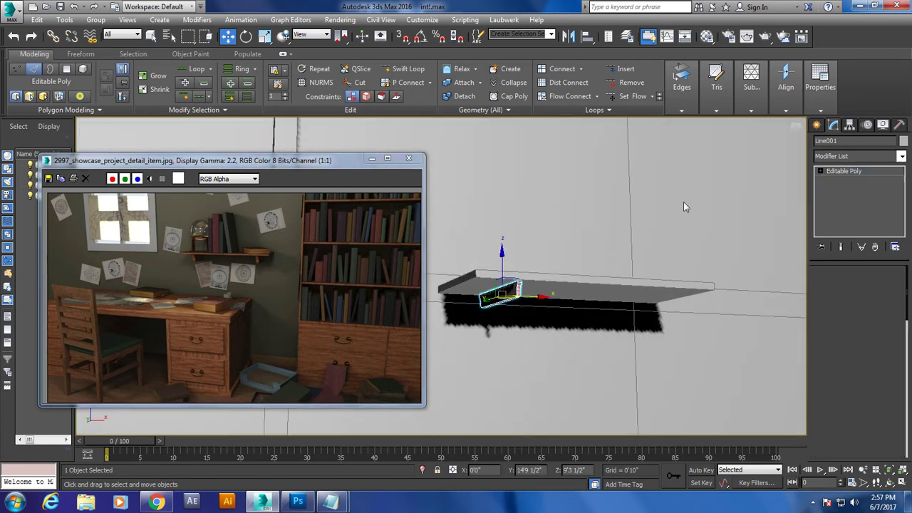
alt+middle_drag(684, 202, 505, 270)
key(r)
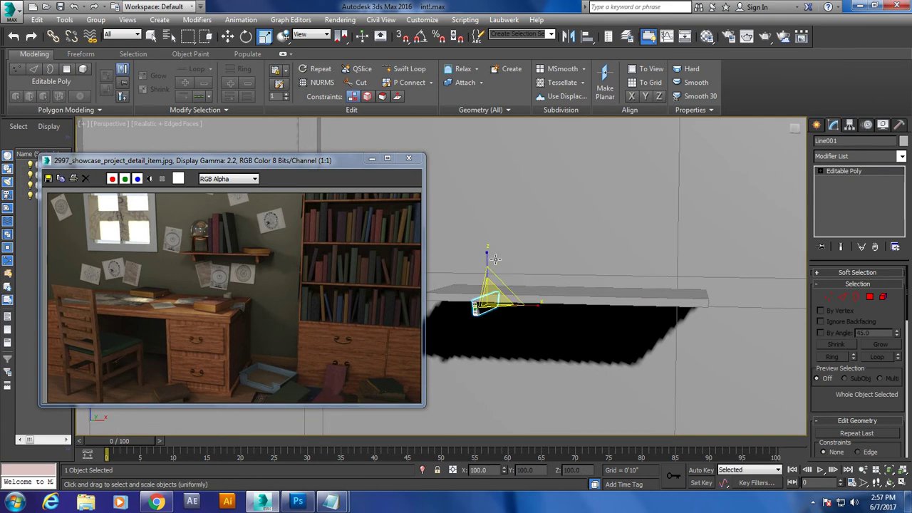
key(w)
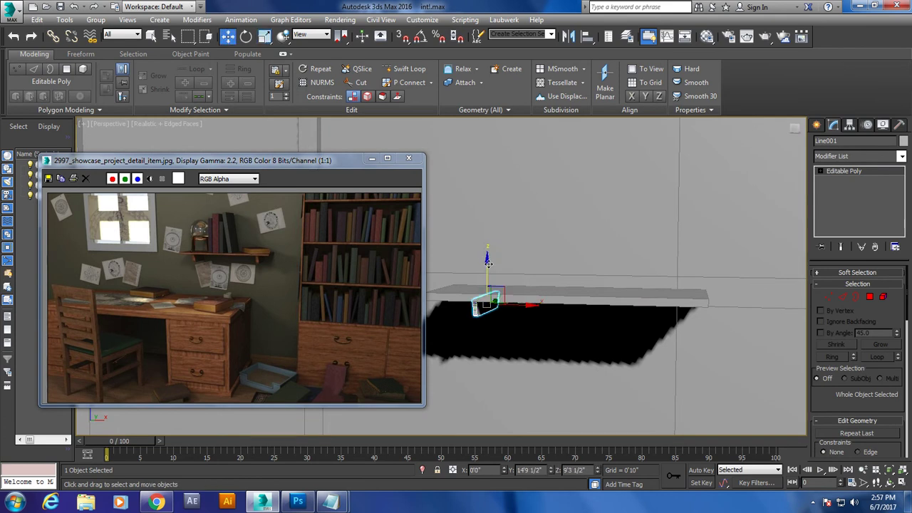
drag(488, 263, 485, 279)
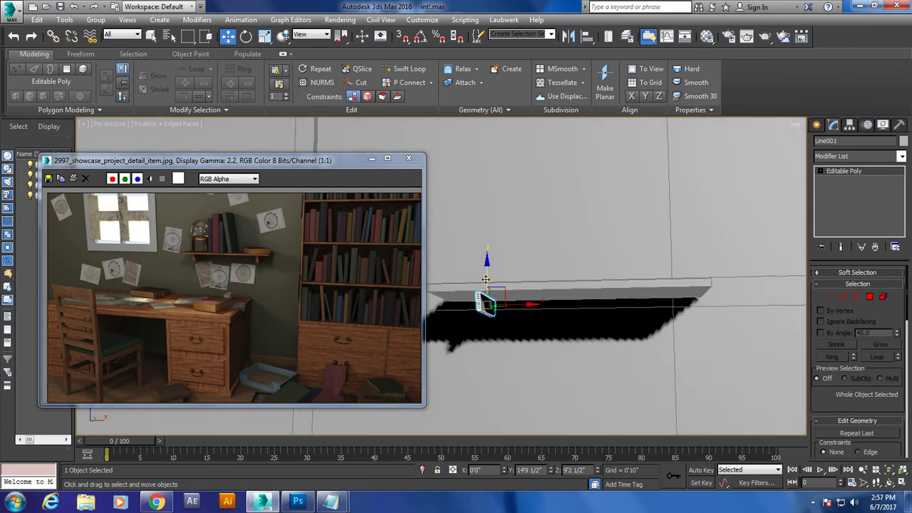
Shift-drag the piece along X to clone it as Line002, then minimize the image window.
drag(520, 305, 635, 310)
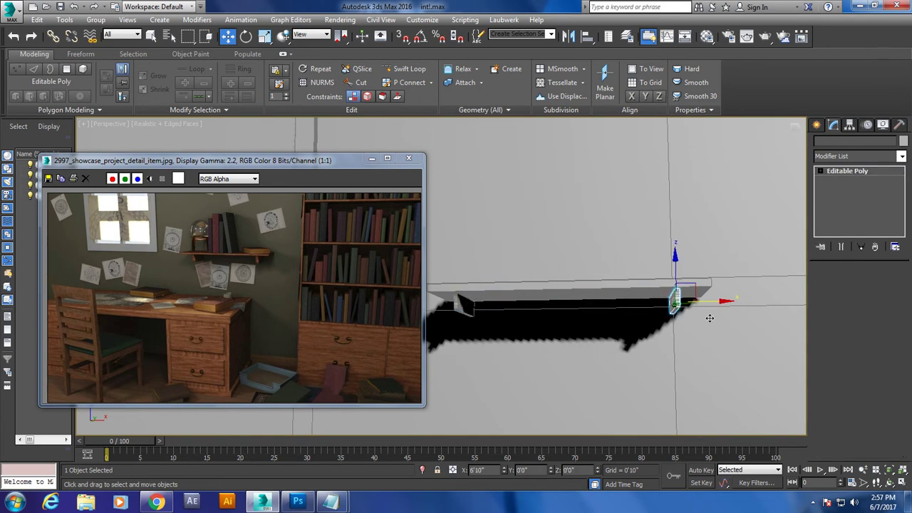
shift+drag(635, 310, 708, 312)
click(462, 299)
mouse_move(658, 302)
alt+middle_down()
mouse_move(637, 320)
mouse_move(682, 273)
mouse_move(662, 247)
mouse_move(676, 277)
alt+middle_up()
scroll(674, 267, up, 3)
scroll(676, 277, down, 2)
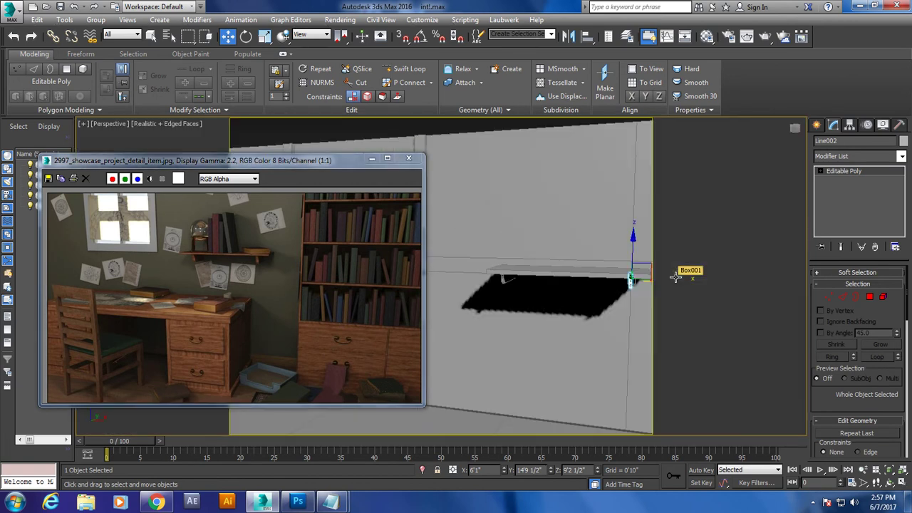
alt+middle_drag(598, 297, 603, 278)
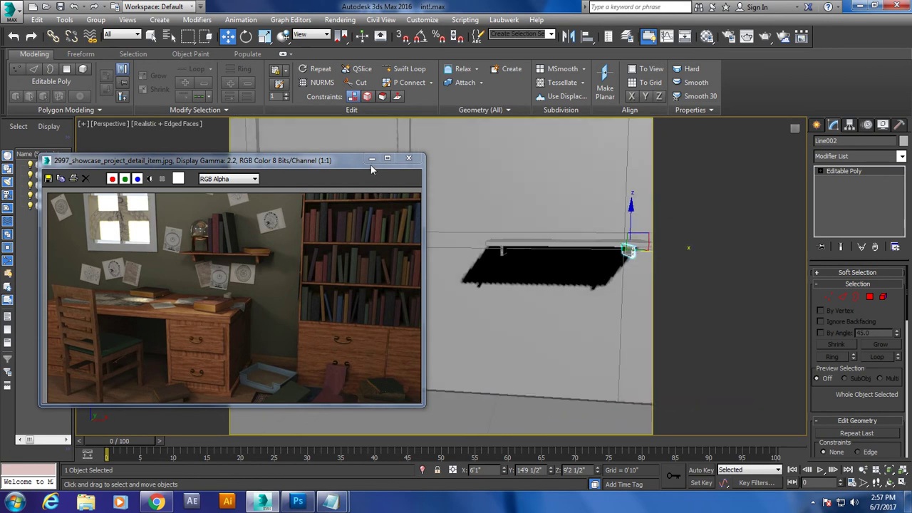
click(372, 158)
Read the reference JPG's Details properties to confirm 654 x 367 pixels, then restore 3ds Max.
click(858, 6)
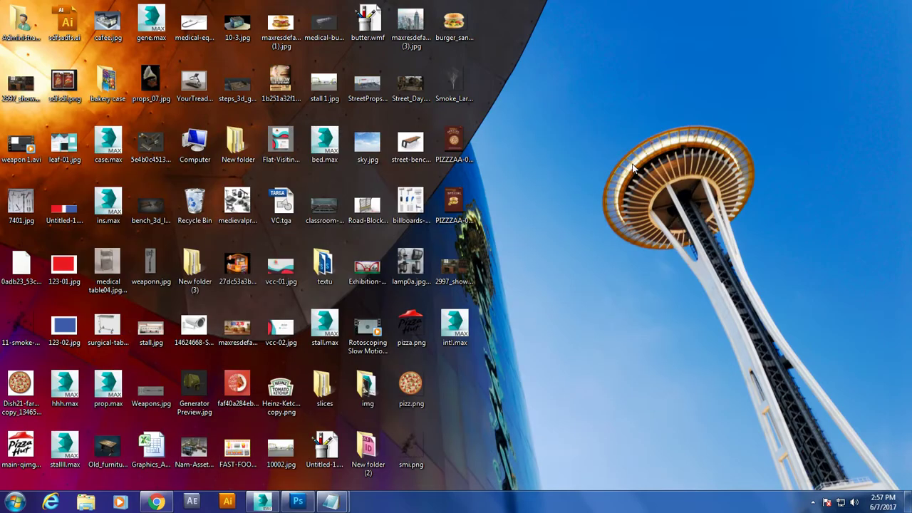
right_click(458, 275)
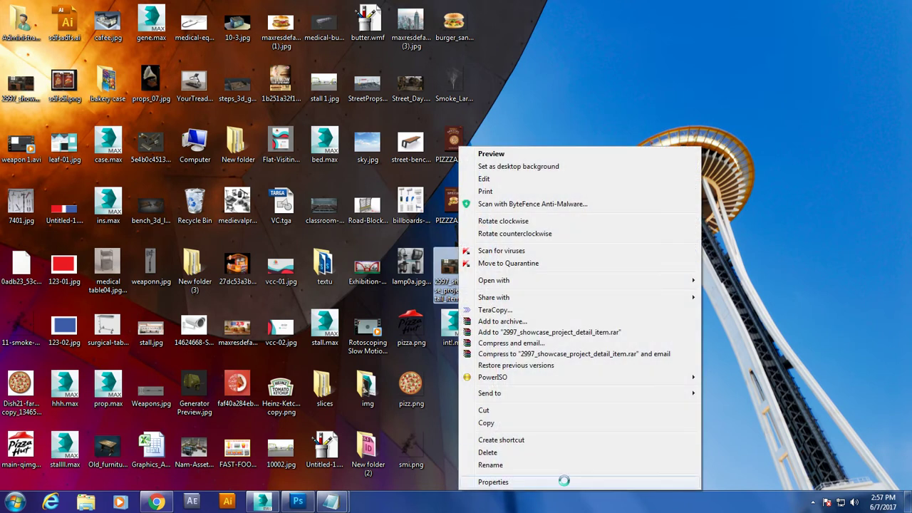
click(563, 481)
click(510, 223)
click(535, 223)
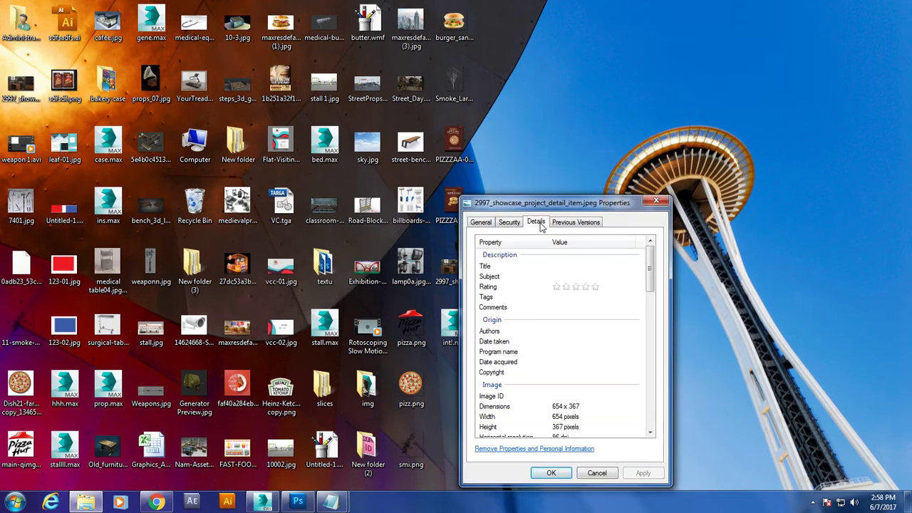
click(595, 473)
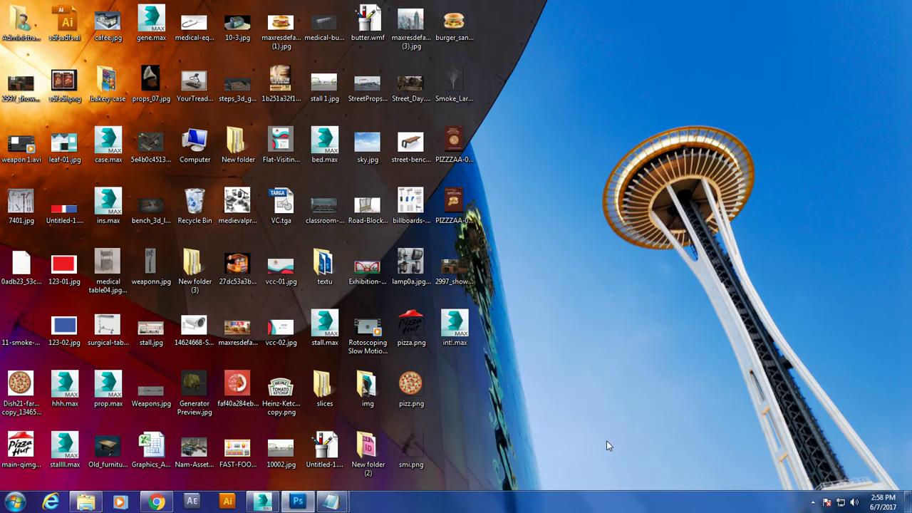
click(263, 502)
Set the Render Setup output size to 654 x 367.
click(339, 20)
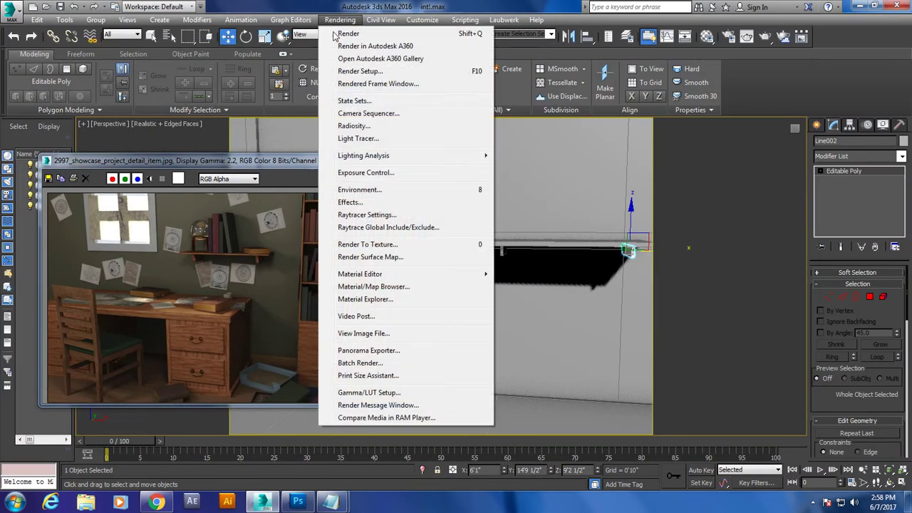
click(371, 74)
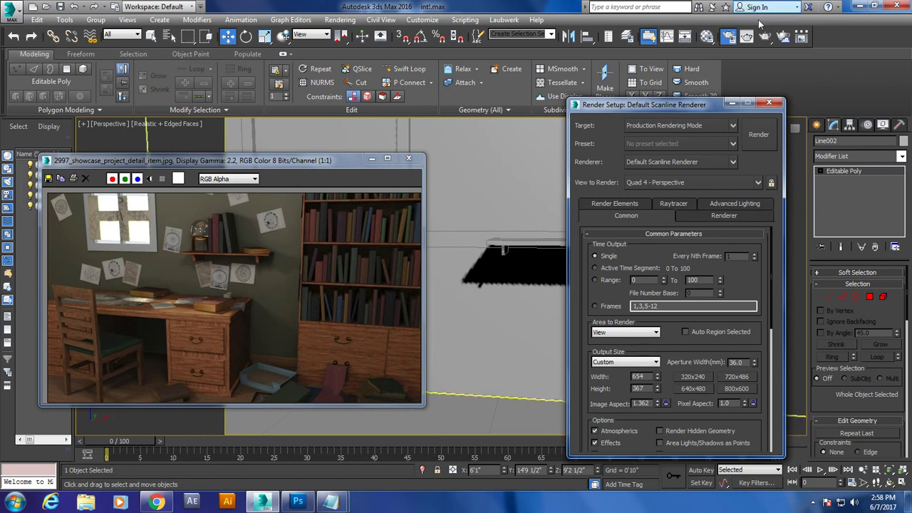
click(769, 103)
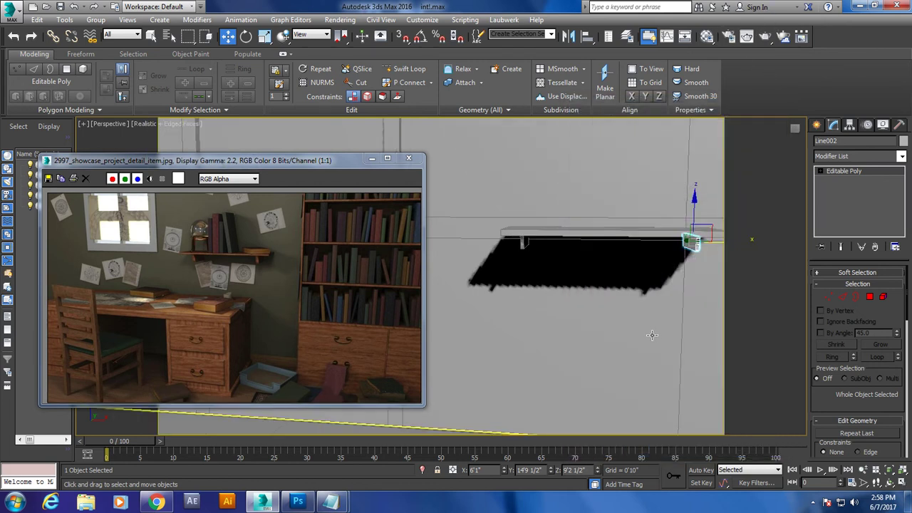
Turn on Safe Frame in the perspective view and reframe the shelf from above.
middle_drag(659, 305, 566, 291)
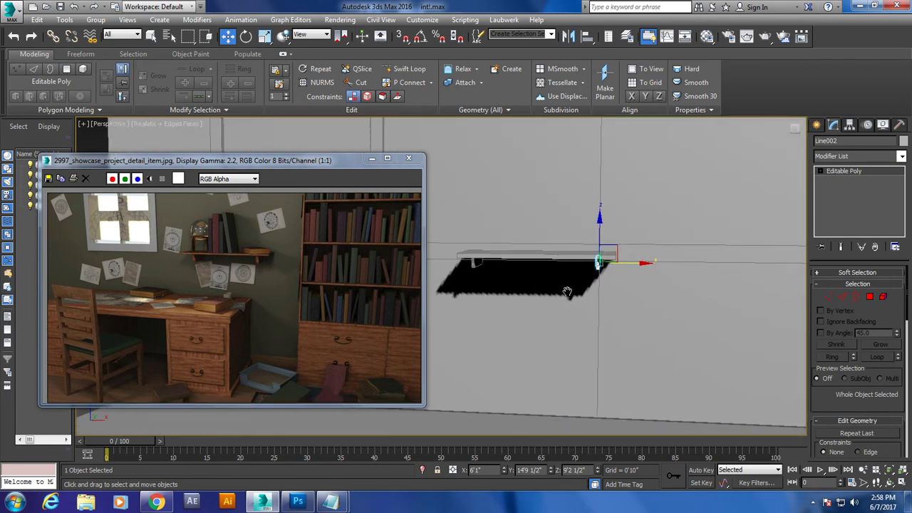
key(shift+f)
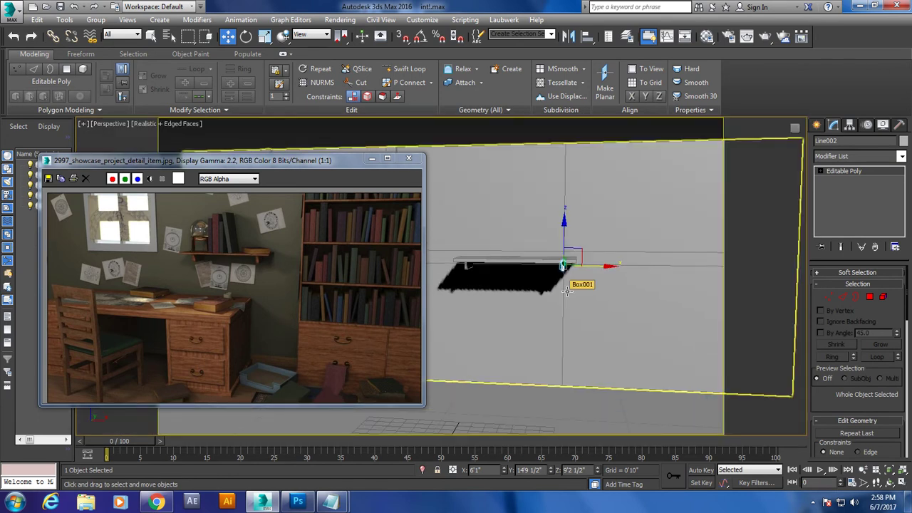
click(371, 158)
key(ctrl+r)
drag(471, 203, 472, 204)
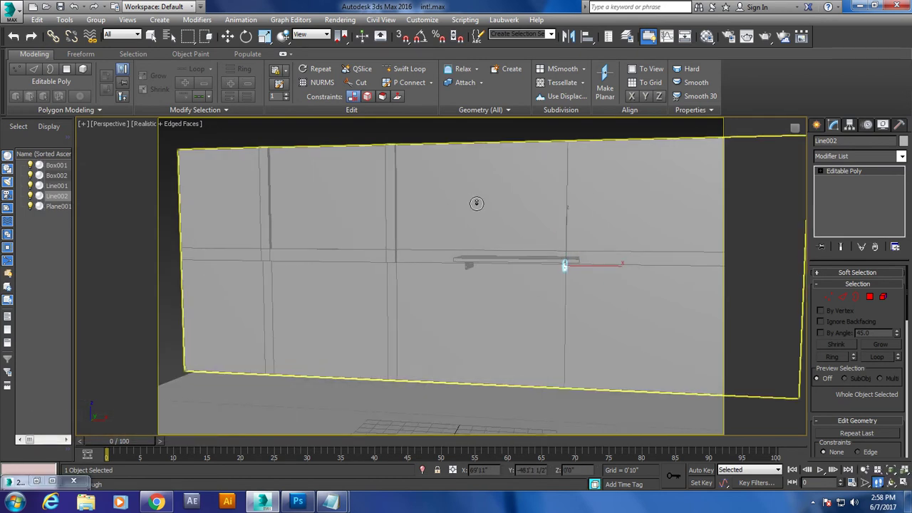
middle_drag(473, 204, 446, 189)
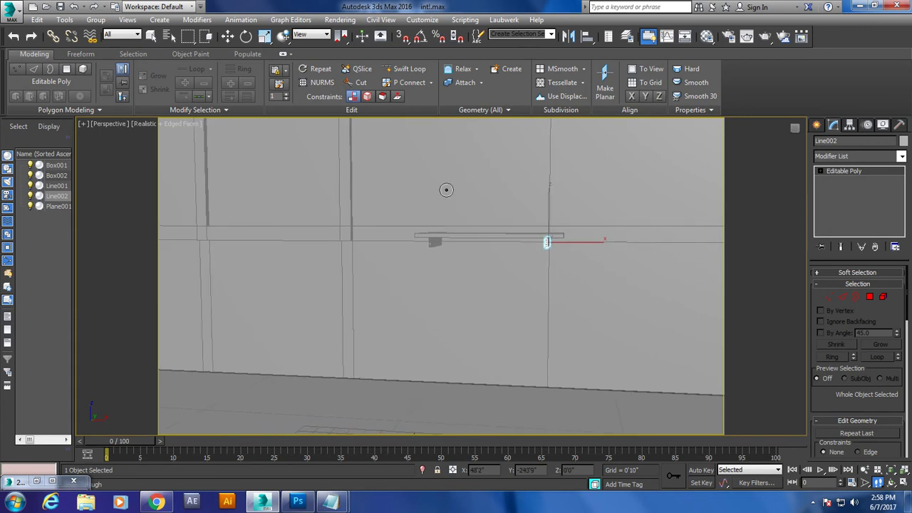
drag(448, 206, 453, 232)
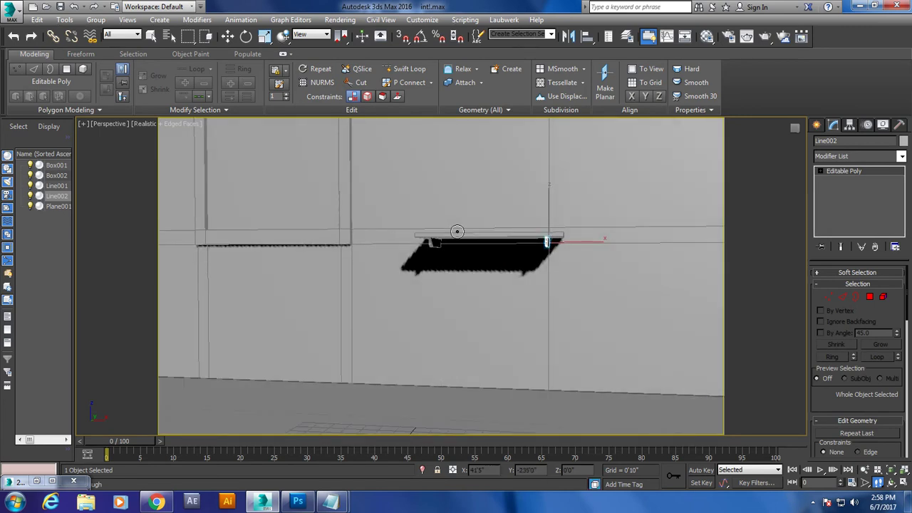
Check the desk reference render twice, then orbit to frame the wall and shelf.
middle_drag(453, 232, 451, 233)
click(41, 485)
click(372, 159)
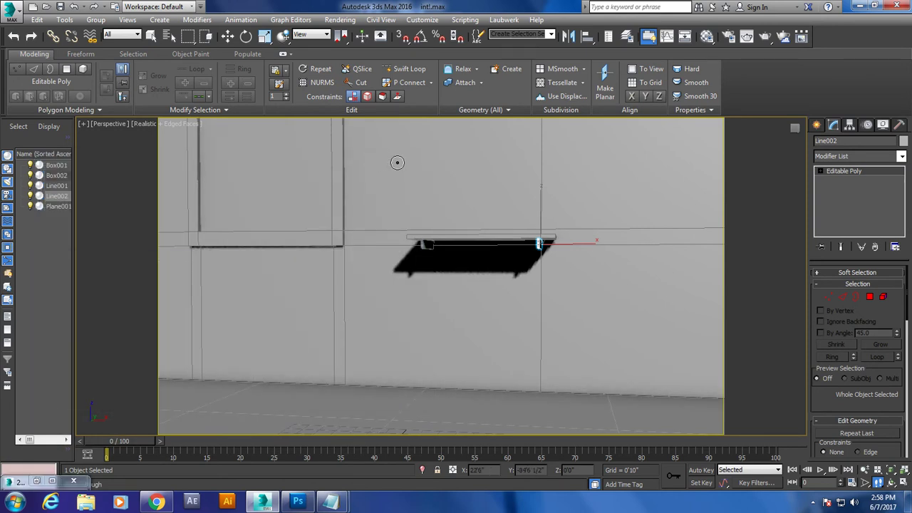
click(37, 481)
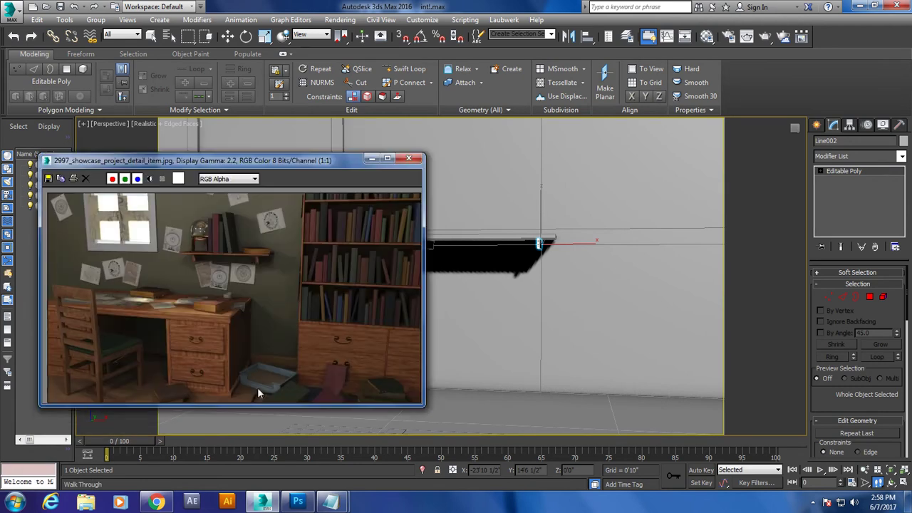
click(372, 158)
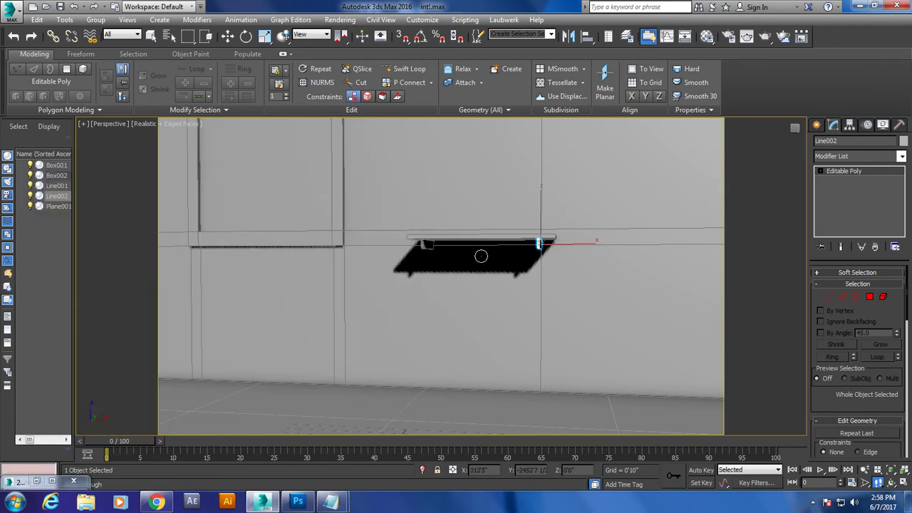
alt+middle_drag(463, 187, 449, 164)
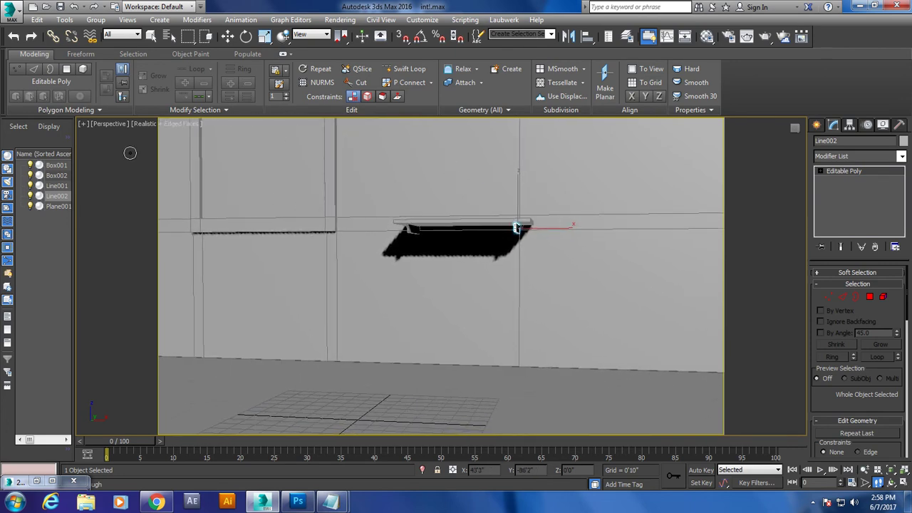
Create a physical camera from the current view with Ctrl+C and save the scene.
key(ctrl+c)
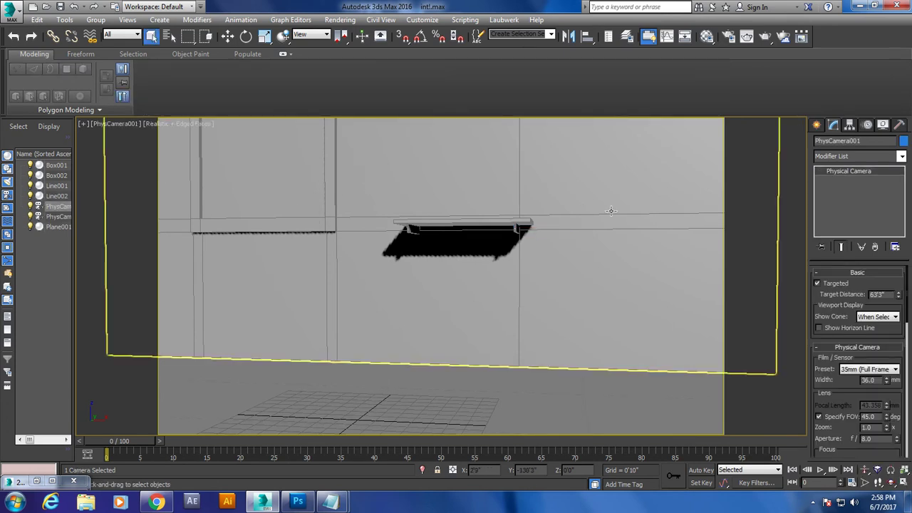
click(11, 10)
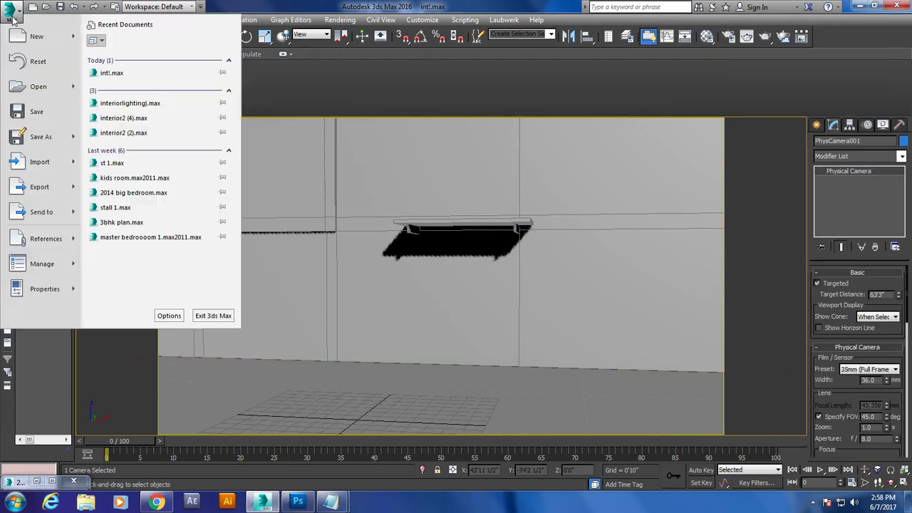
click(55, 121)
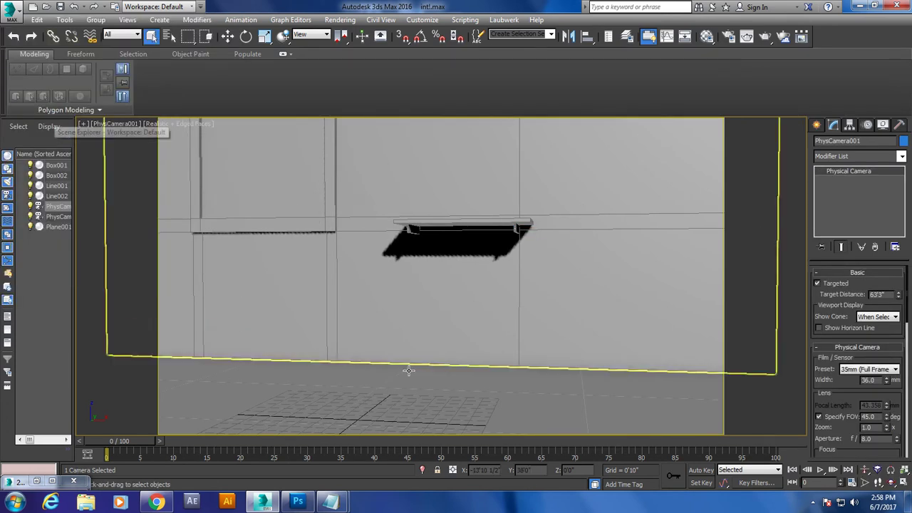
Select a row of Box001's wall vertices.
click(813, 501)
click(828, 444)
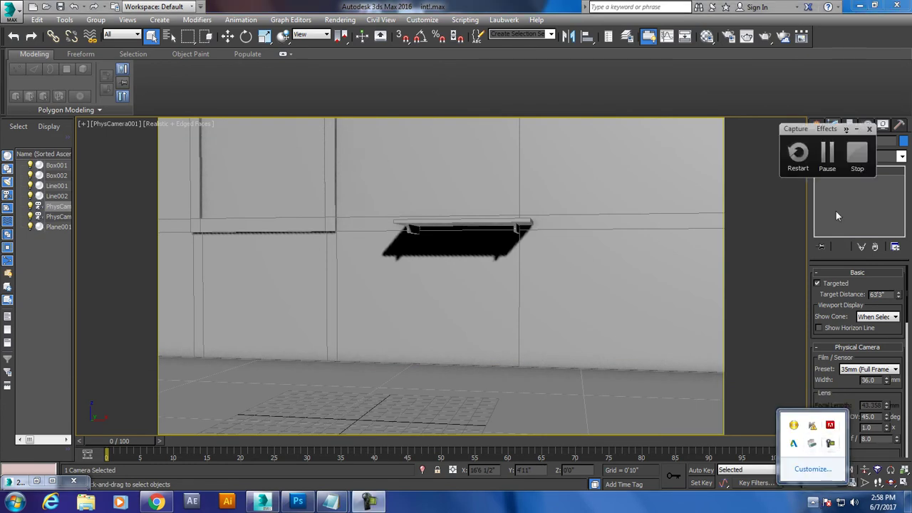
click(828, 157)
click(223, 217)
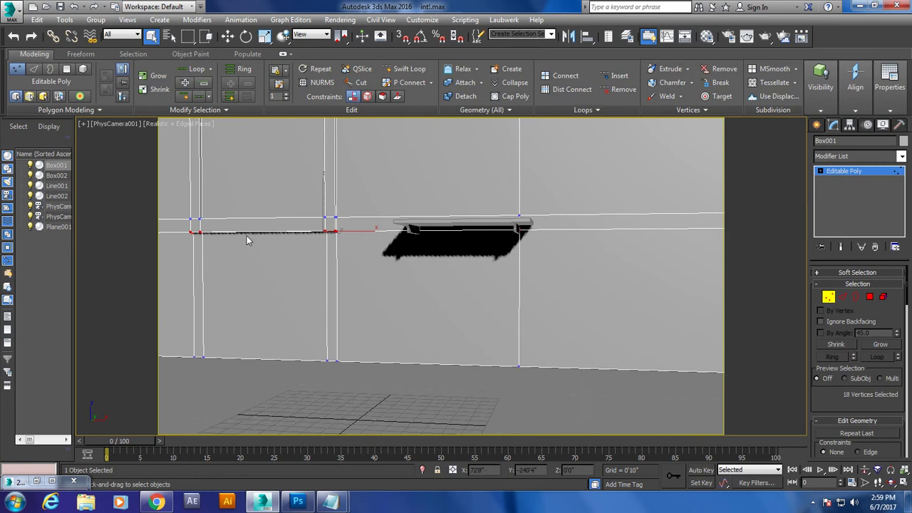
Add the upper wall vertex row and raise the band to about 11'0½" along Z.
drag(100, 262, 100, 258)
key(F3)
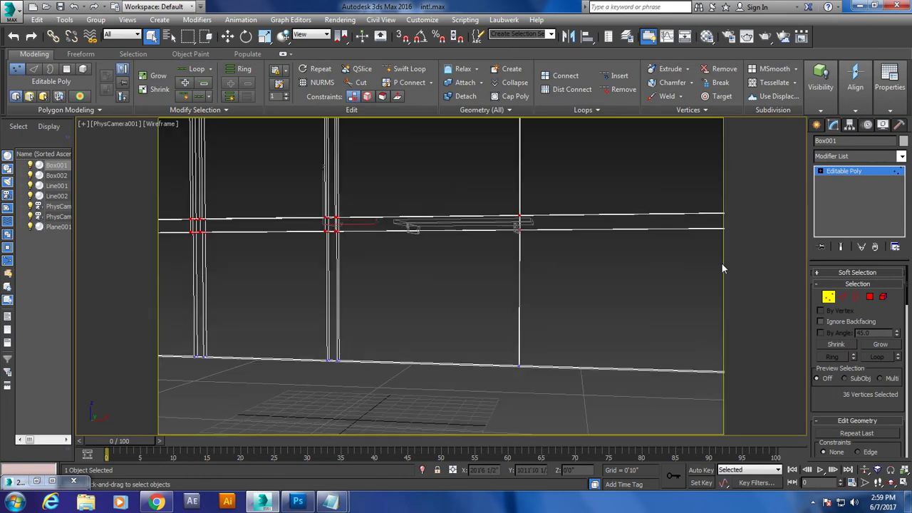
key(p)
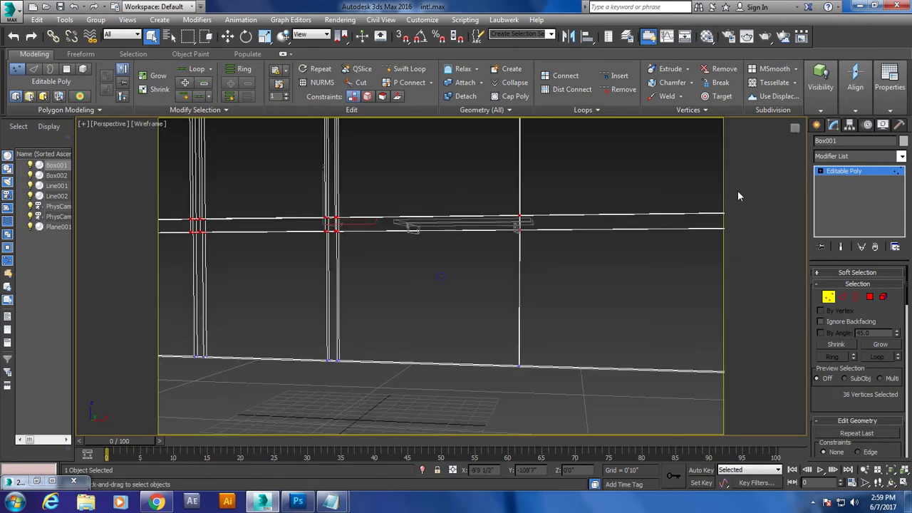
middle_drag(737, 202, 576, 222)
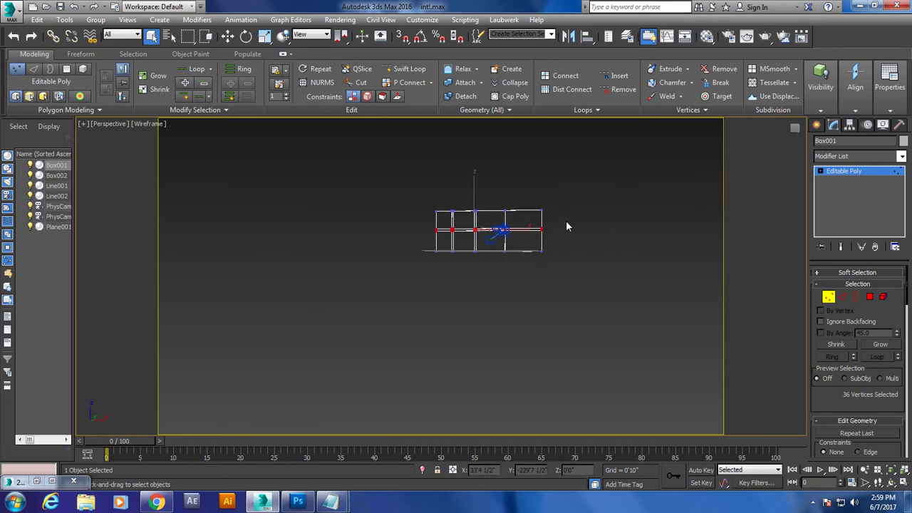
key(c)
key(w)
key(F3)
drag(323, 187, 323, 169)
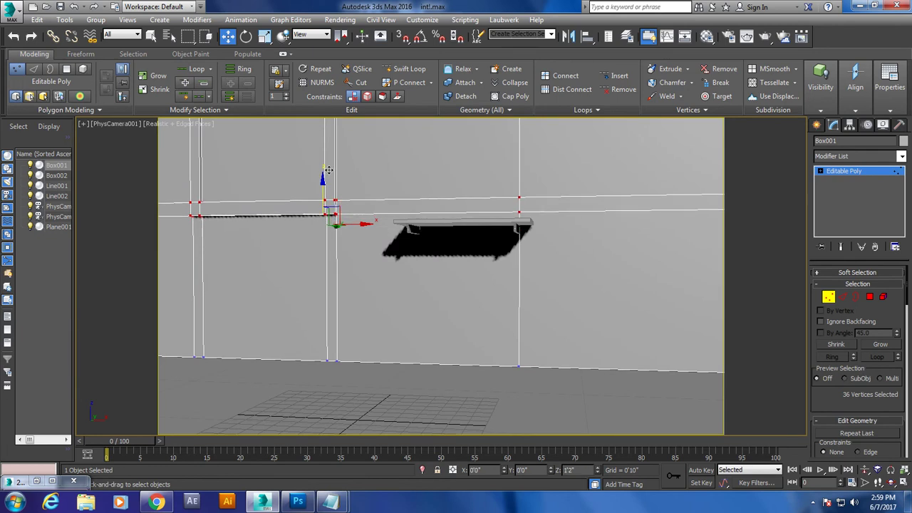
Compare the camera view with the desk reference render and exit vertex editing.
middle_drag(377, 170, 370, 159)
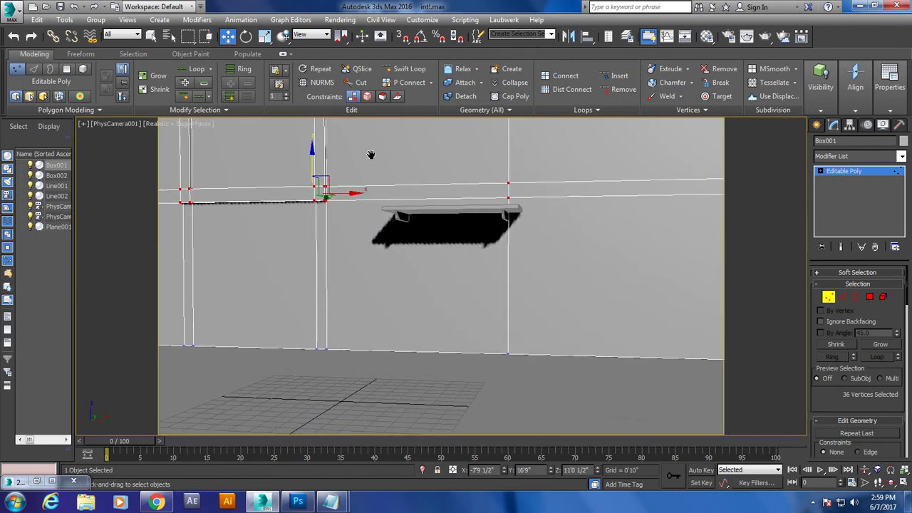
middle_drag(369, 160, 369, 163)
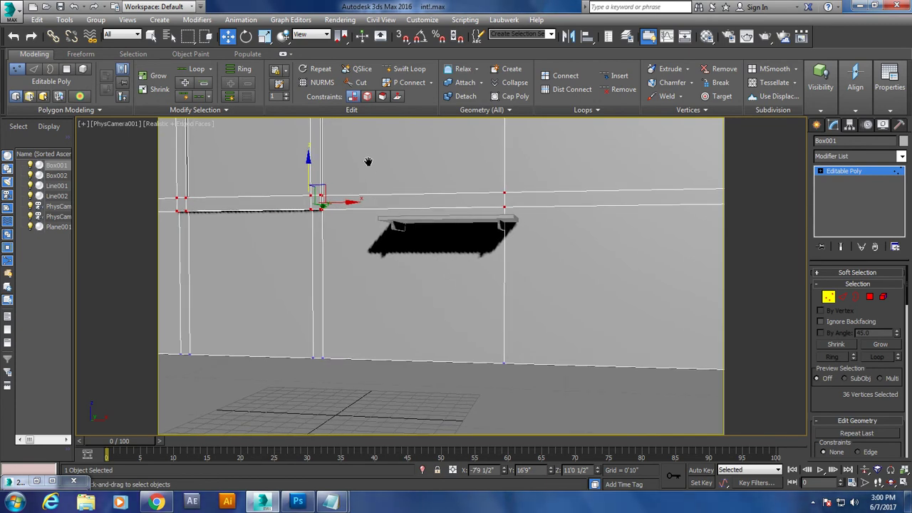
click(36, 481)
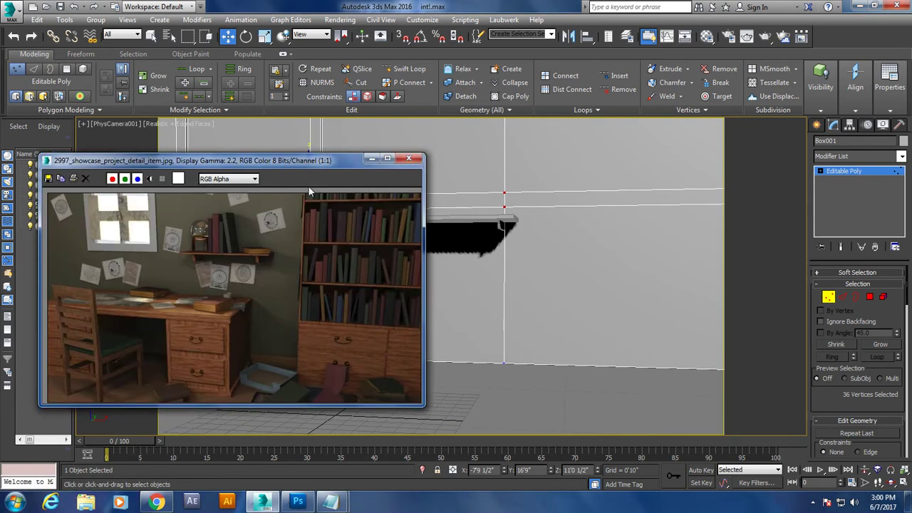
click(371, 159)
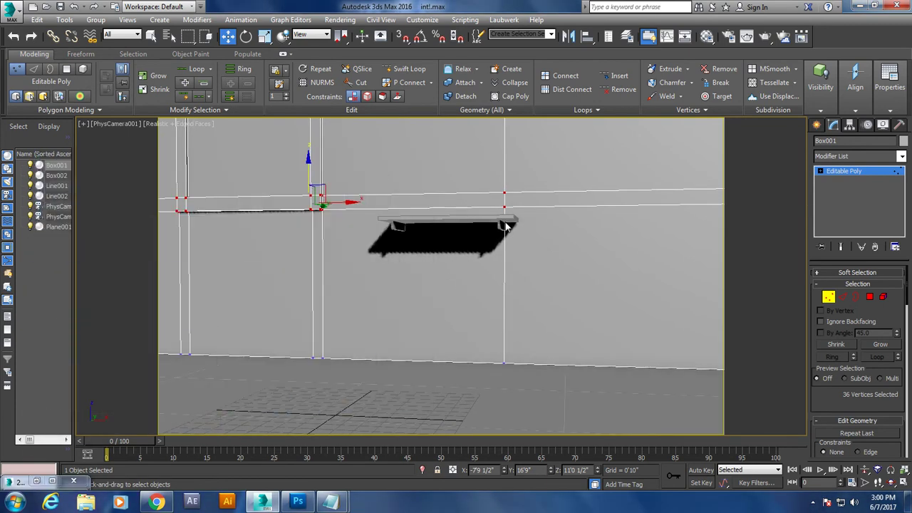
click(855, 172)
Select the shelf board and brackets and move them up and slightly left.
click(410, 228)
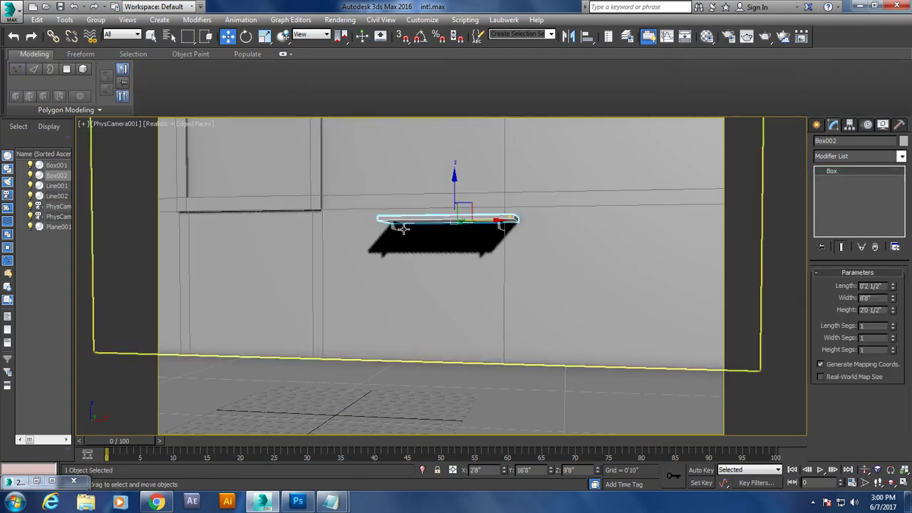
ctrl+click(500, 227)
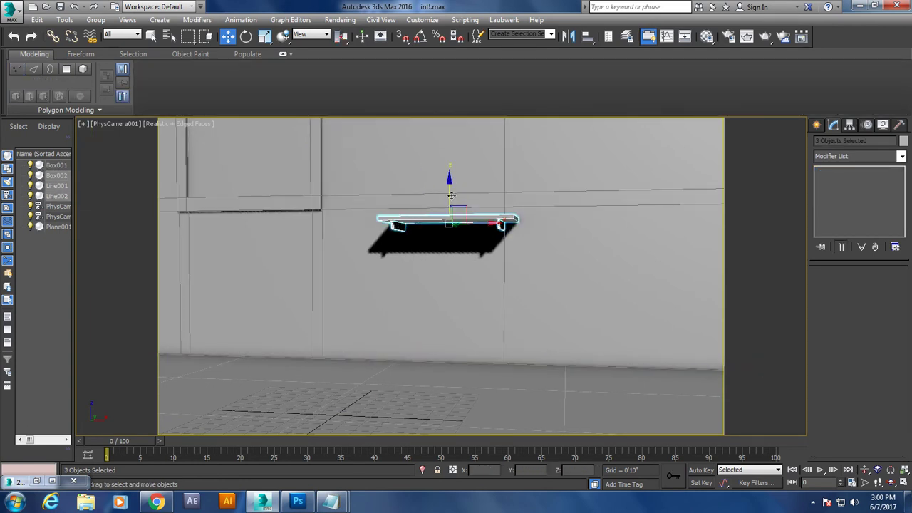
drag(449, 200, 450, 179)
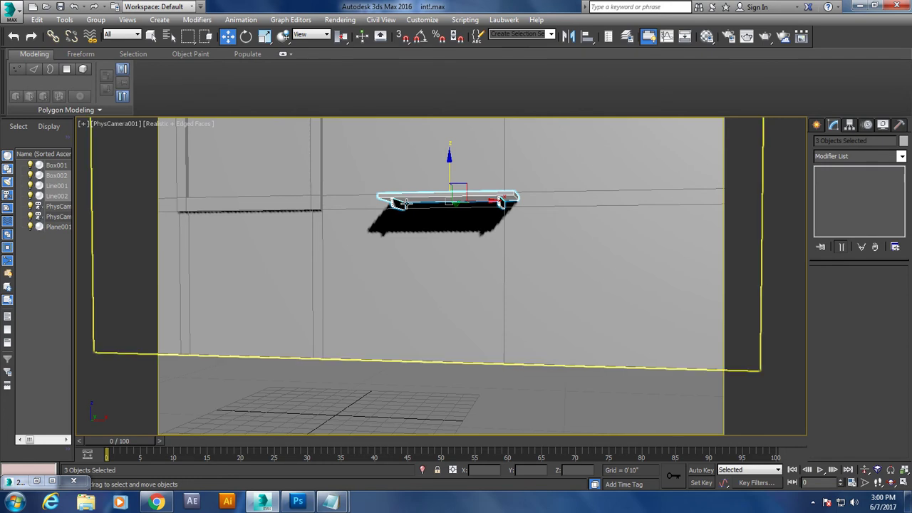
drag(476, 202, 468, 200)
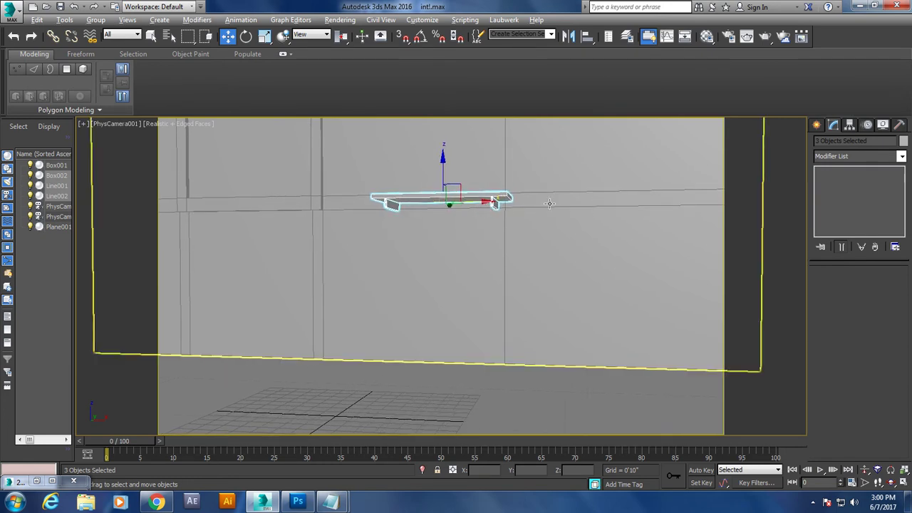
Nudge the camera view and bring up the desk reference render.
middle_drag(551, 200, 547, 198)
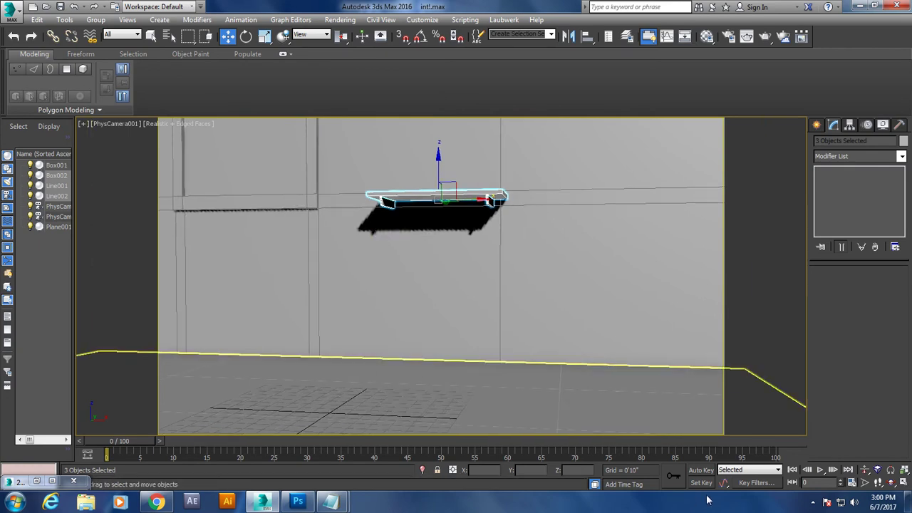
click(813, 502)
click(831, 444)
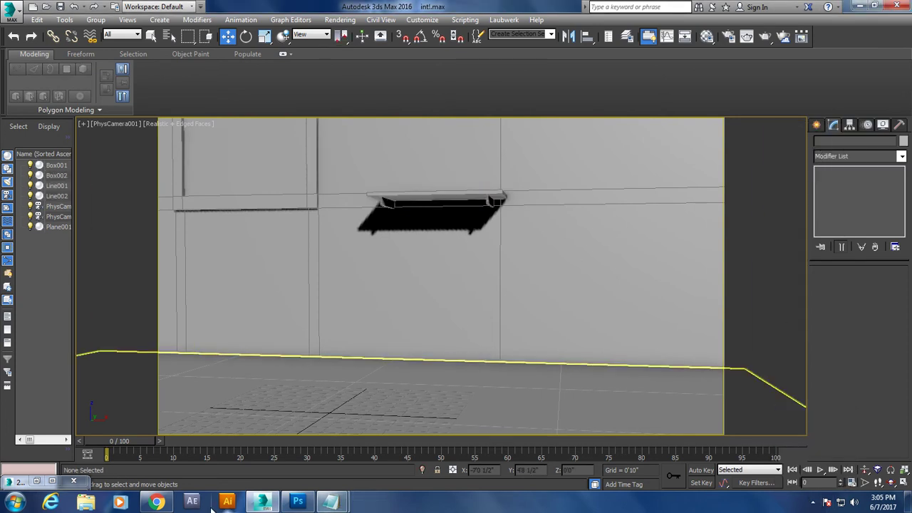
click(37, 482)
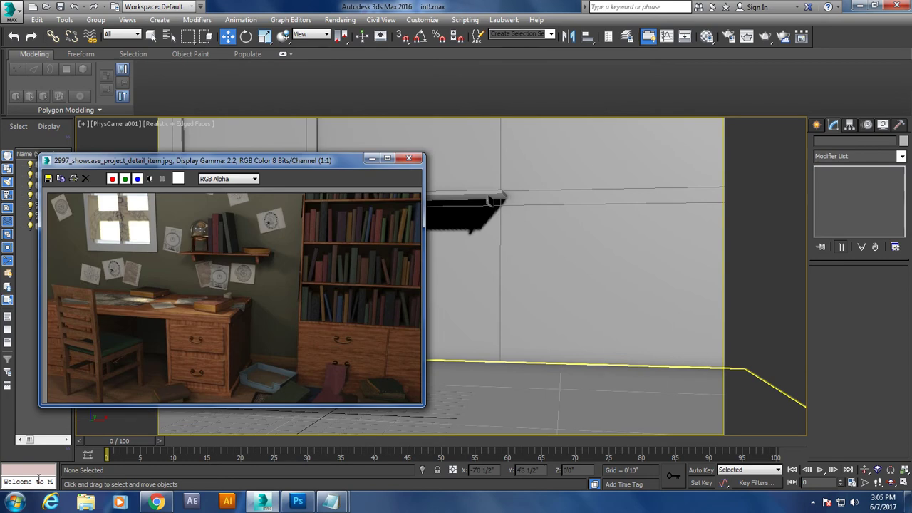
Draw Box003 on the floor against the wall with AutoGrid on.
click(371, 159)
click(816, 126)
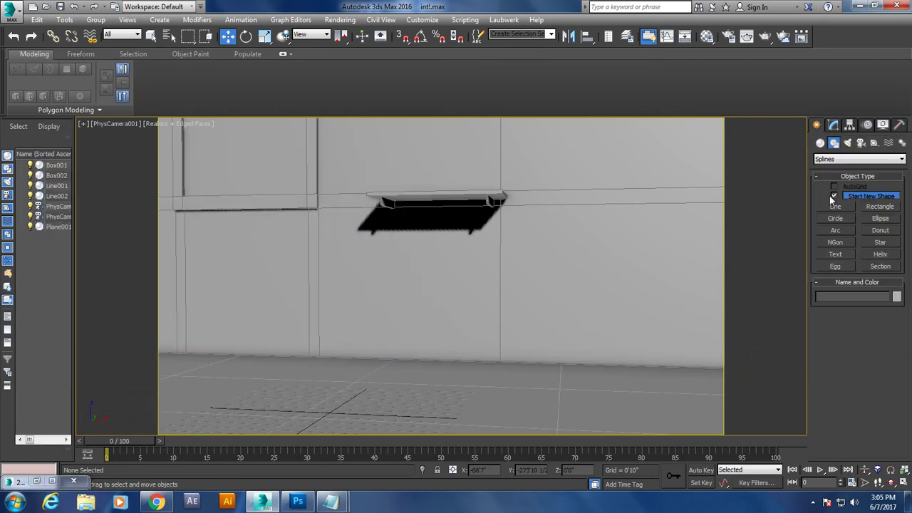
click(820, 143)
click(837, 198)
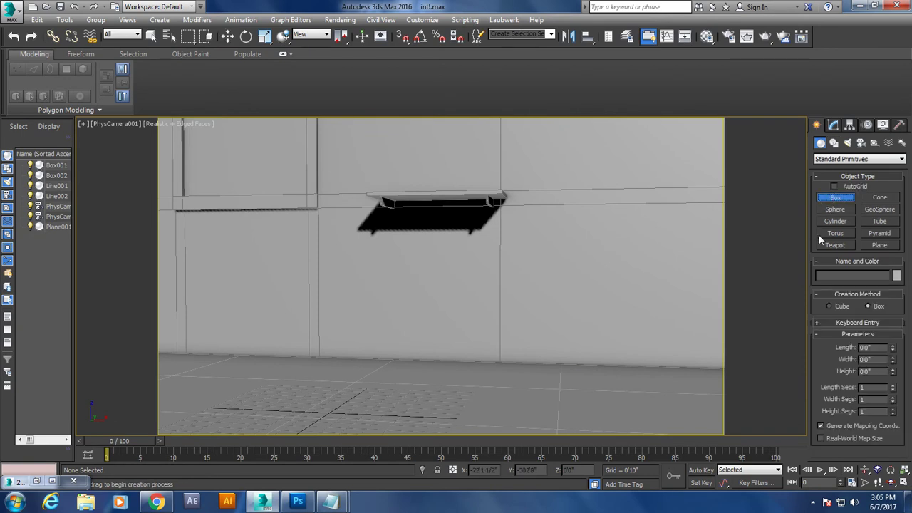
click(842, 187)
drag(191, 354, 194, 376)
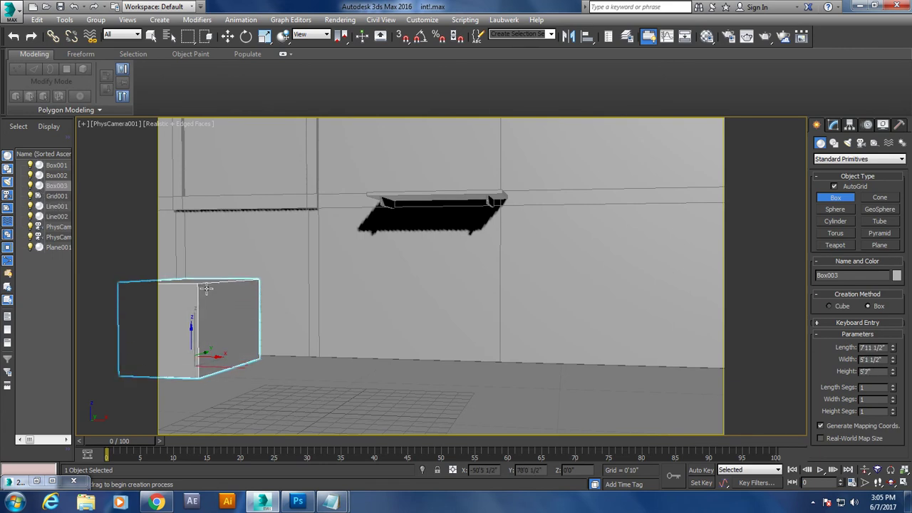
click(211, 281)
right_click(211, 282)
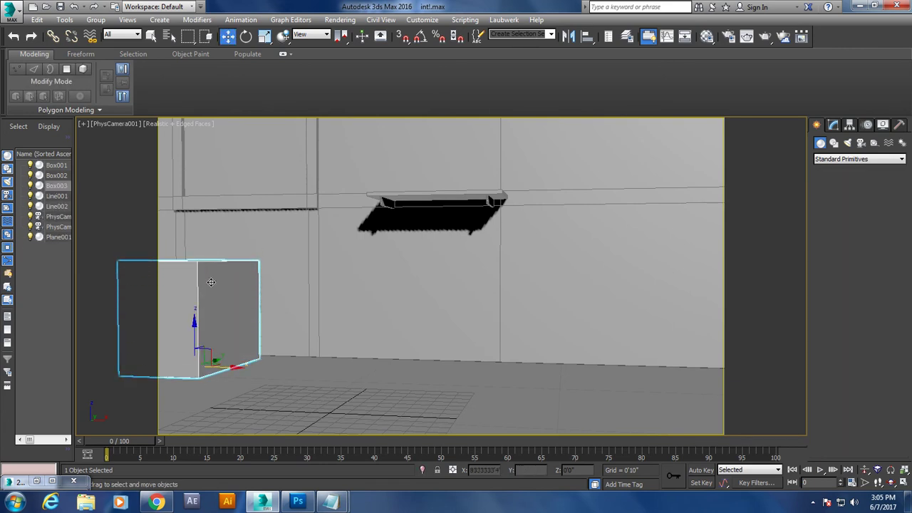
Check the reference, then scale Box003 to about 66% along X in Perspective.
click(40, 482)
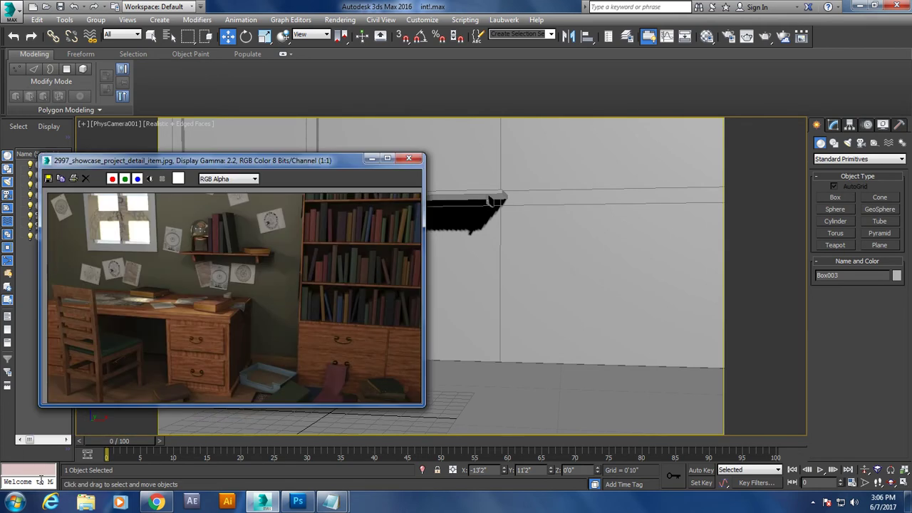
click(372, 158)
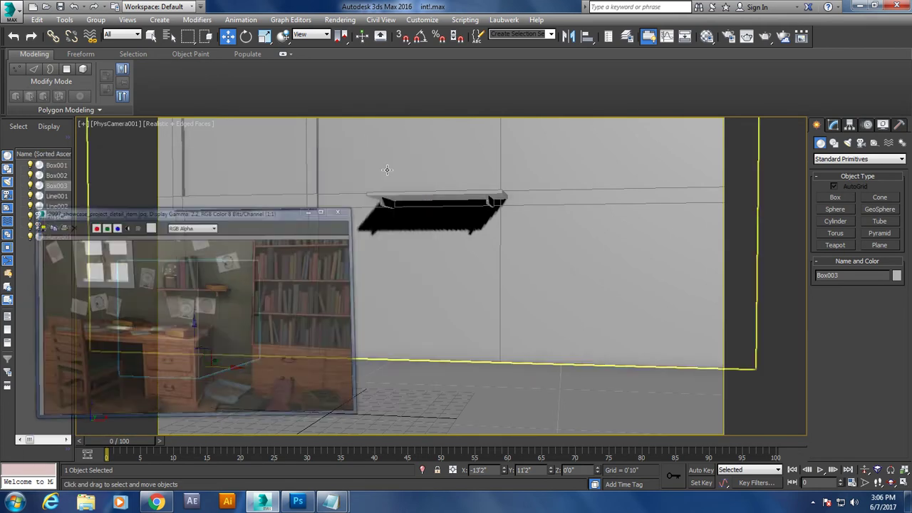
key(p)
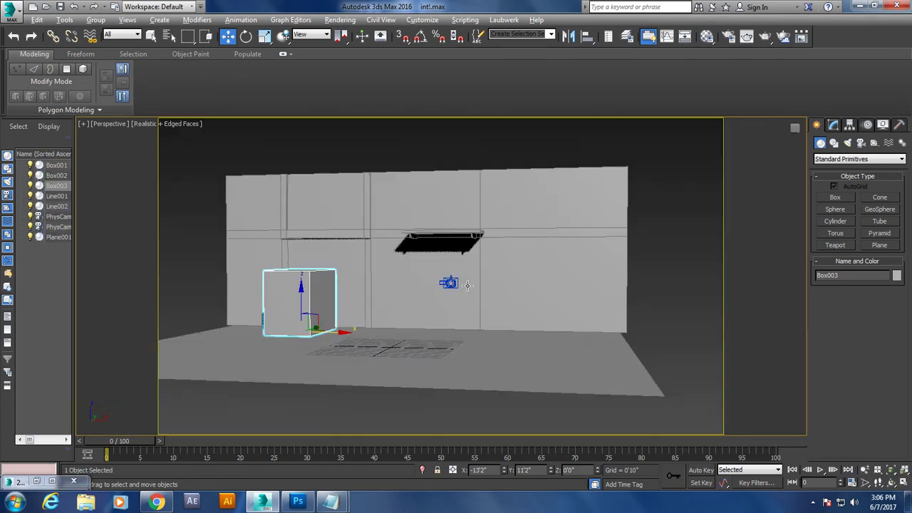
scroll(438, 281, up, 3)
scroll(467, 299, up, 3)
middle_drag(486, 293, 500, 313)
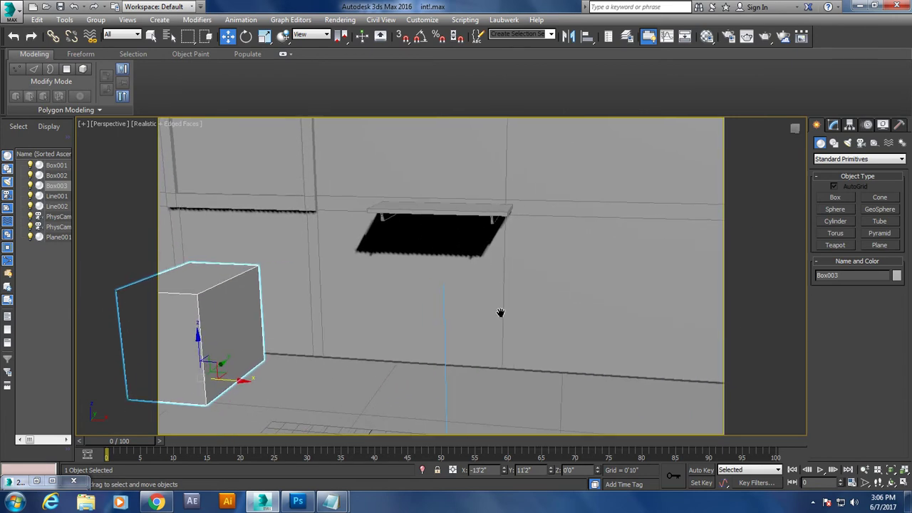
click(287, 360)
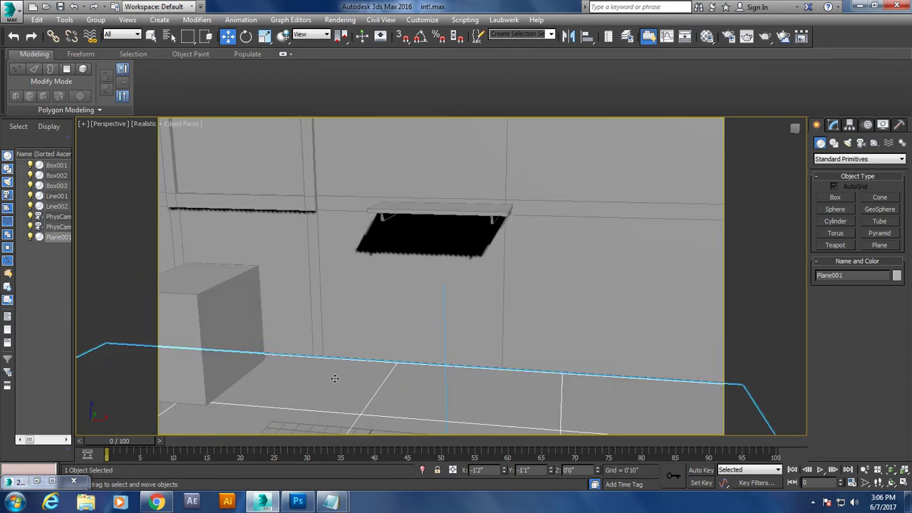
click(198, 311)
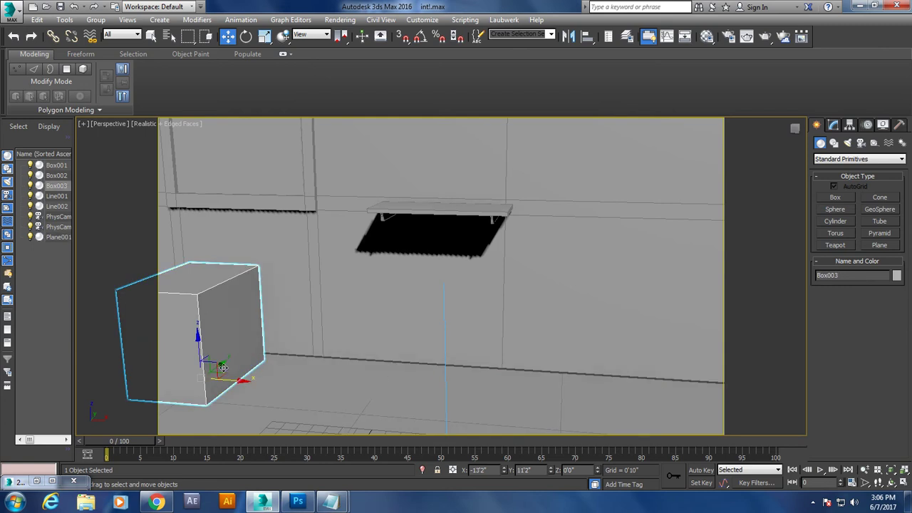
key(r)
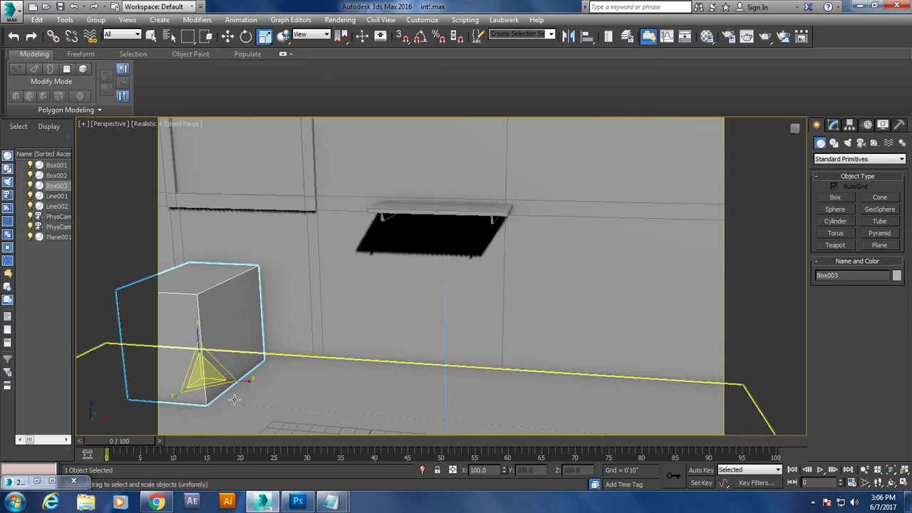
drag(223, 367, 228, 376)
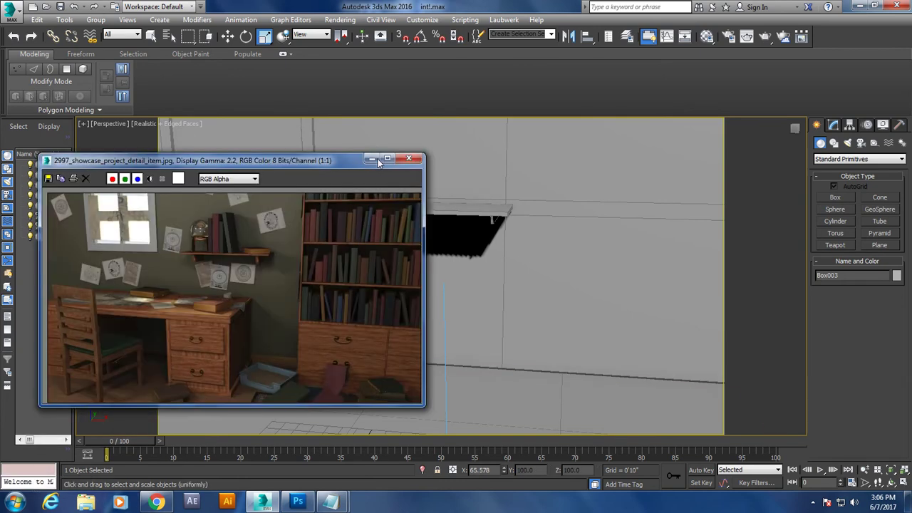
Close the reference room render, reframe the view and select the wall.
click(409, 160)
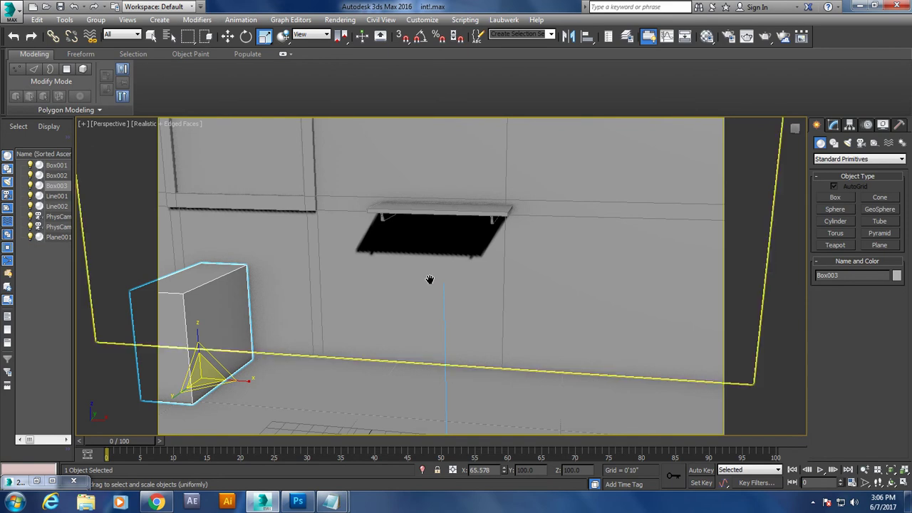
middle_drag(427, 276, 441, 316)
scroll(442, 316, down, 5)
click(513, 270)
Raise the wall's upper vertex band, then lift the top row further to heighten it.
key(1)
drag(194, 189, 609, 270)
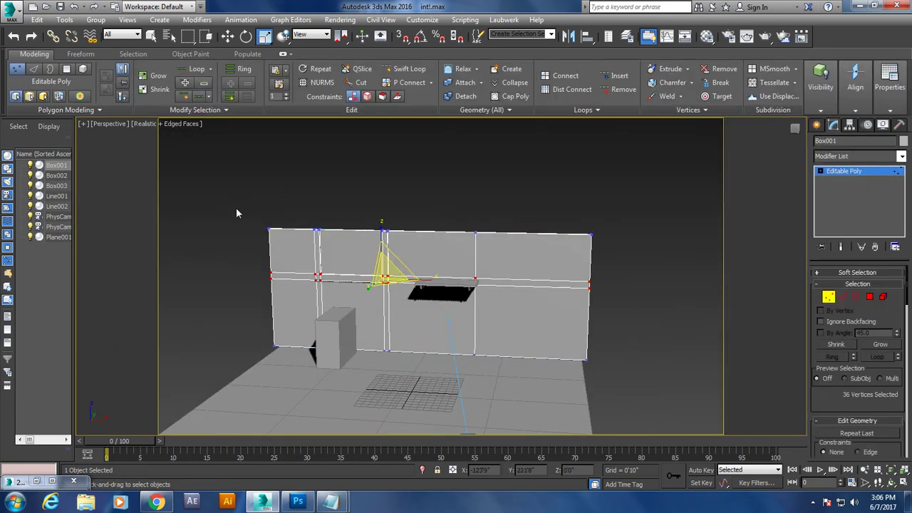
key(w)
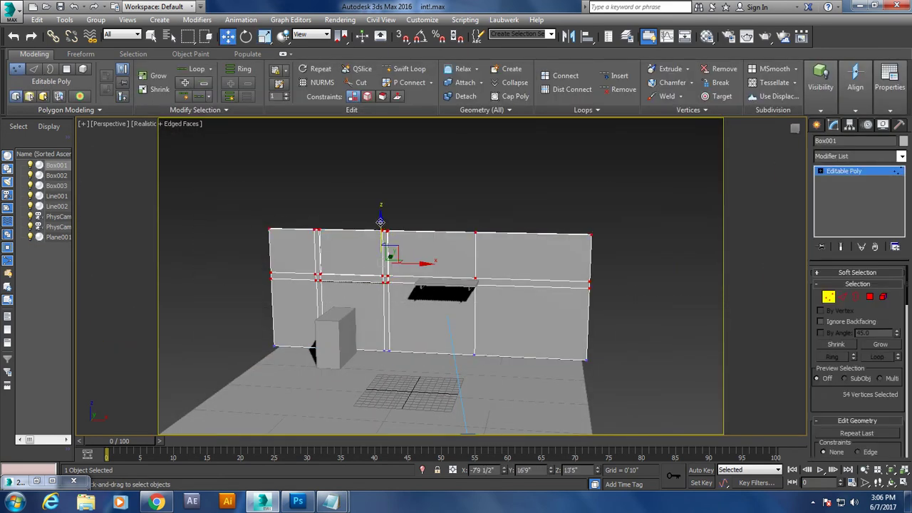
drag(383, 222, 384, 195)
drag(668, 276, 641, 271)
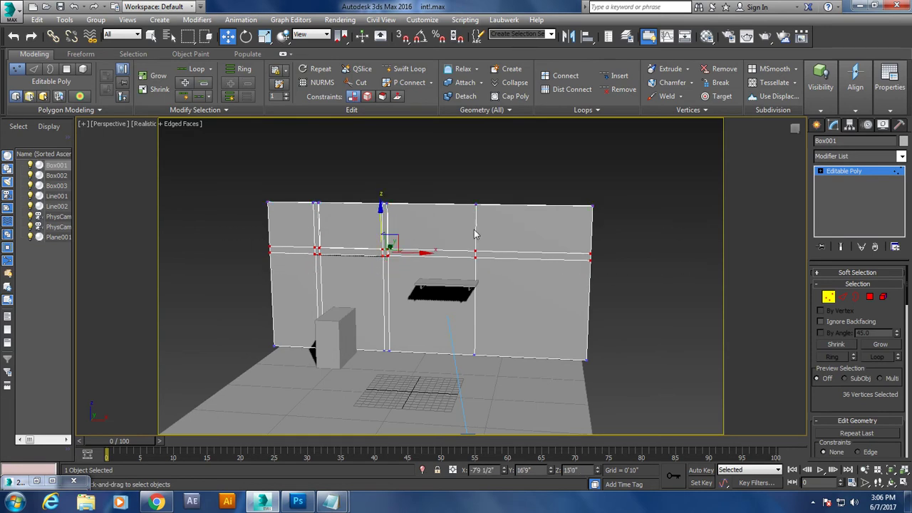
scroll(433, 247, up, 3)
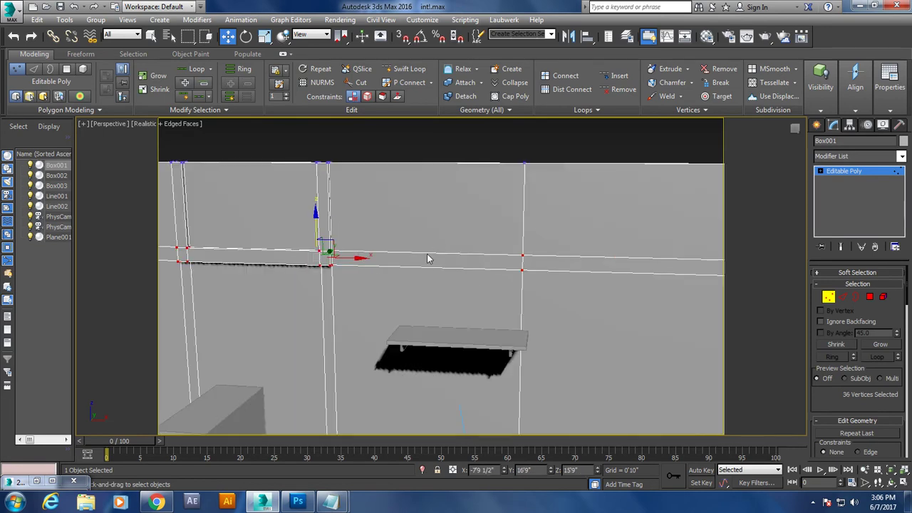
scroll(369, 211, down, 4)
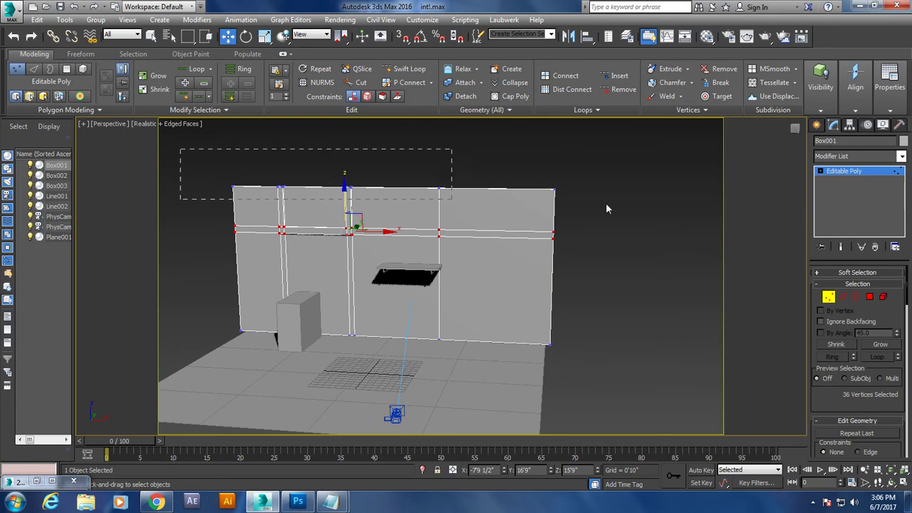
drag(659, 204, 662, 203)
drag(346, 174, 359, 179)
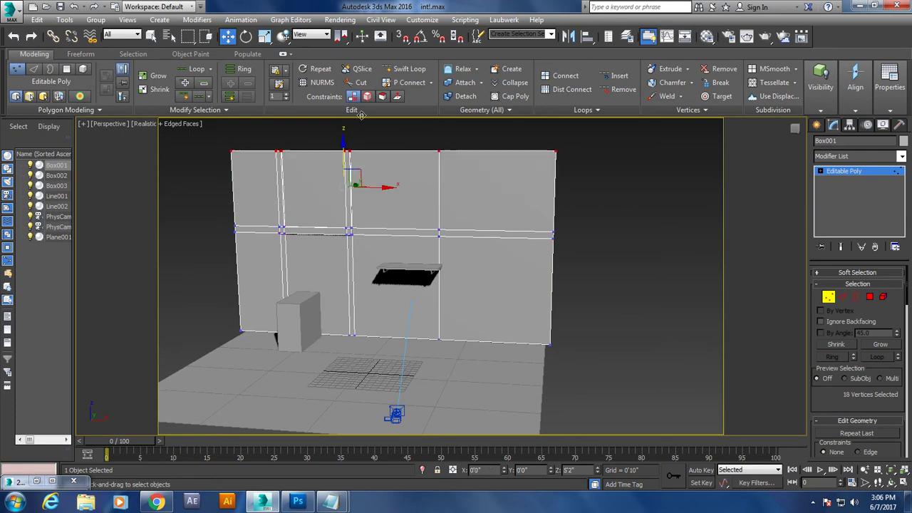
Reframe the taller wall and check it through PhysCamera001 before returning to Perspective.
scroll(347, 207, up, 3)
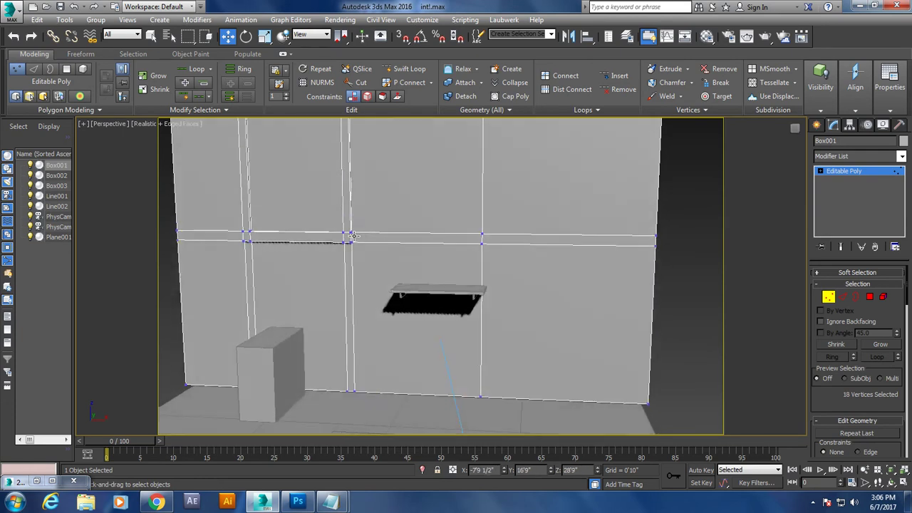
scroll(345, 200, up, 2)
middle_drag(345, 200, 346, 219)
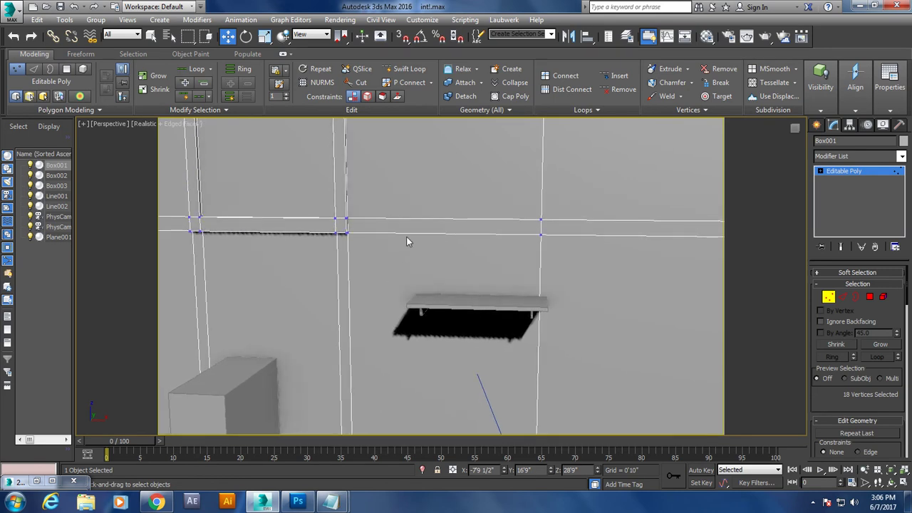
key(c)
key(x)
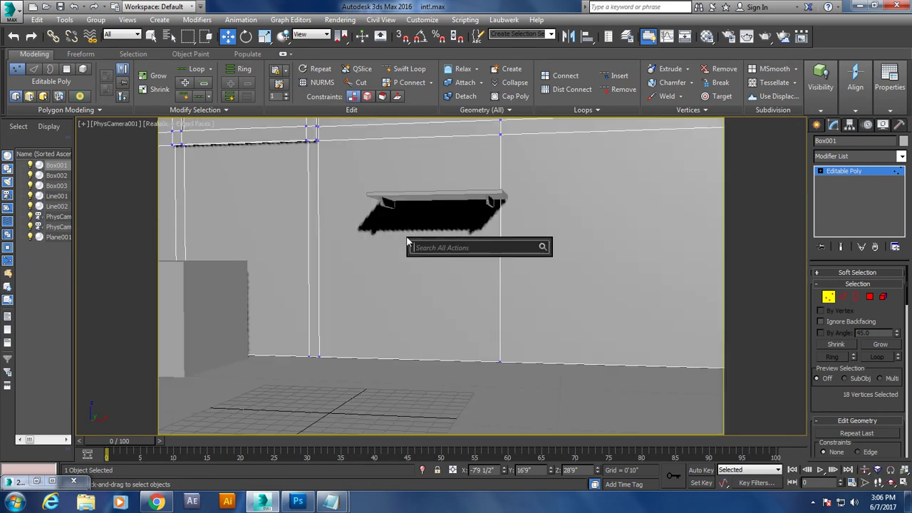
key(Escape)
key(p)
Zoom and walk the perspective view toward the wall, adjusting the eye height.
scroll(618, 263, down, 5)
scroll(608, 269, up, 4)
scroll(609, 269, down, 1)
scroll(610, 270, up, 1)
scroll(599, 275, up, 1)
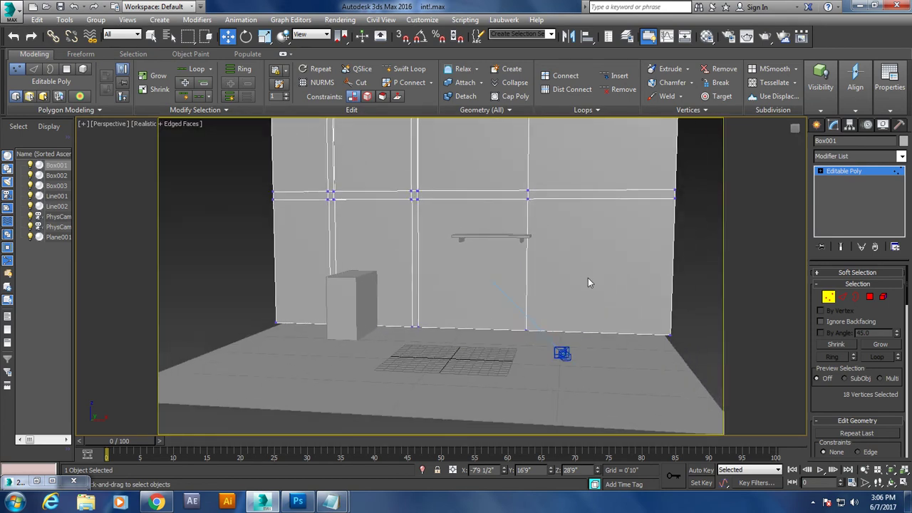
scroll(588, 281, up, 2)
scroll(587, 283, down, 1)
scroll(587, 282, down, 3)
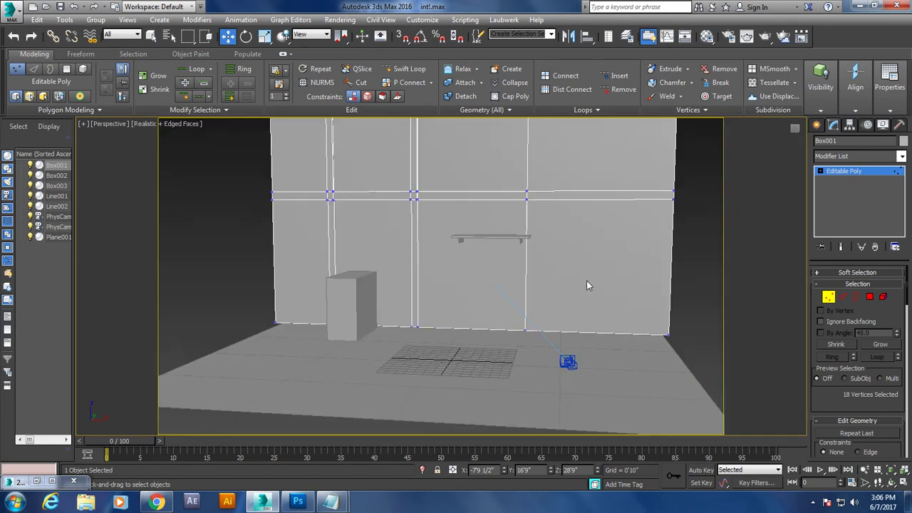
scroll(552, 285, up, 1)
key(Up)
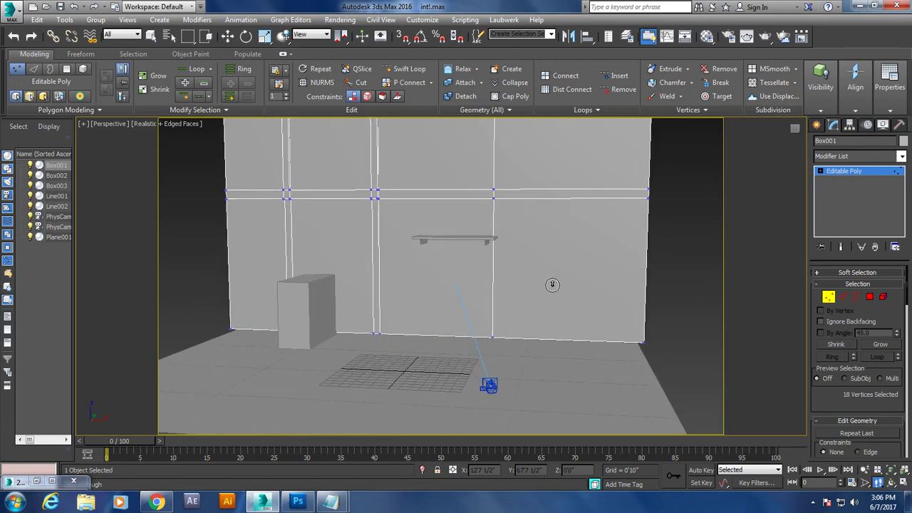
key(Up)
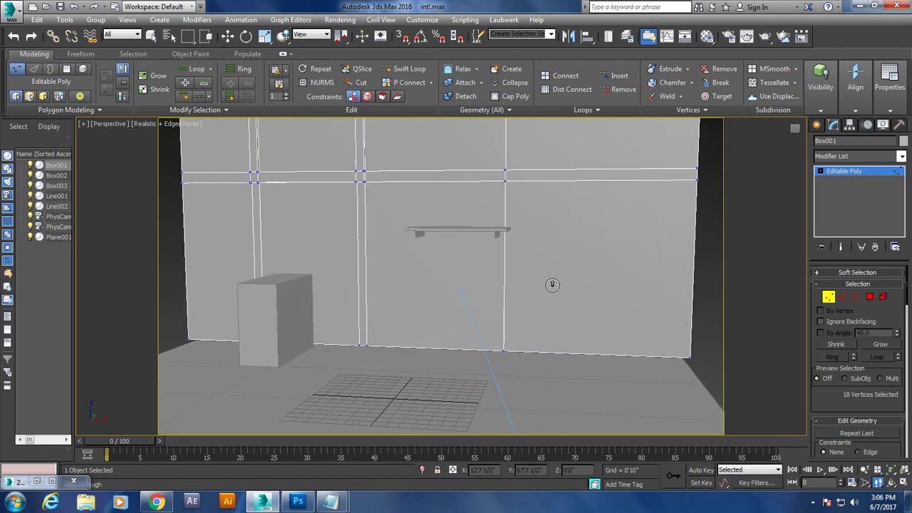
key(Up)
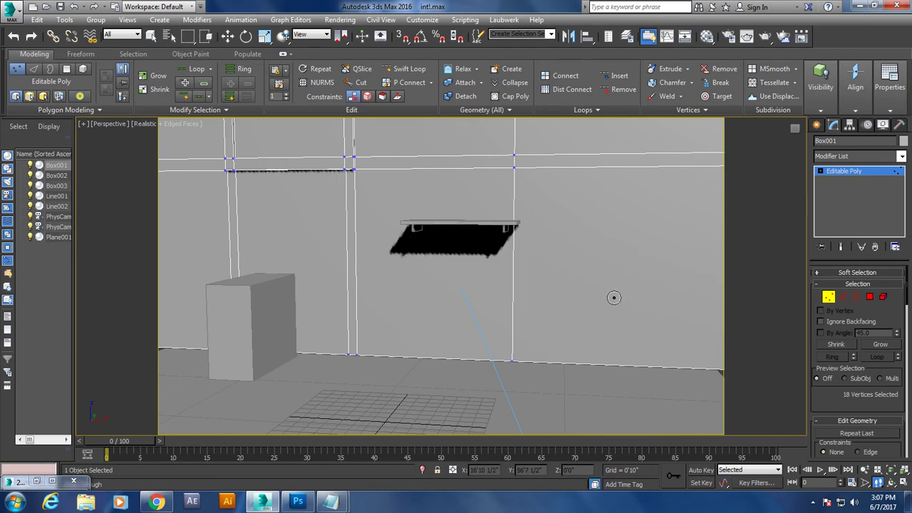
key(c)
key(c)
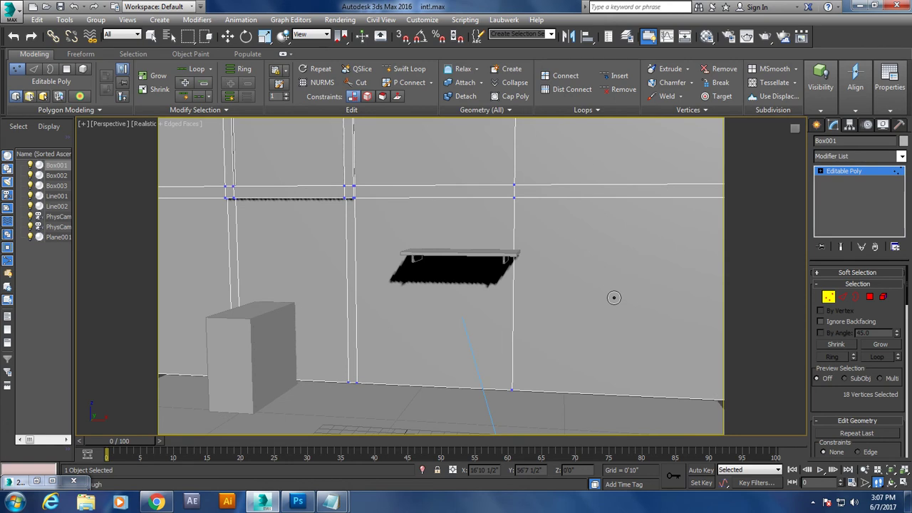
key(c)
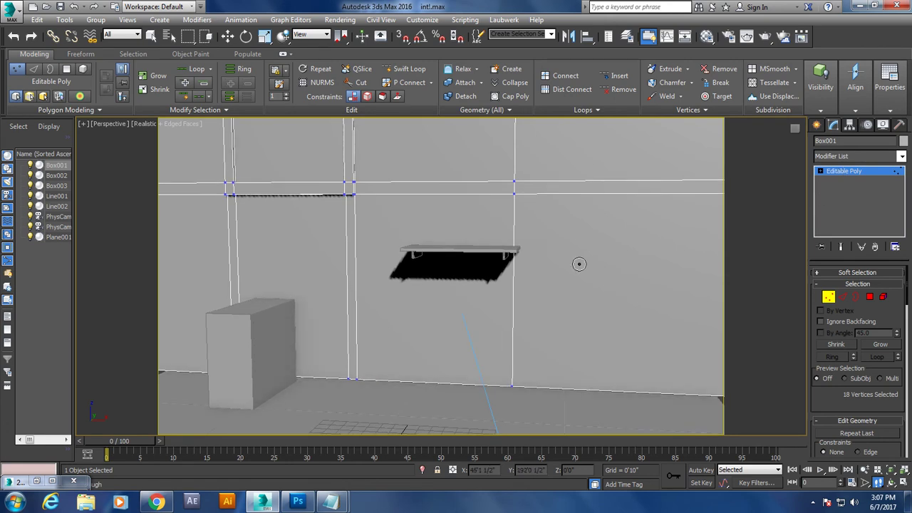
Freeze the wall so it can no longer be selected.
click(858, 173)
key(w)
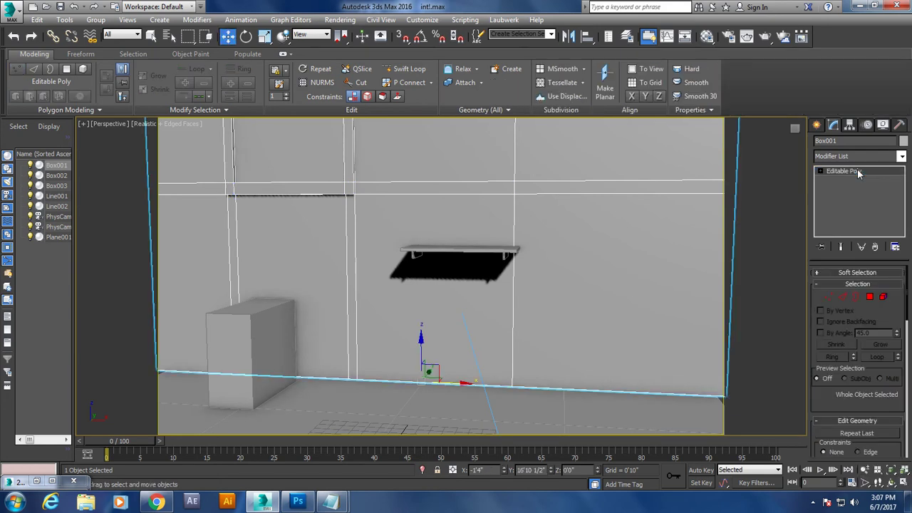
right_click(610, 269)
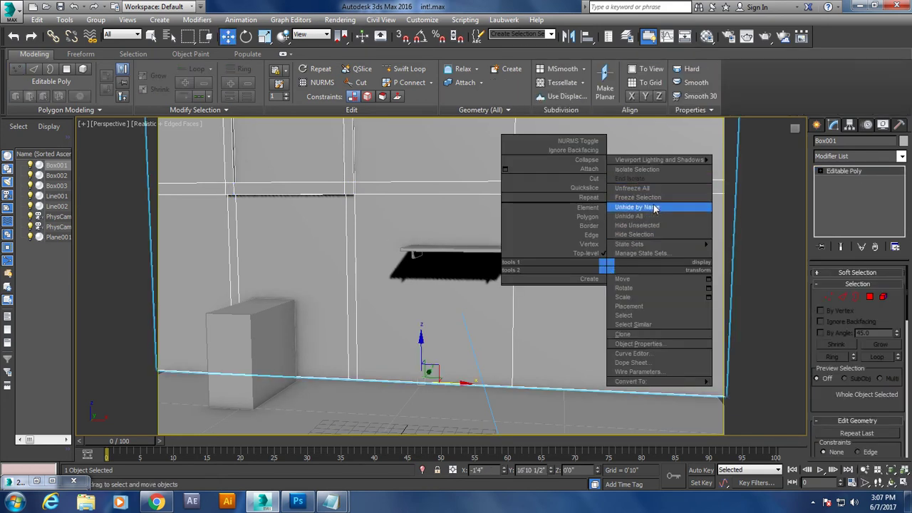
click(653, 197)
Raise the wall shelf and its brackets higher and shift them slightly left.
drag(371, 237, 620, 291)
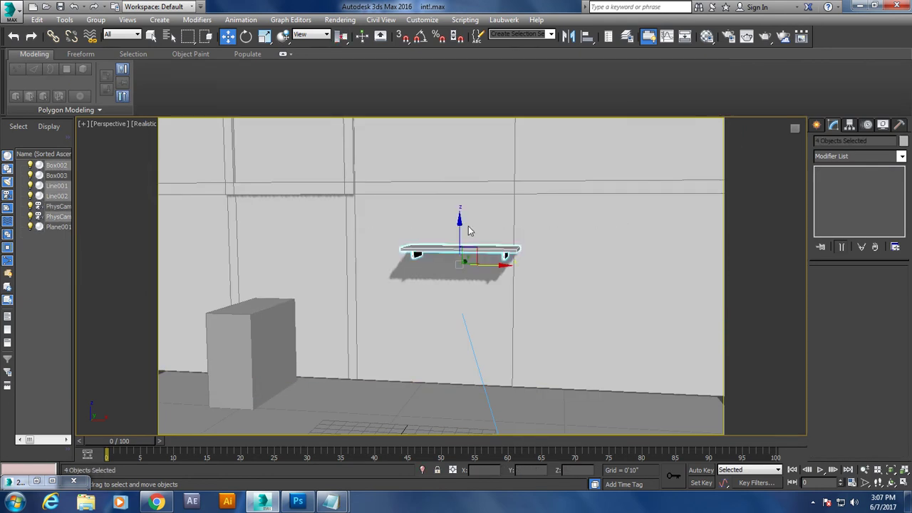
drag(472, 226, 472, 168)
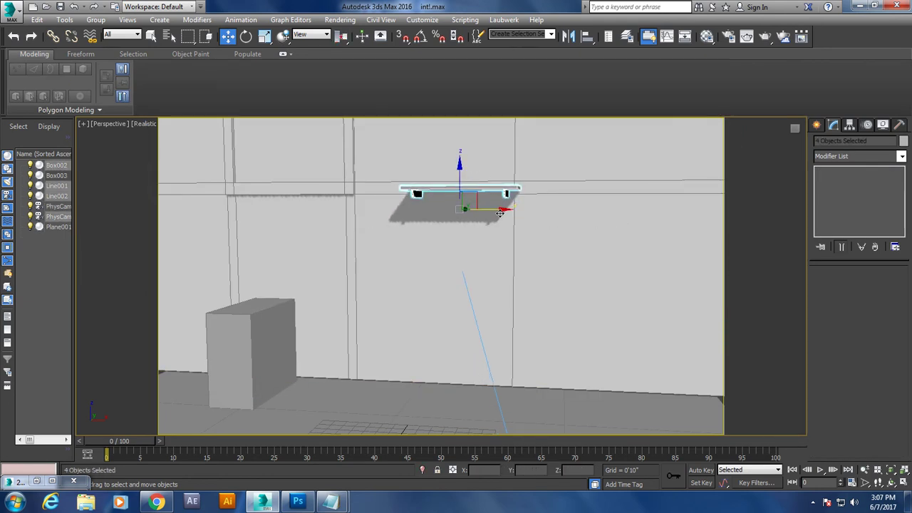
drag(500, 210, 485, 205)
click(607, 287)
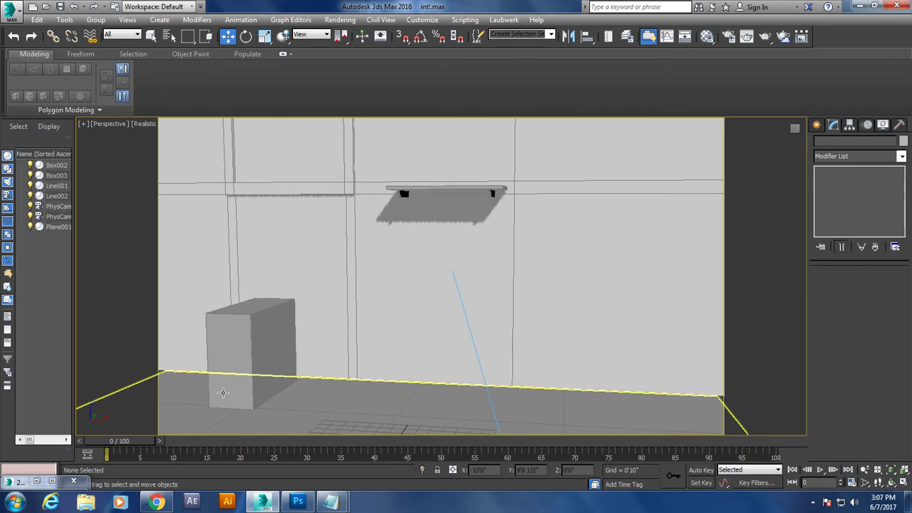
Scale Box003 taller along Z and wider along X.
click(233, 362)
key(r)
drag(255, 343, 261, 332)
mouse_move(299, 396)
mouse_down()
mouse_move(310, 396)
mouse_move(264, 394)
mouse_up()
key(w)
mouse_move(262, 501)
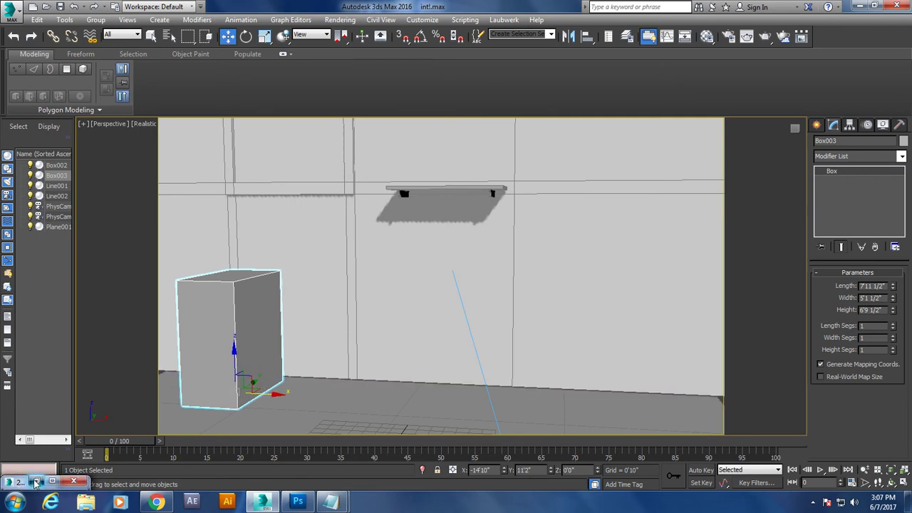
Widen Box003 a little more after checking the reference render.
click(35, 481)
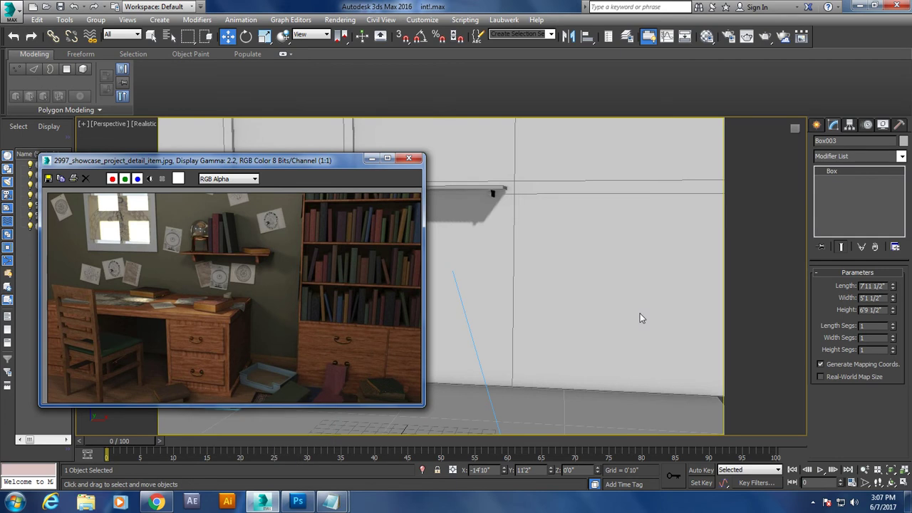
click(371, 158)
key(r)
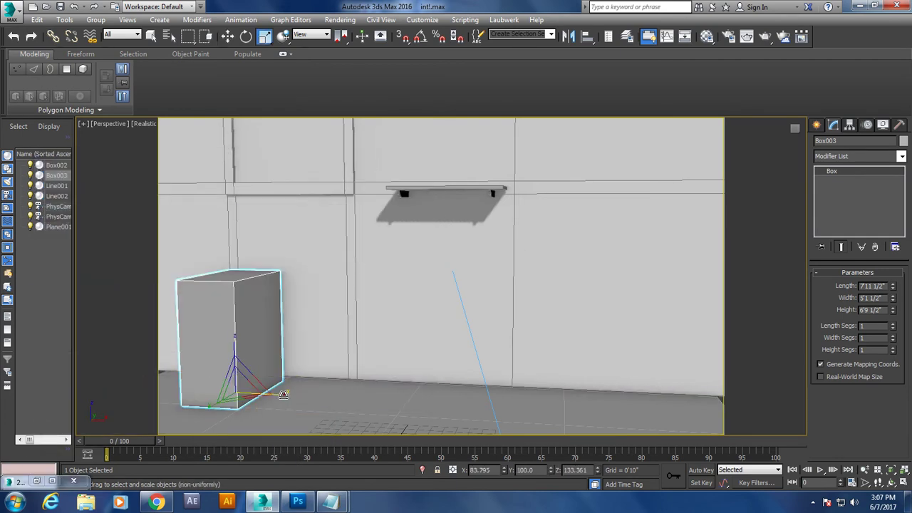
drag(283, 392, 291, 395)
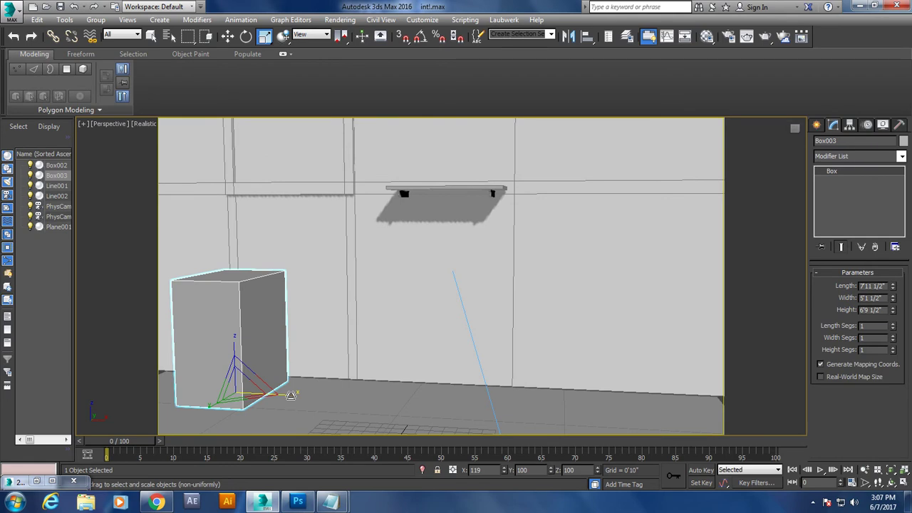
Shift-drag Box003 to the right to clone it as Box004.
click(36, 480)
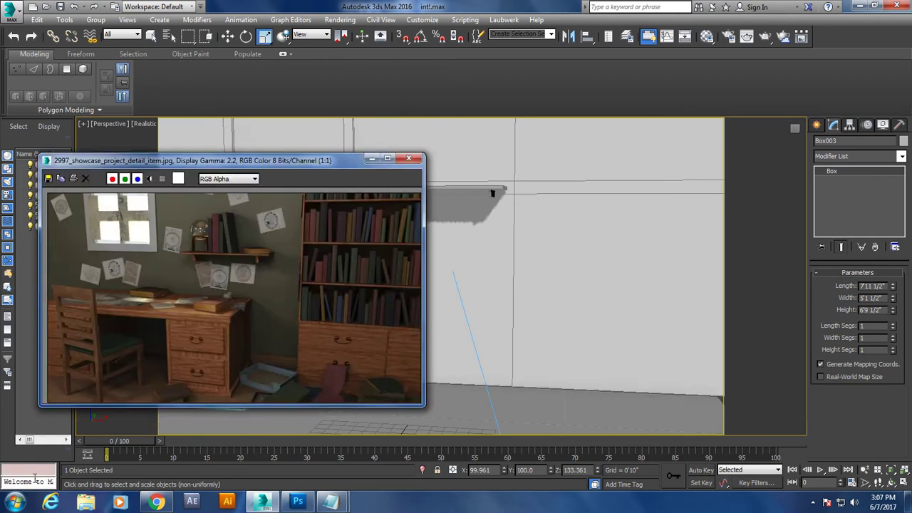
click(371, 158)
key(w)
mouse_move(266, 399)
shift+mouse_down()
mouse_move(493, 439)
mouse_move(482, 439)
shift+mouse_up()
key(Return)
click(259, 342)
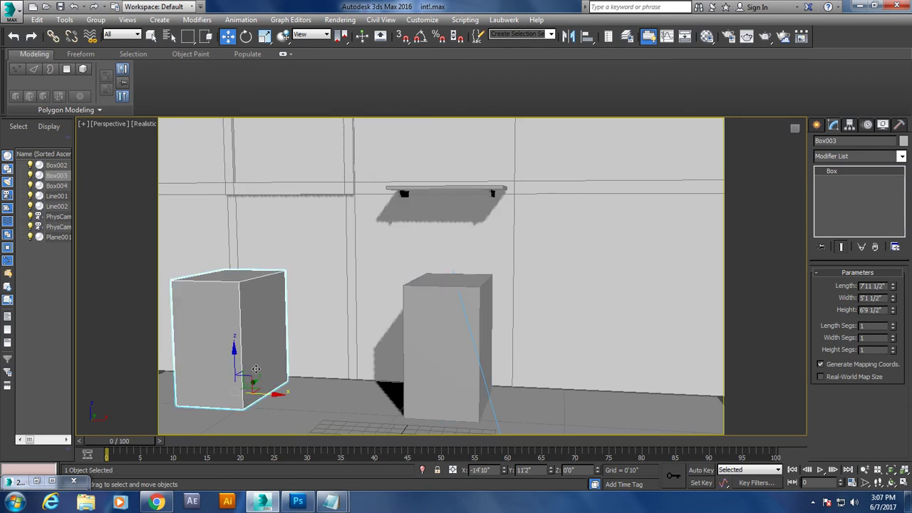
Nudge the original box slightly further left and select the right-hand copy.
drag(280, 394, 260, 391)
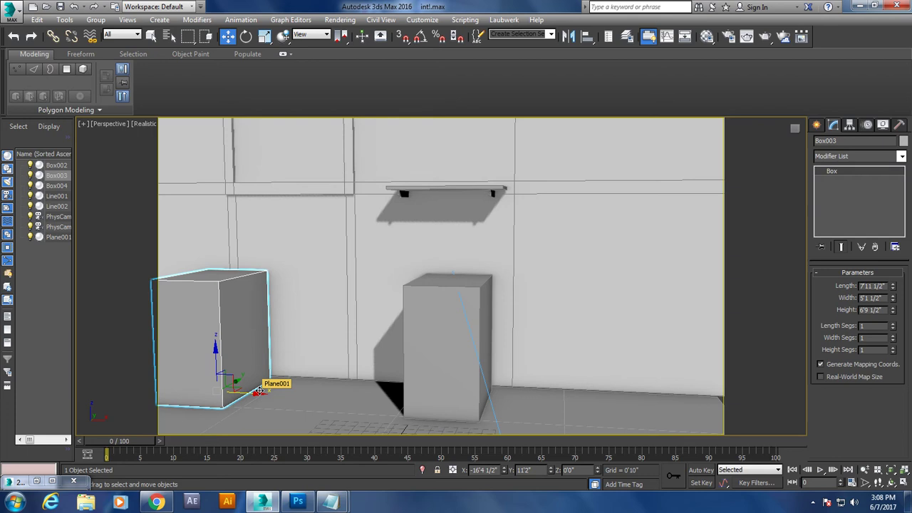
key(shift+q)
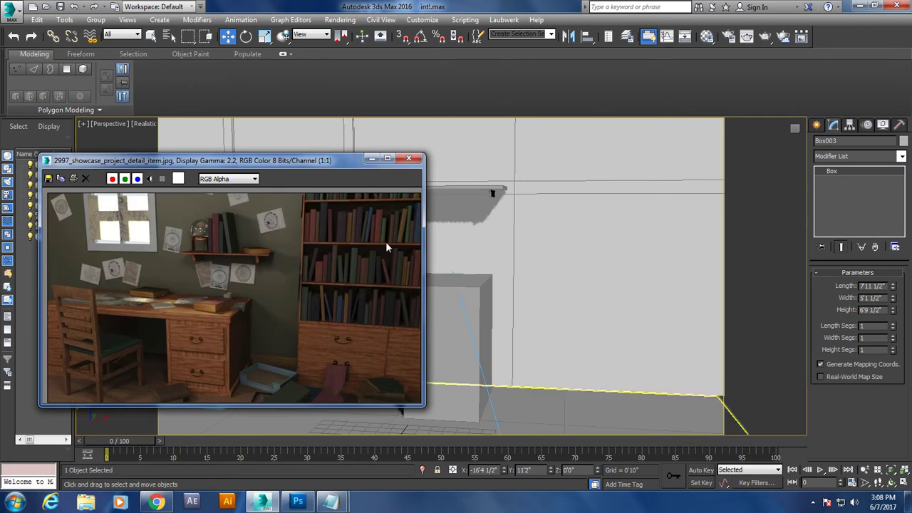
click(371, 158)
click(418, 316)
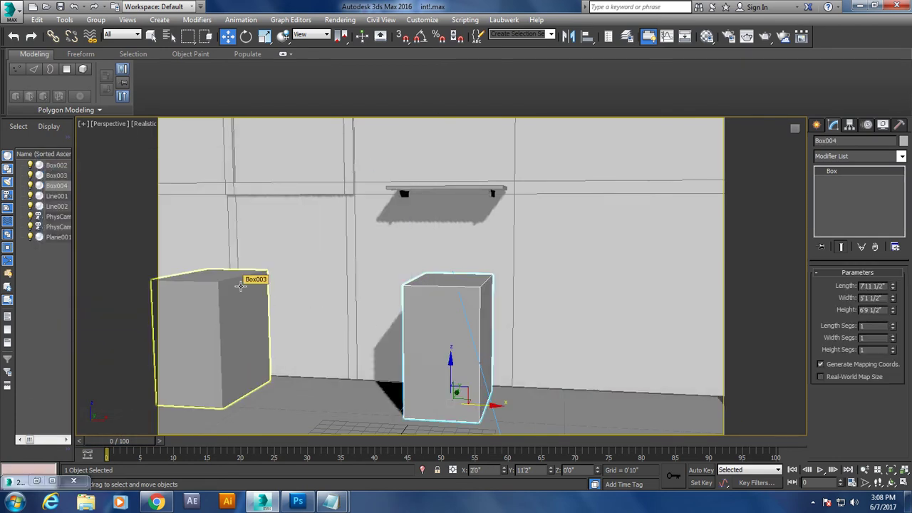
Convert both pedestal boxes to Editable Poly.
ctrl+click(240, 286)
right_click(240, 283)
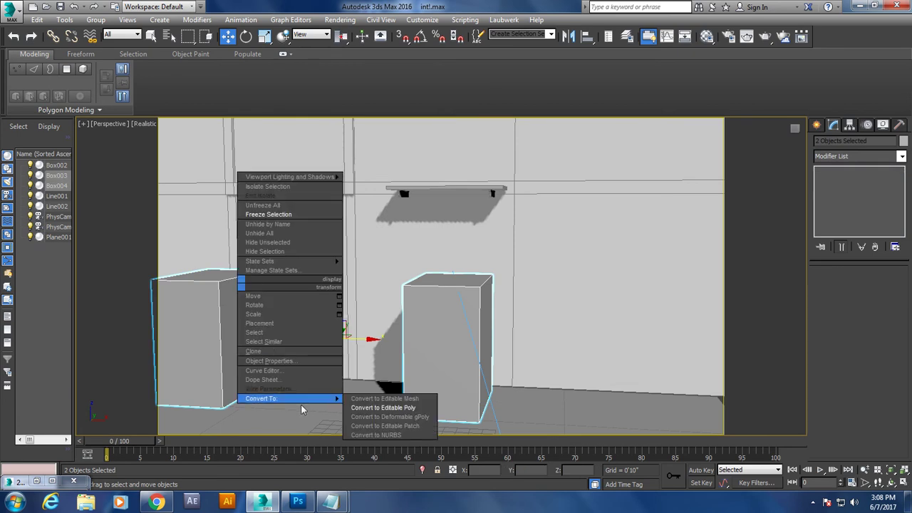
click(370, 409)
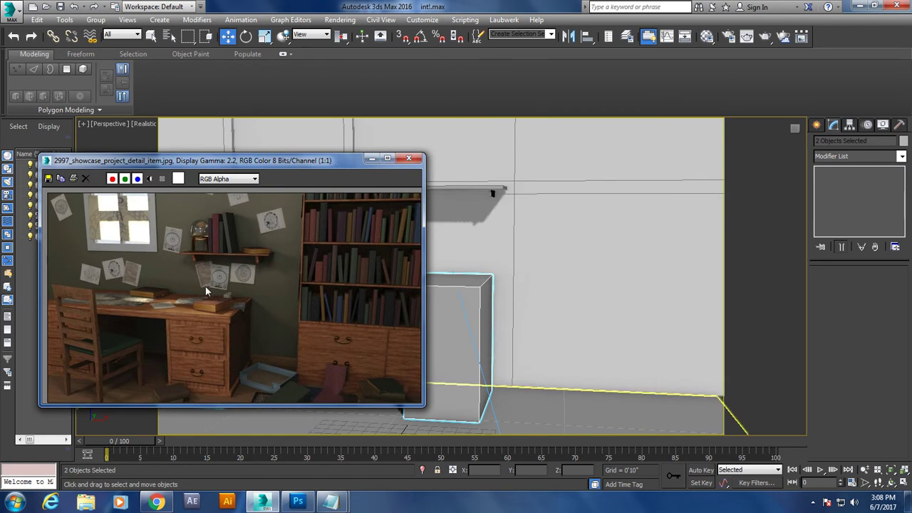
click(408, 158)
Save the scene file.
key(alt+w)
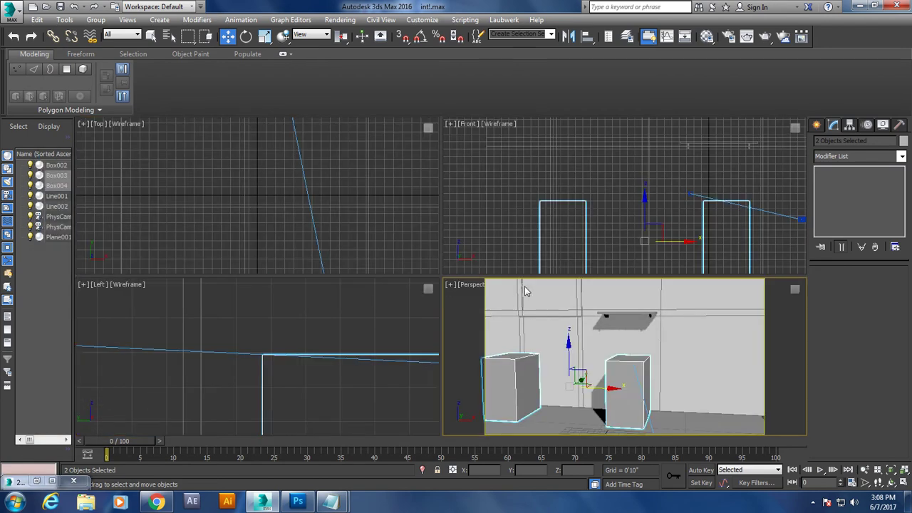
click(8, 11)
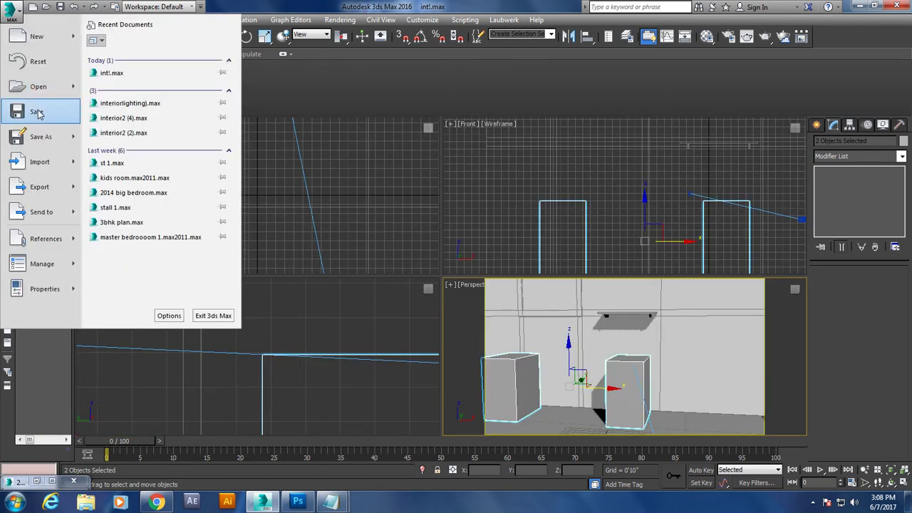
click(38, 111)
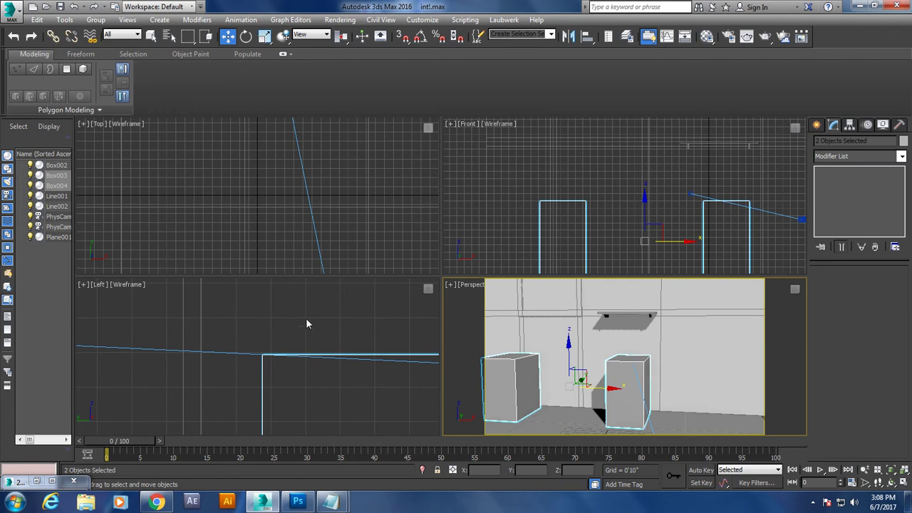
Attach Box004 to Box003 so both pedestals form one object.
scroll(563, 228, down, 1)
key(alt+w)
scroll(565, 224, down, 2)
scroll(557, 232, up, 2)
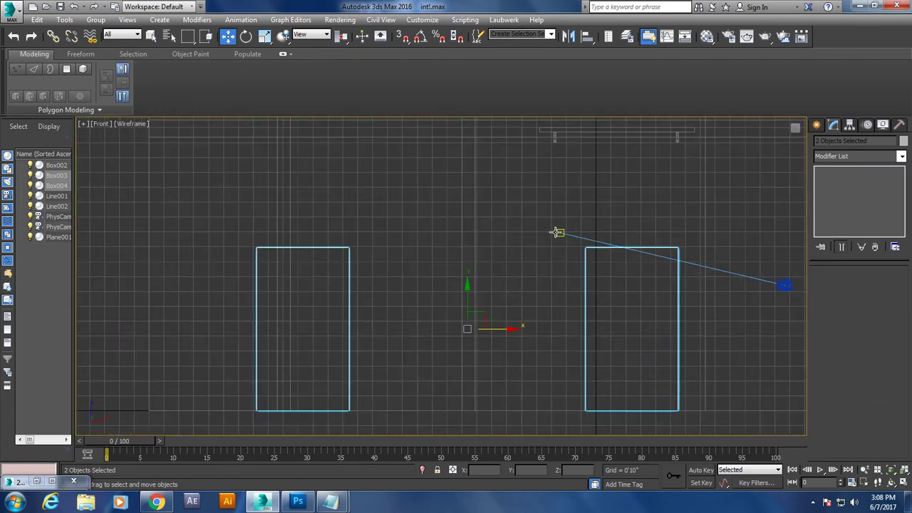
click(243, 245)
click(256, 247)
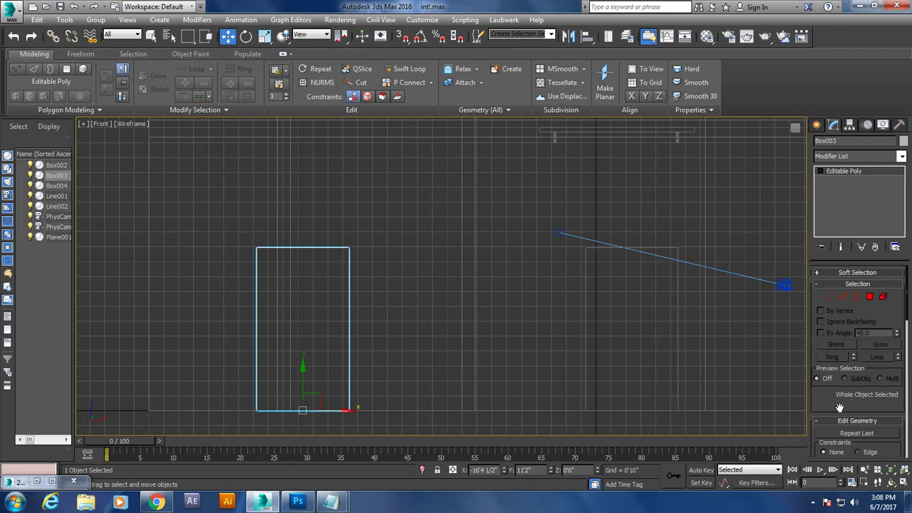
scroll(858, 326, down, 5)
click(830, 332)
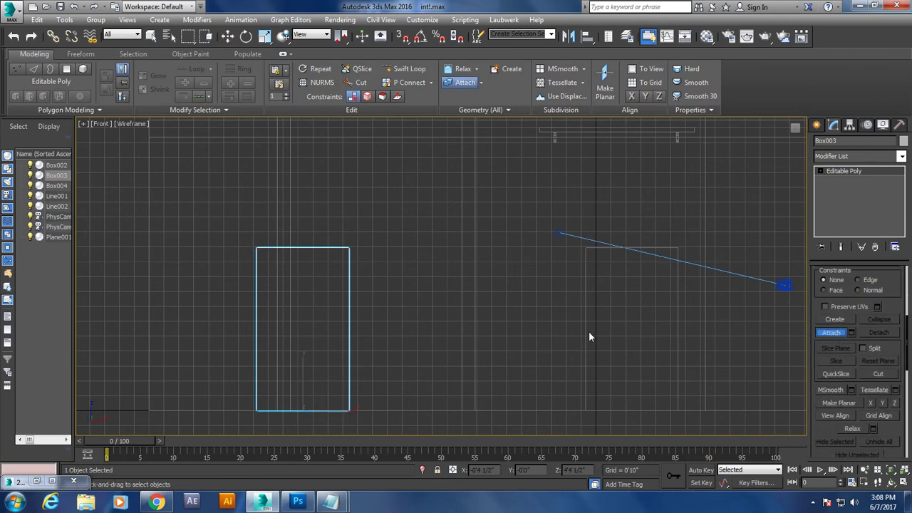
click(585, 329)
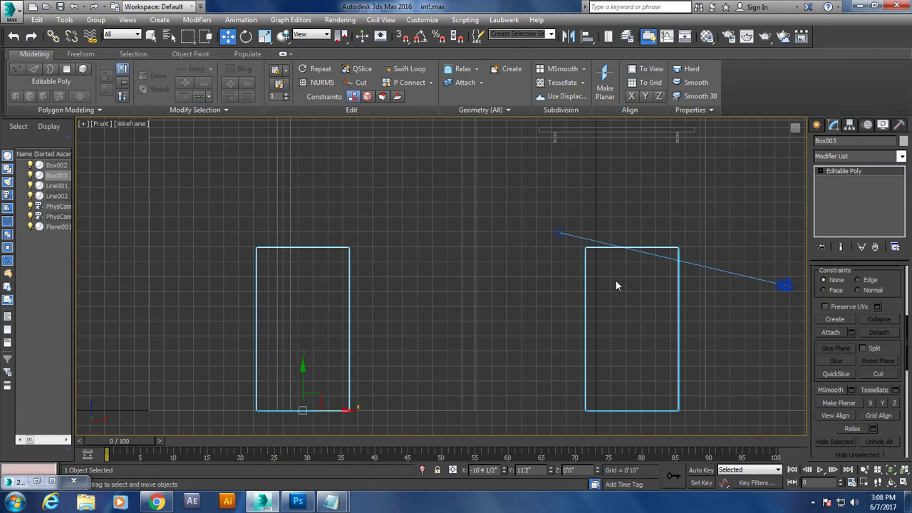
key(1)
key(1)
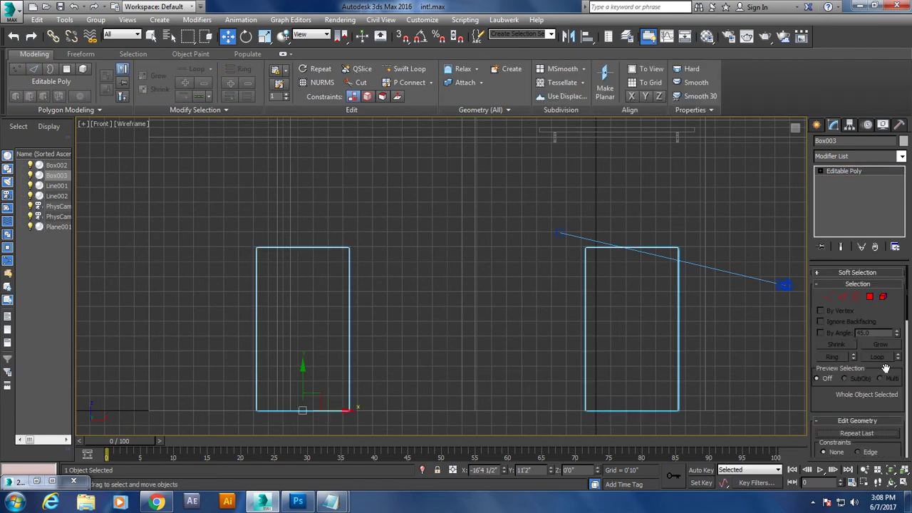
Connect the vertical edges of both pedestals with a new edge slid up near their tops.
click(842, 296)
drag(146, 292, 780, 314)
scroll(855, 335, down, 2)
scroll(855, 334, down, 2)
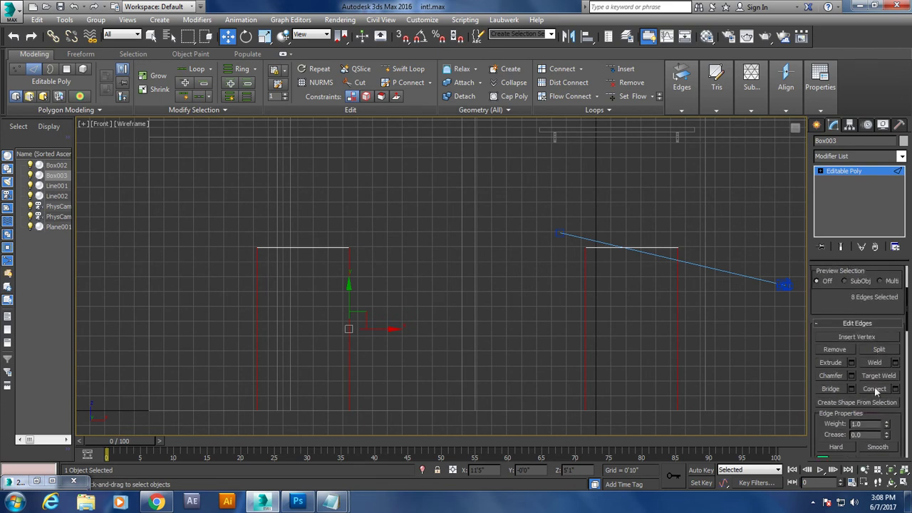
click(895, 388)
drag(448, 315, 439, 226)
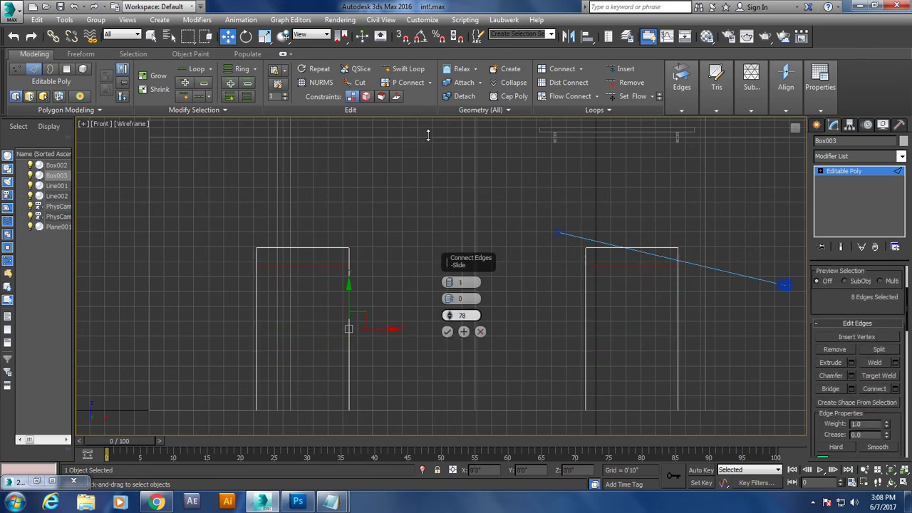
click(447, 330)
Create physical camera PhysCamera002 from the Perspective view.
key(alt+w)
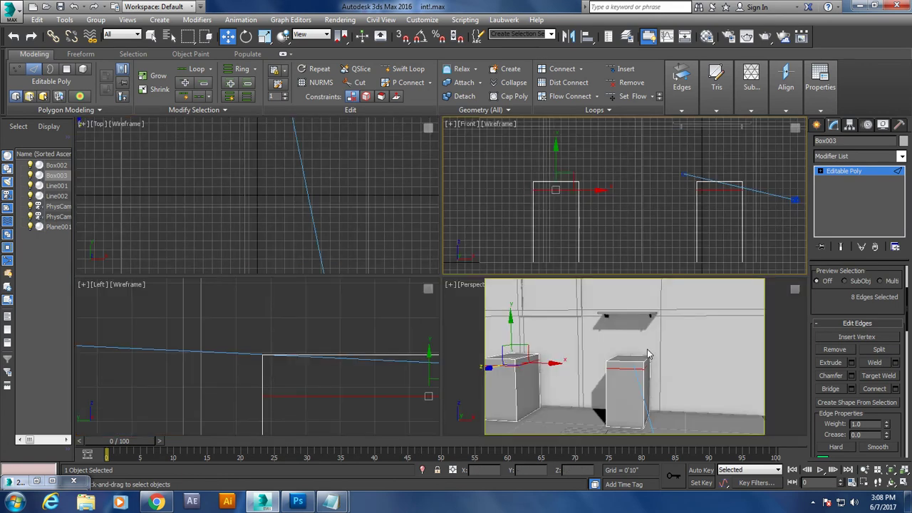
click(571, 330)
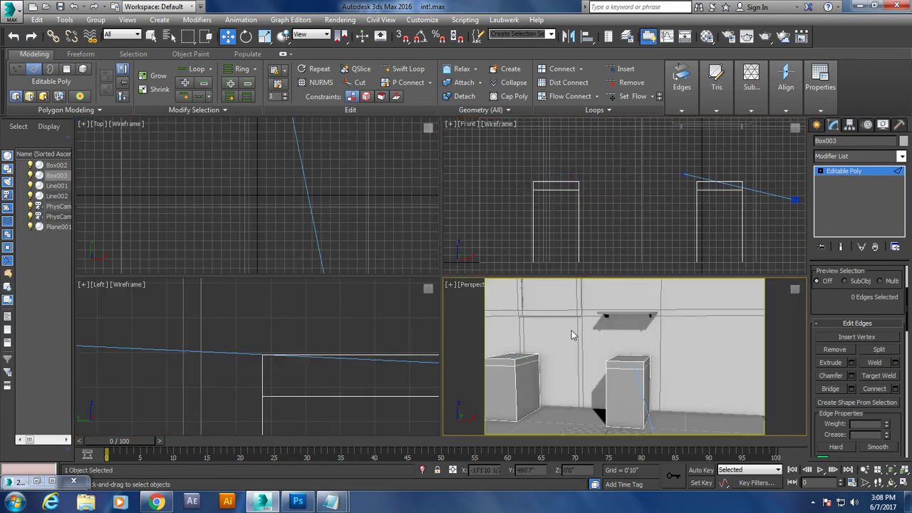
key(alt+w)
key(ctrl+c)
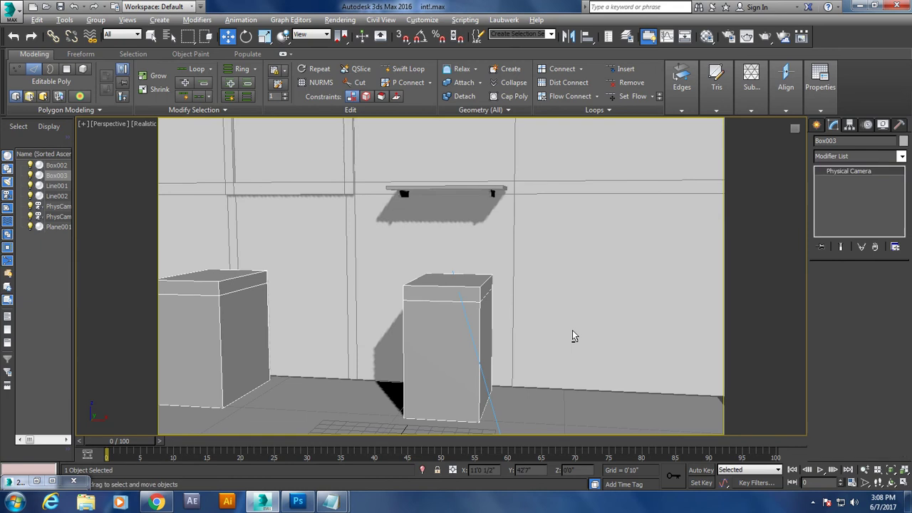
click(571, 334)
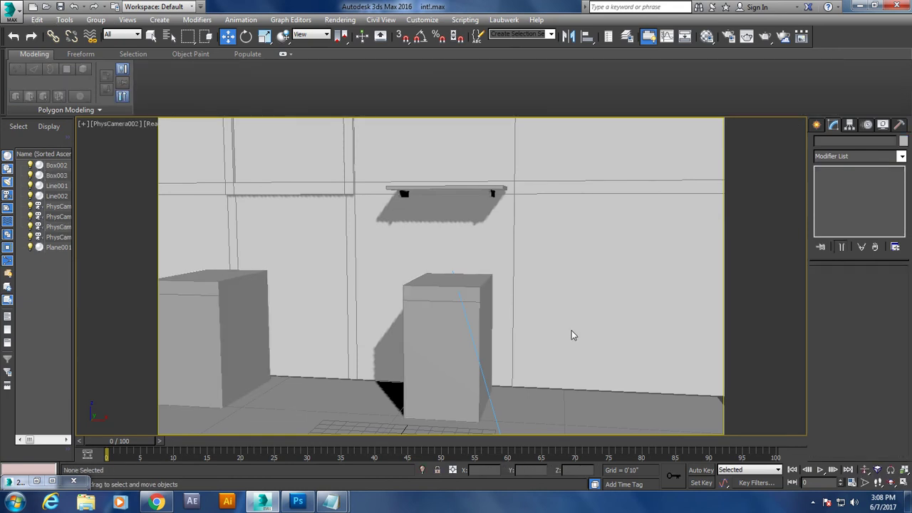
Bridge the top-front faces of both pedestals into a continuous desktop.
key(p)
scroll(525, 305, up, 3)
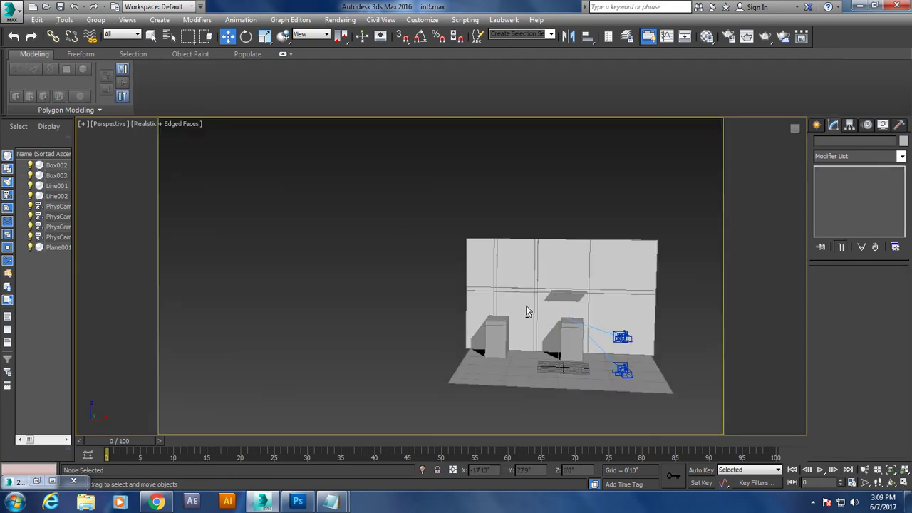
scroll(502, 321, up, 3)
scroll(503, 322, up, 5)
scroll(534, 209, down, 3)
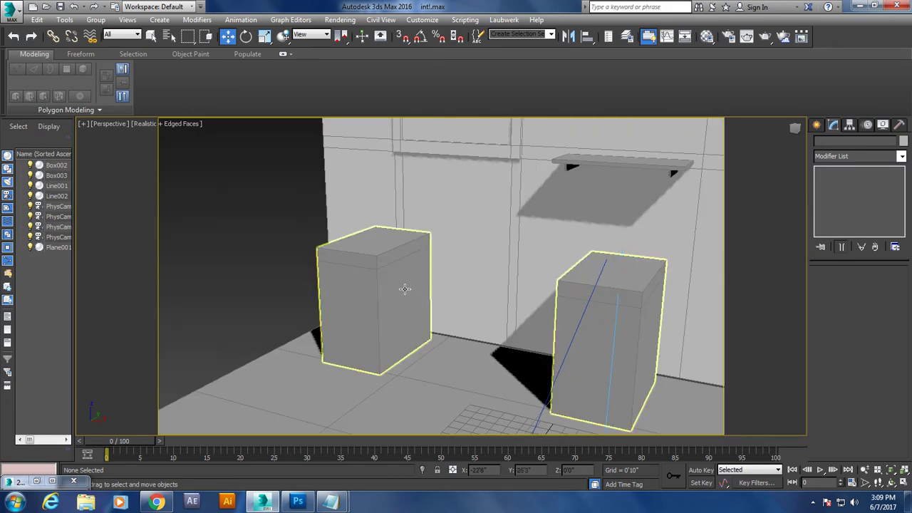
click(405, 287)
click(52, 480)
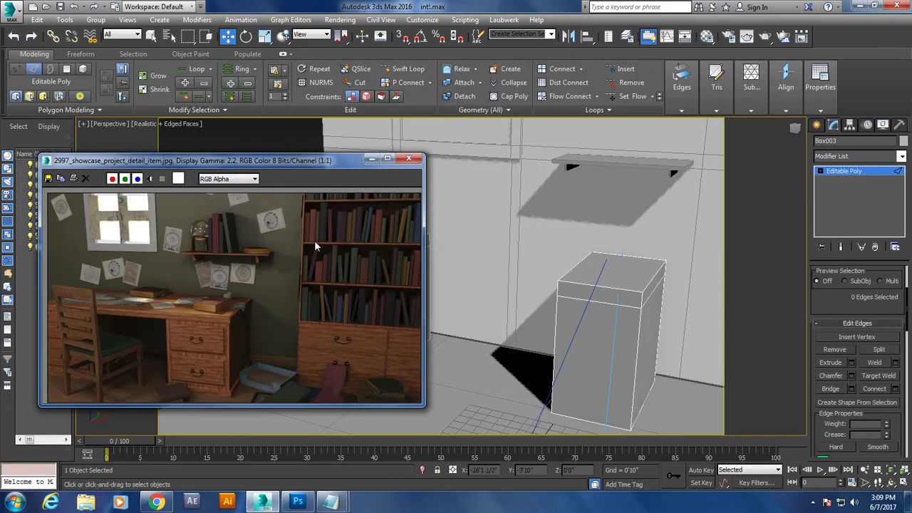
click(372, 158)
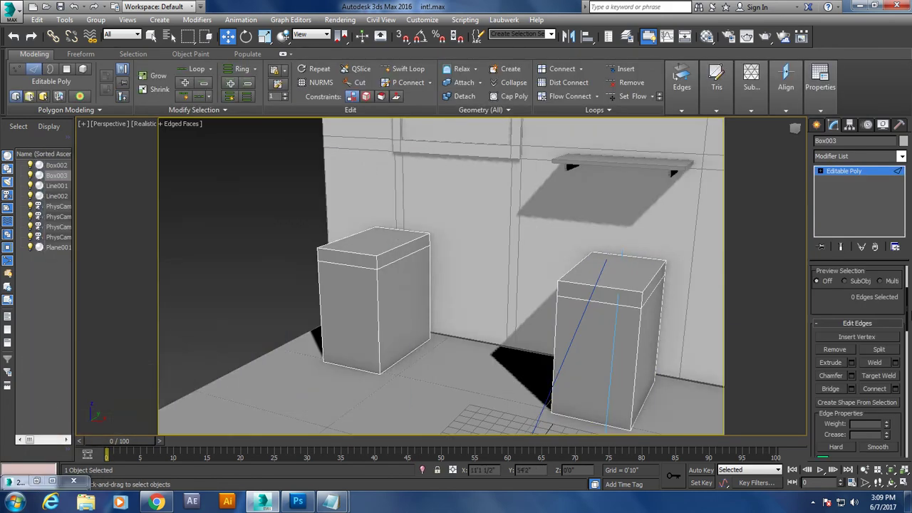
key(4)
click(402, 253)
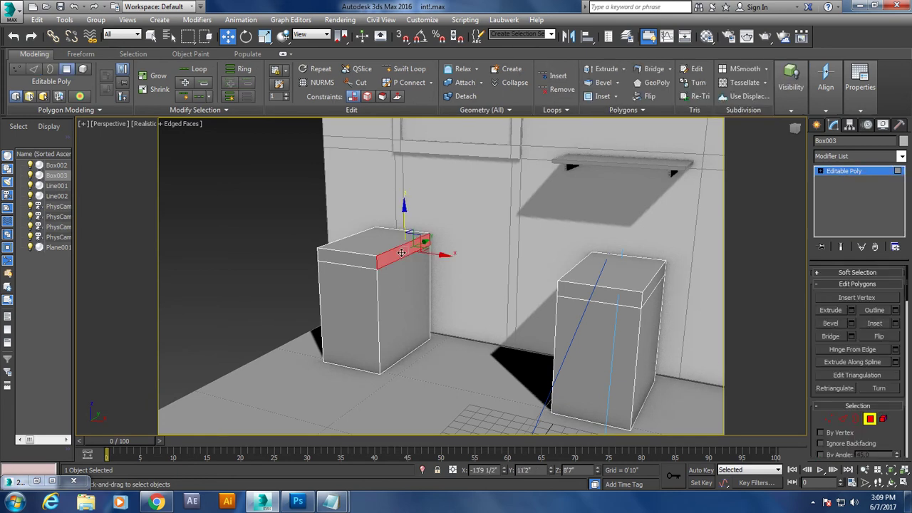
alt+middle_drag(404, 254, 626, 246)
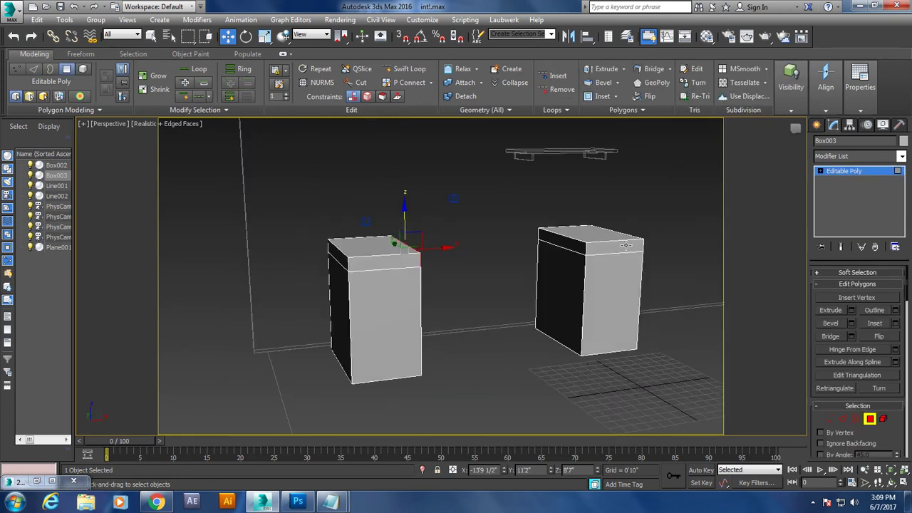
click(576, 248)
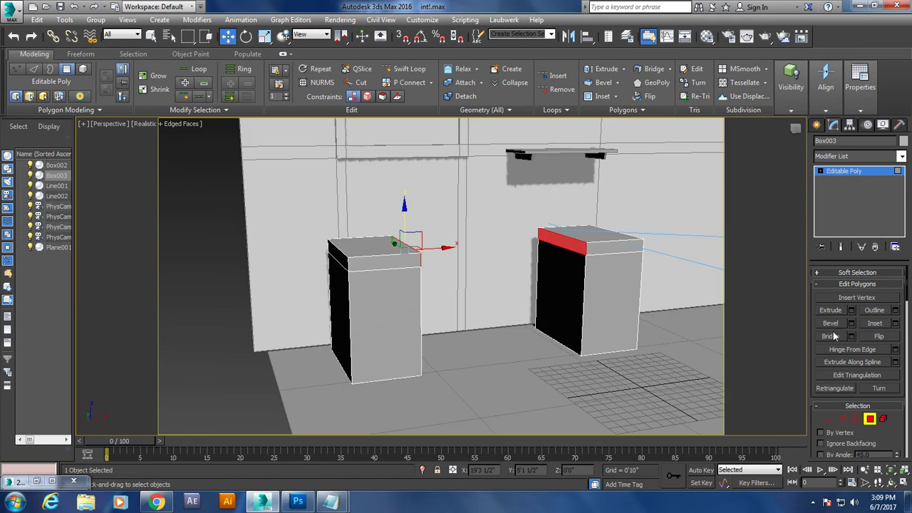
click(832, 336)
Select the front strip polygons of the desk top.
alt+middle_drag(611, 284, 540, 292)
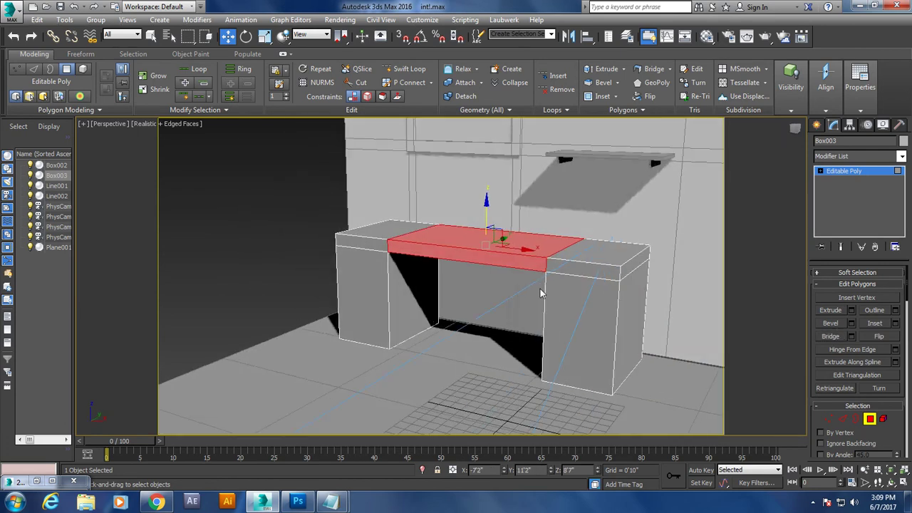
double_click(32, 481)
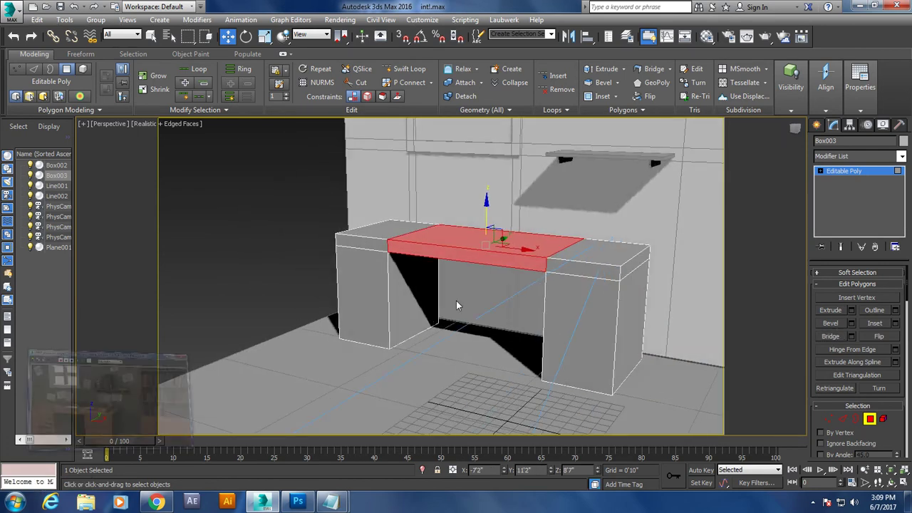
click(371, 158)
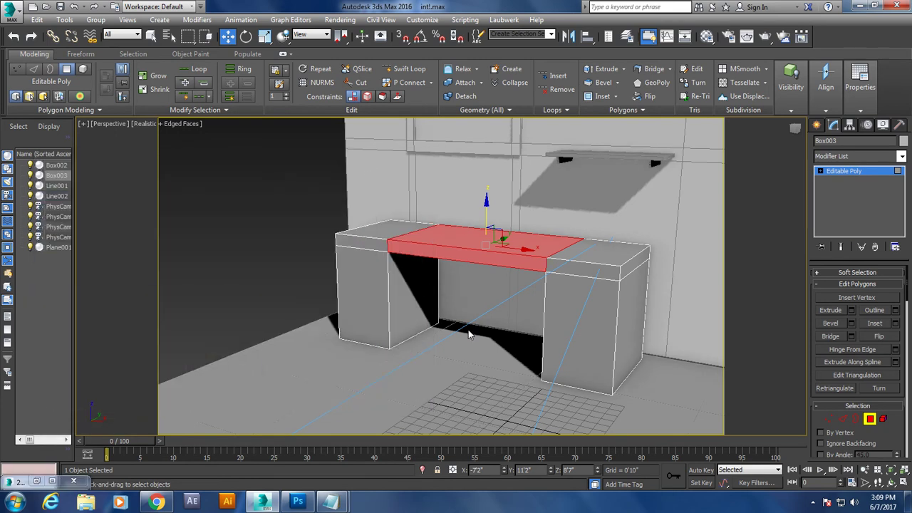
click(467, 252)
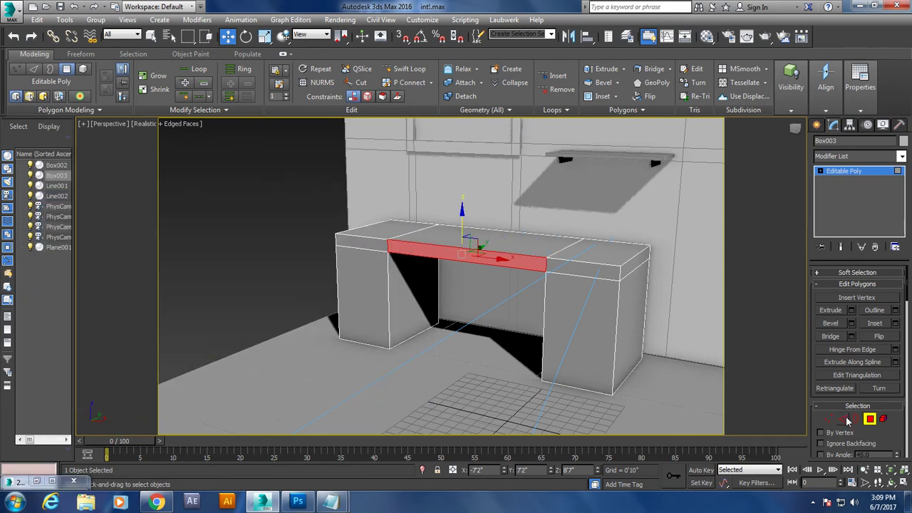
click(846, 420)
click(622, 274)
click(669, 296)
click(869, 297)
Extrude the selected desk top faces by 0'1 1/2".
scroll(582, 273, up, 2)
scroll(582, 278, up, 2)
scroll(582, 282, up, 1)
scroll(510, 280, up, 2)
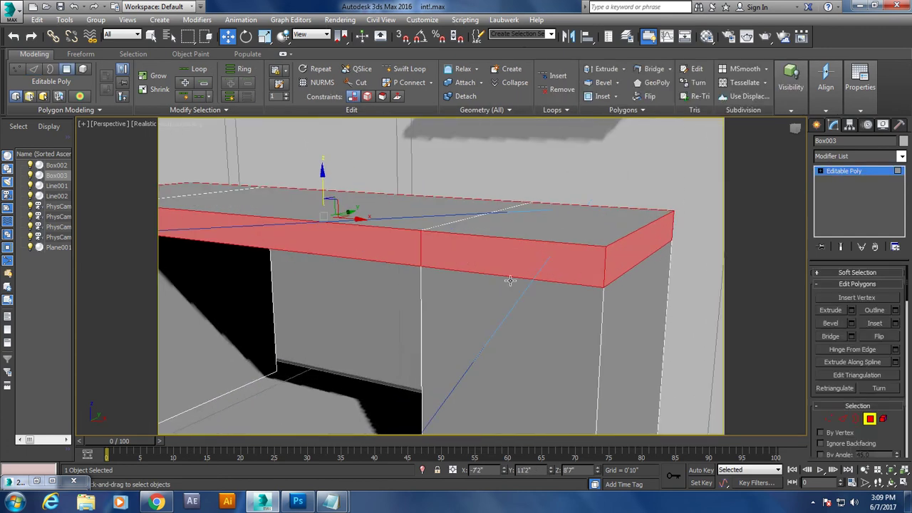
click(852, 311)
click(449, 282)
click(476, 300)
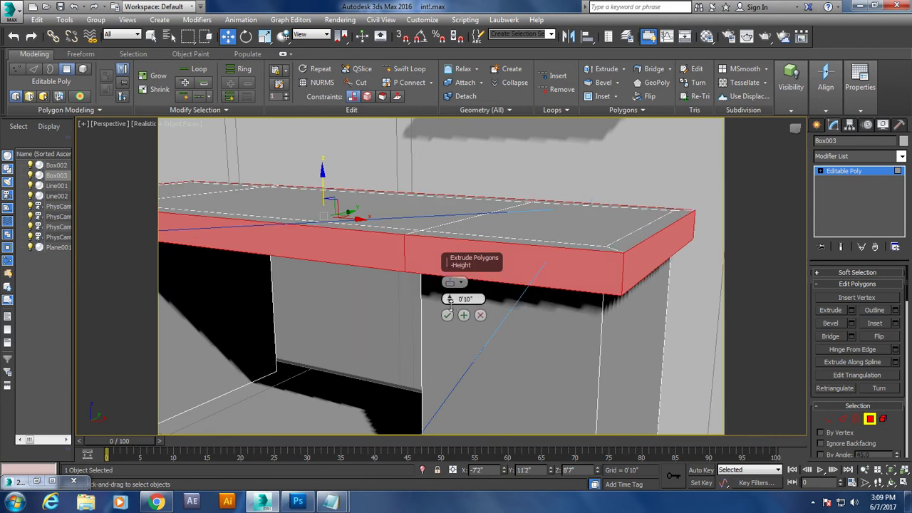
drag(449, 298, 462, 334)
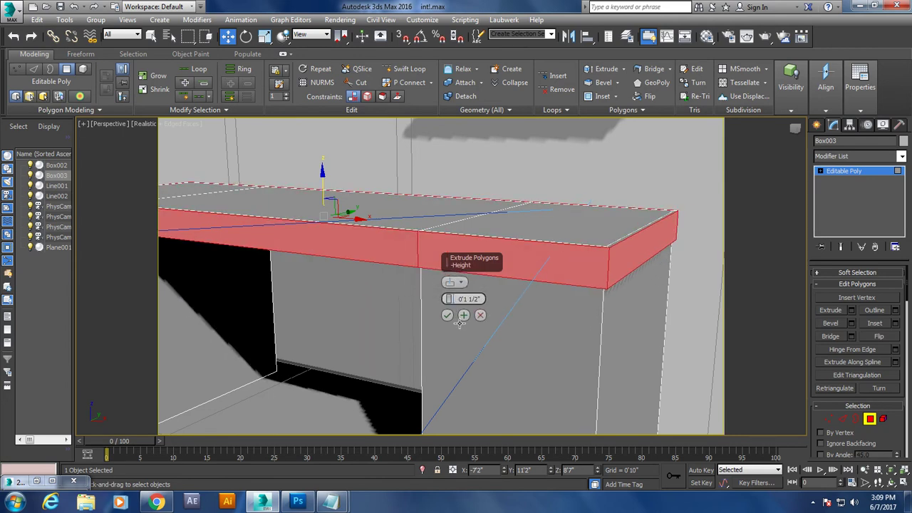
click(447, 315)
mouse_move(611, 285)
alt+middle_down()
mouse_move(608, 301)
mouse_move(648, 142)
mouse_move(479, 242)
alt+middle_up()
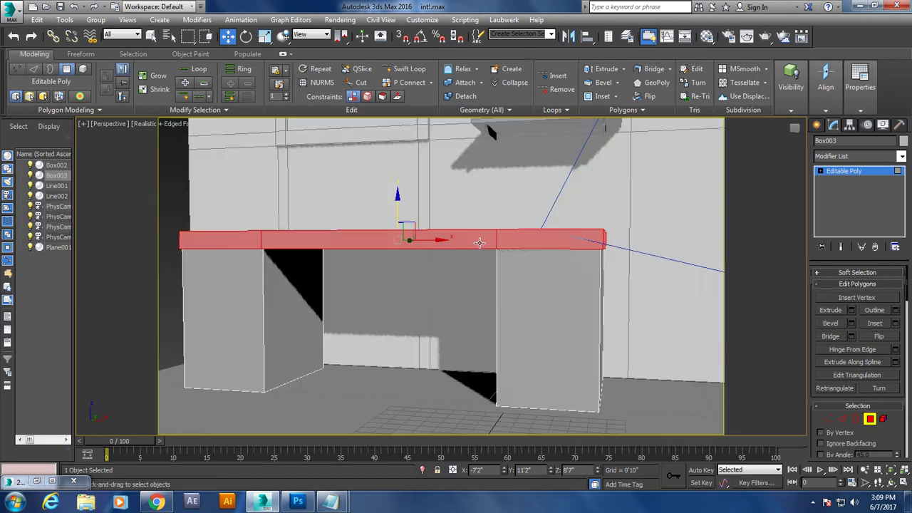
Connect the vertical edges of both pedestals with 2 segments, adjusting pinch and slide.
click(36, 481)
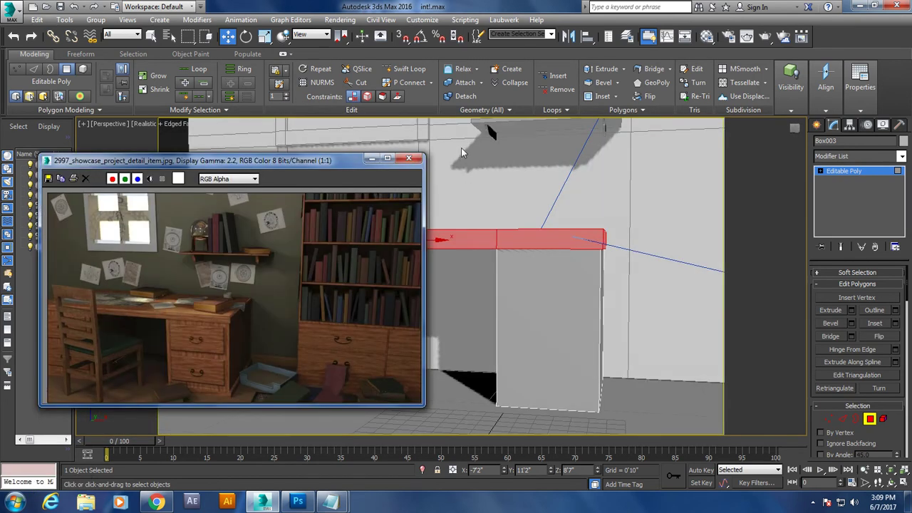
click(372, 159)
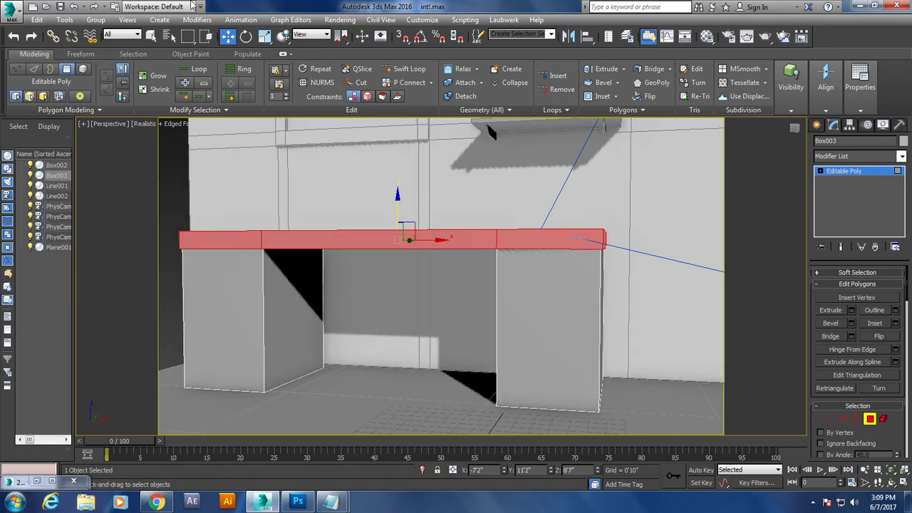
click(407, 69)
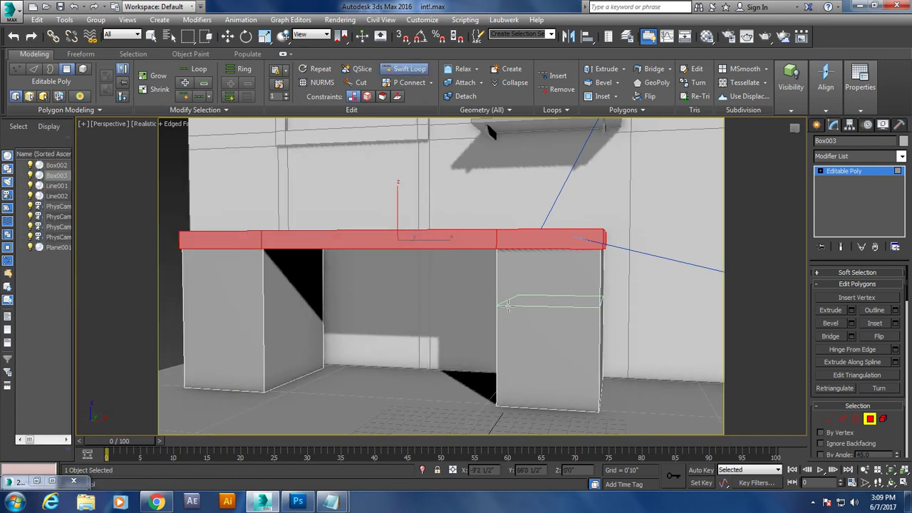
right_click(507, 305)
click(844, 419)
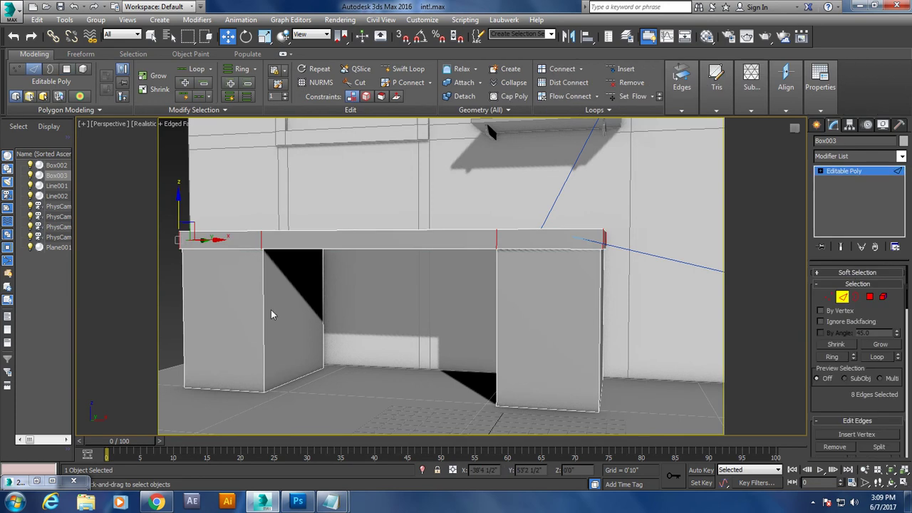
key(ctrl+z)
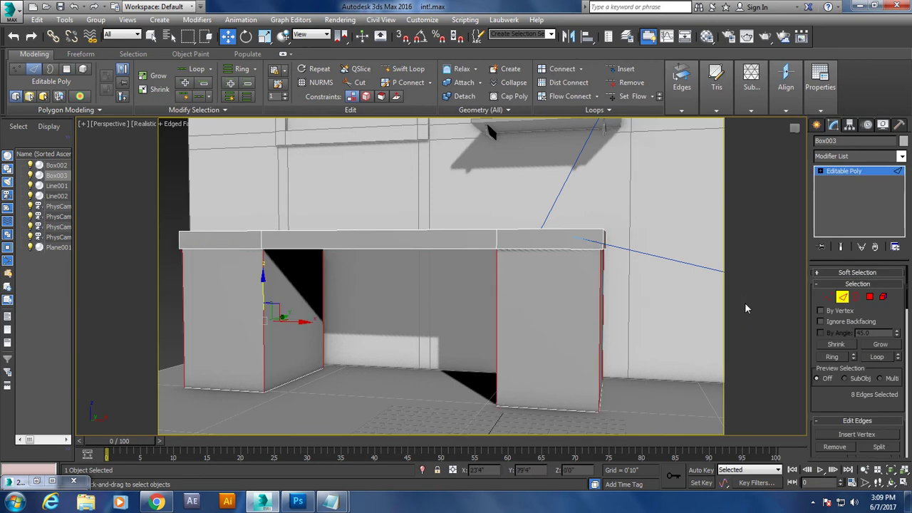
scroll(835, 409, down, 3)
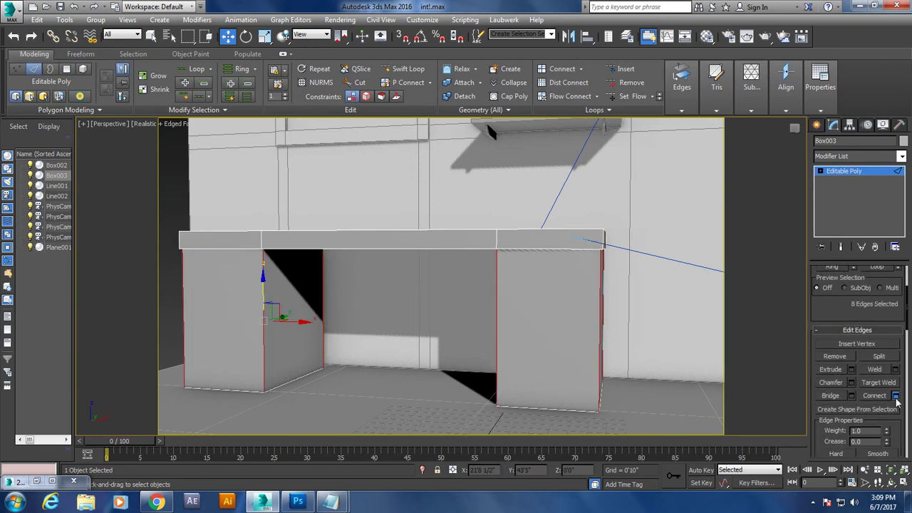
click(896, 396)
drag(448, 282, 450, 279)
mouse_move(449, 315)
mouse_down()
mouse_move(476, 325)
mouse_move(461, 314)
mouse_up()
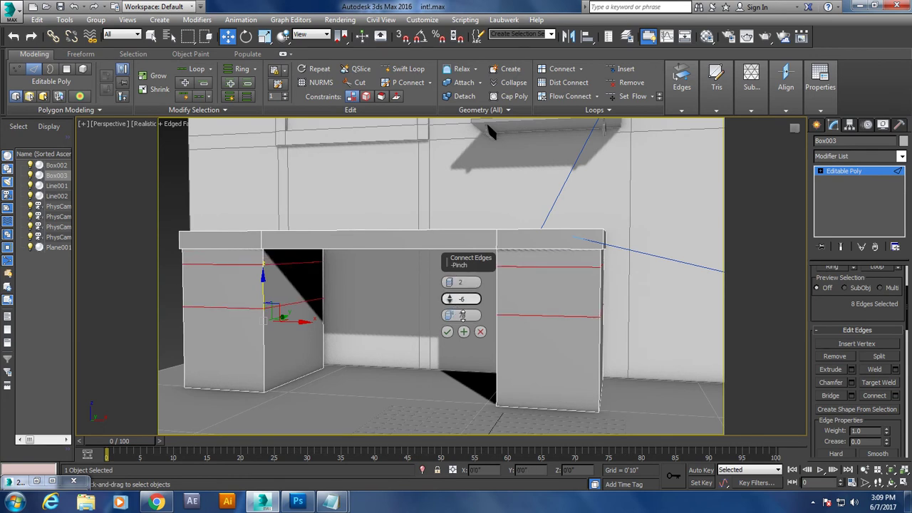
click(447, 332)
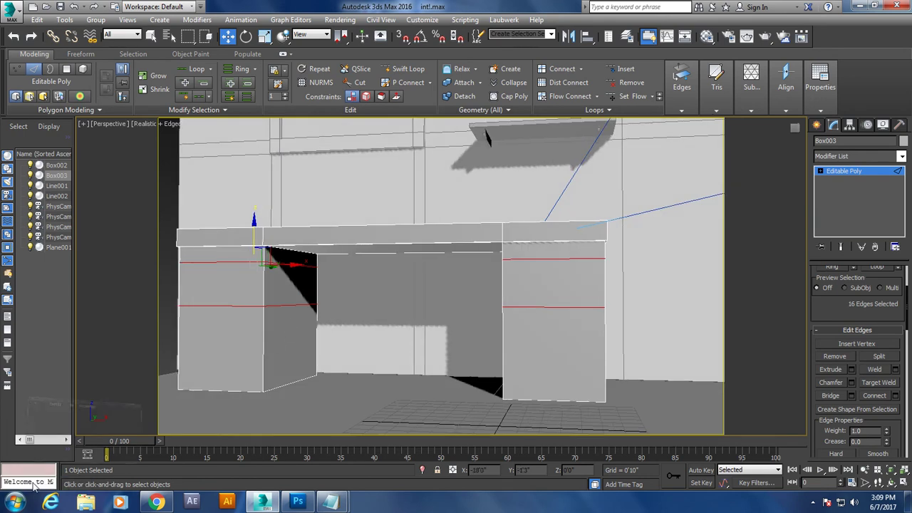
Add a second pair of connecting edges across both pedestals, spread apart and lowered.
click(37, 482)
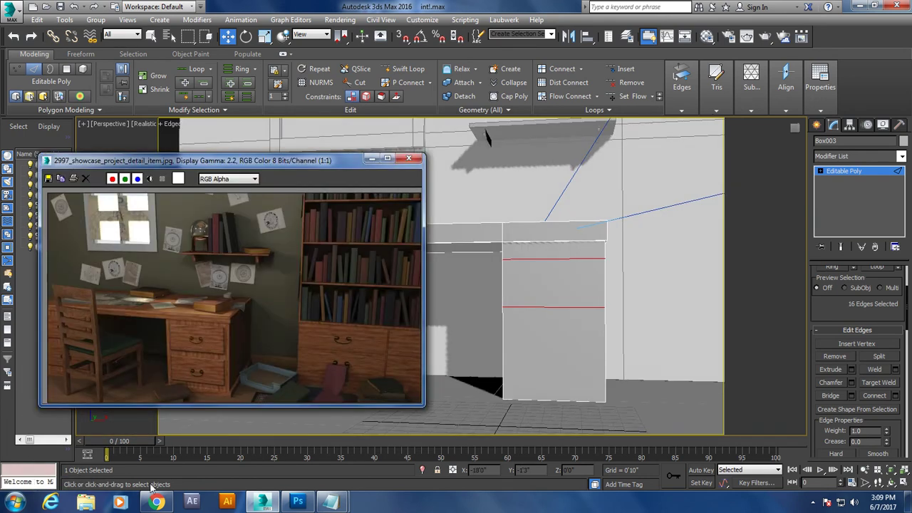
click(372, 160)
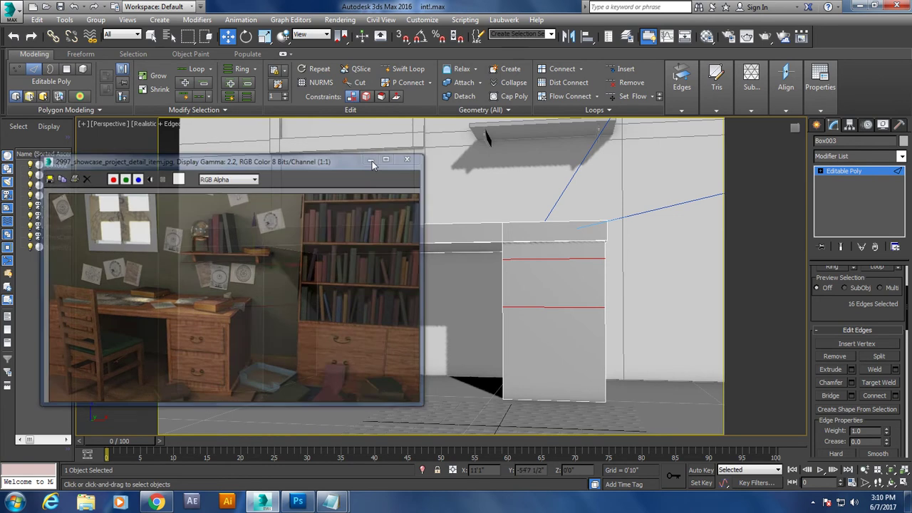
drag(166, 339, 703, 360)
click(896, 397)
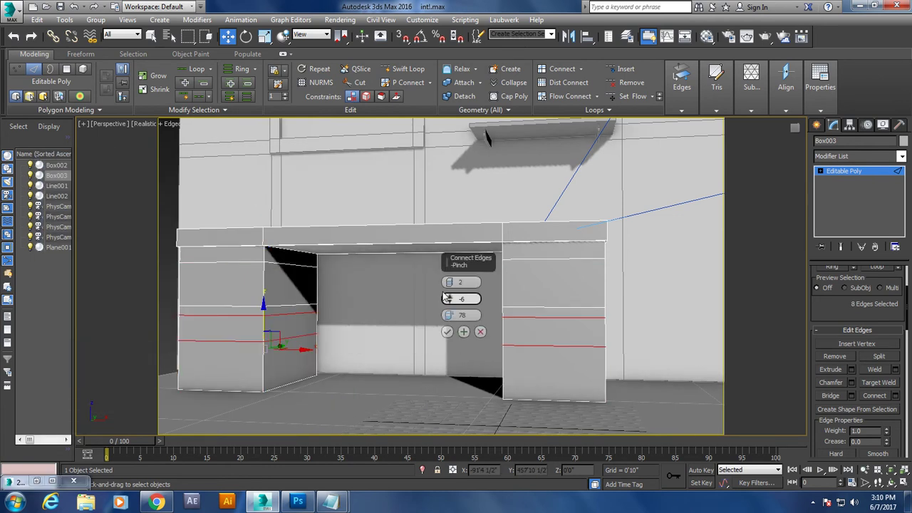
drag(452, 300, 460, 214)
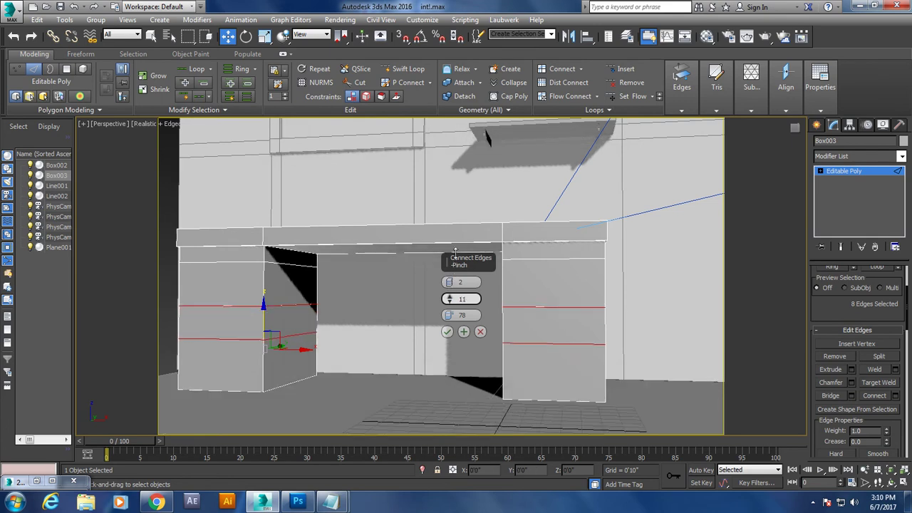
mouse_move(450, 315)
mouse_down()
mouse_move(437, 143)
mouse_move(521, 325)
mouse_up()
mouse_move(467, 316)
mouse_down()
mouse_move(460, 6)
mouse_move(472, 453)
mouse_up()
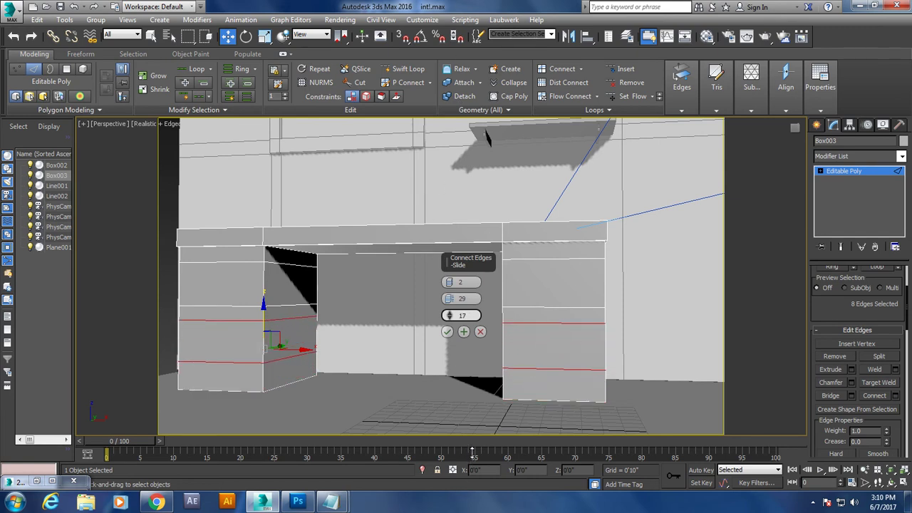
click(446, 332)
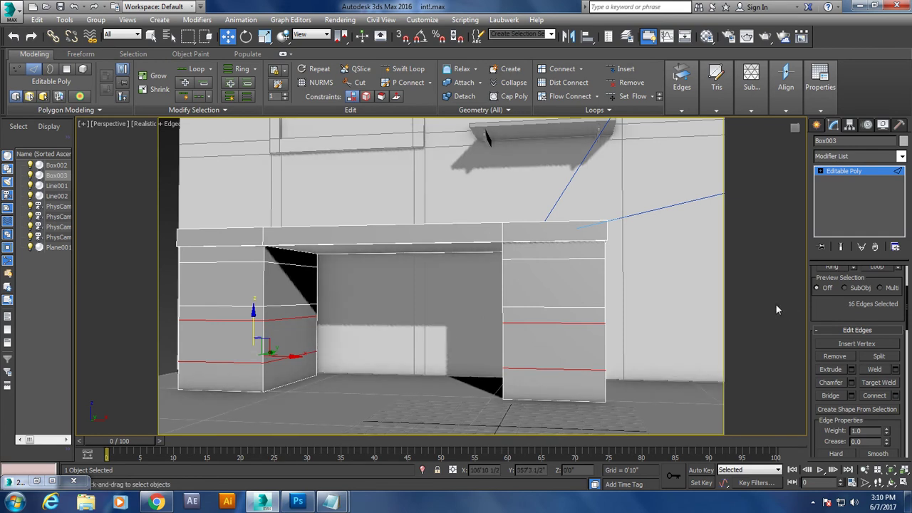
Look through PhysCamera002, then return to the free perspective view.
key(c)
double_click(430, 175)
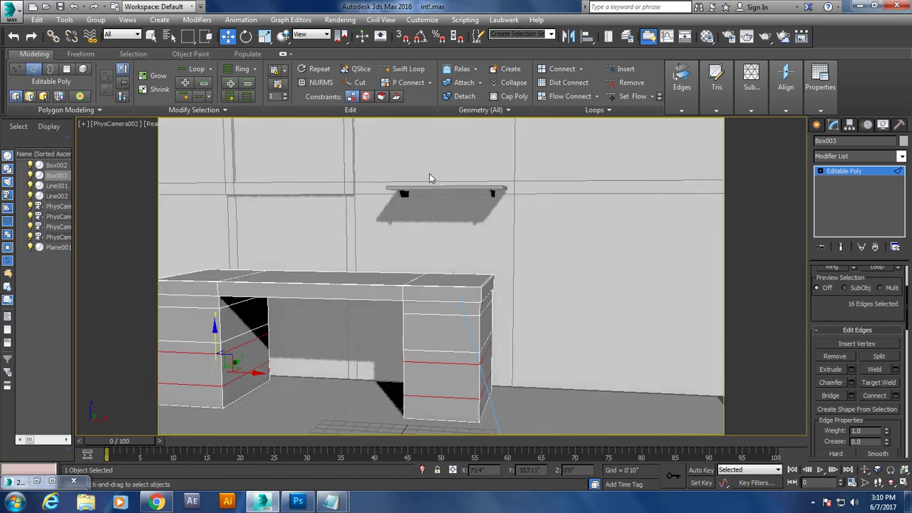
key(p)
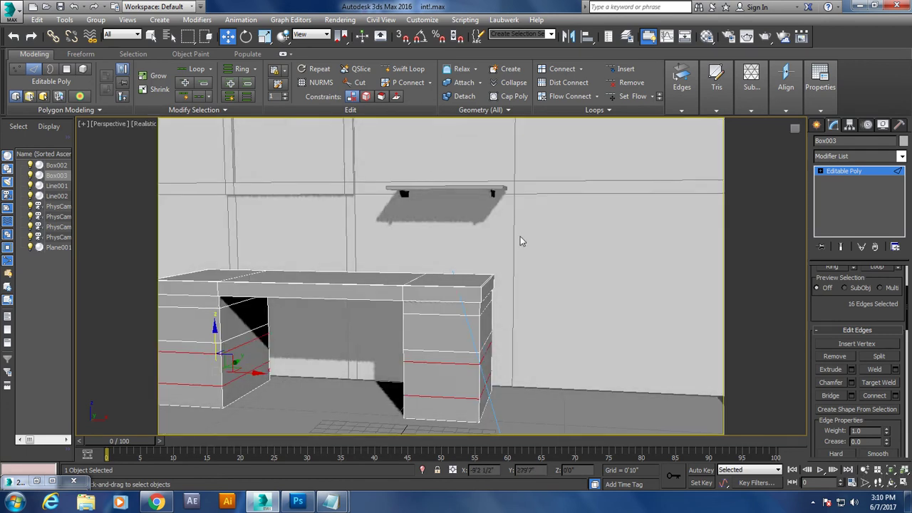
scroll(517, 244, down, 5)
scroll(612, 285, up, 5)
Freeze the current selection and close the window after the test render.
right_click(638, 265)
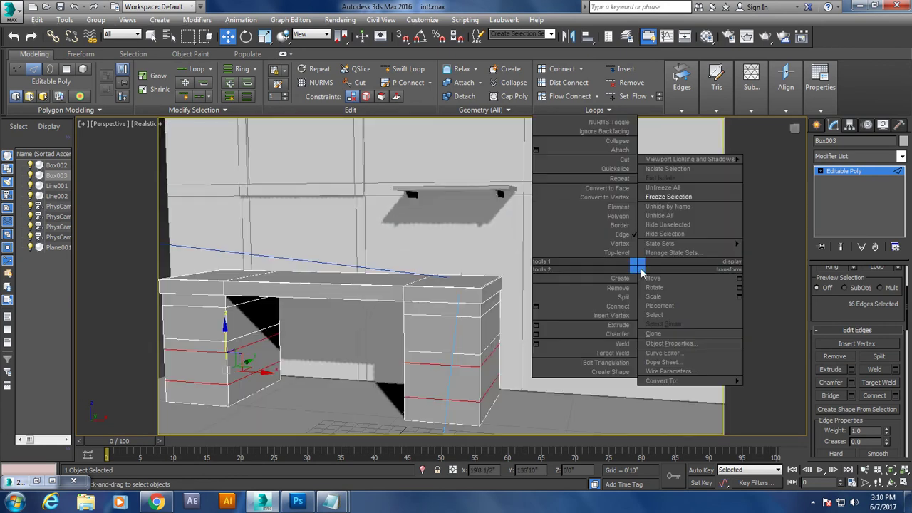
click(653, 196)
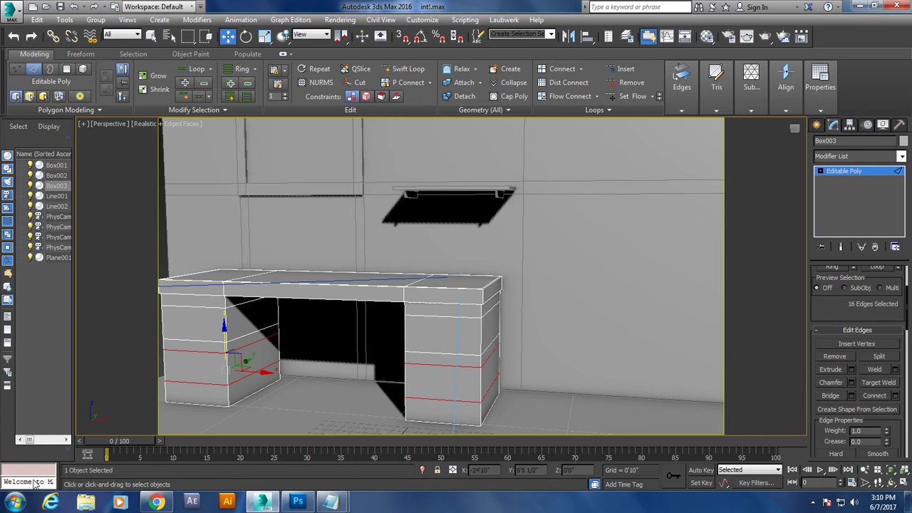
click(408, 157)
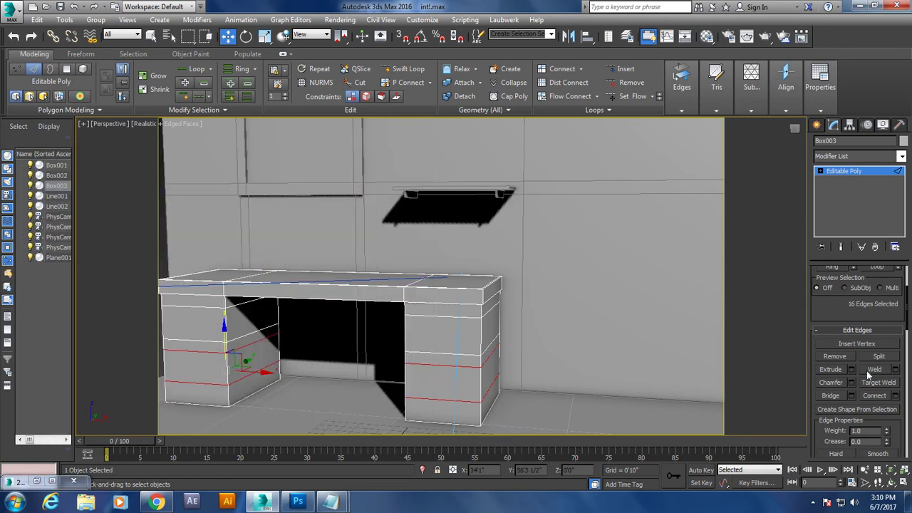
Select the four drawer fronts on both pedestals and inset them by 0'2".
key(4)
click(416, 343)
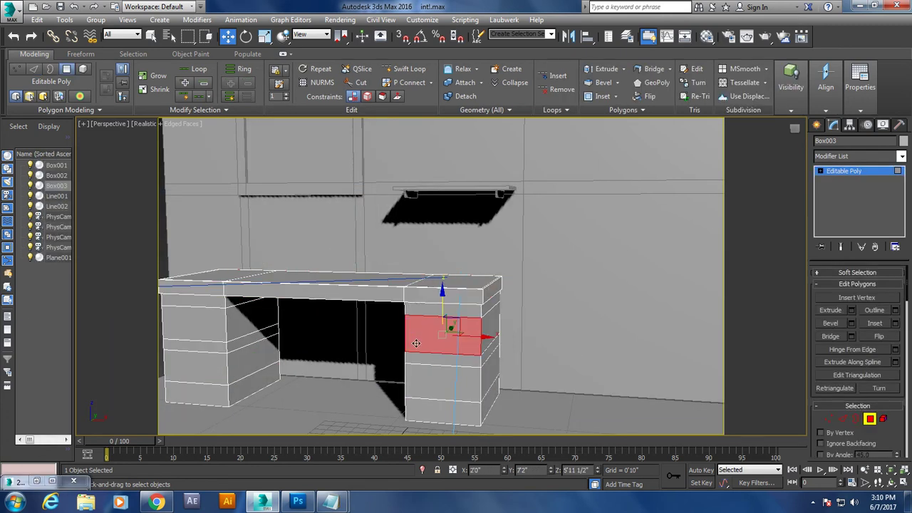
ctrl+click(439, 394)
ctrl+click(223, 332)
ctrl+click(207, 372)
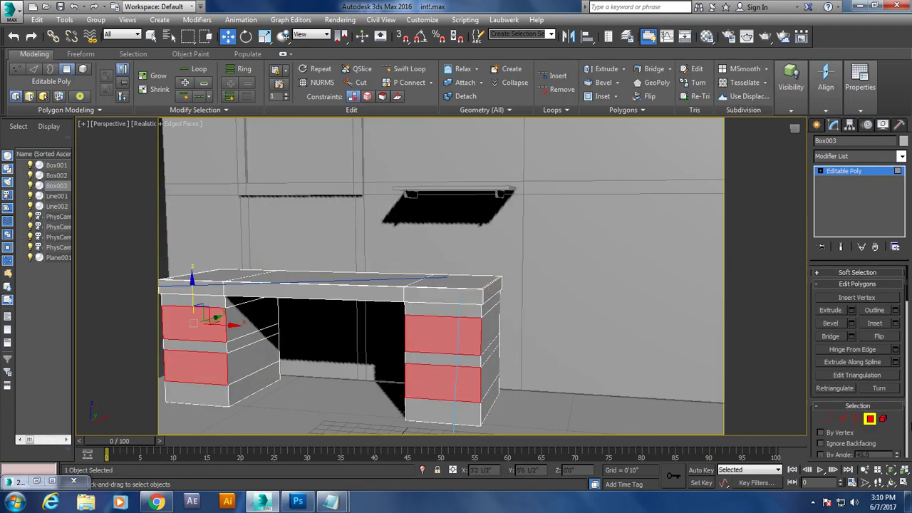
click(895, 324)
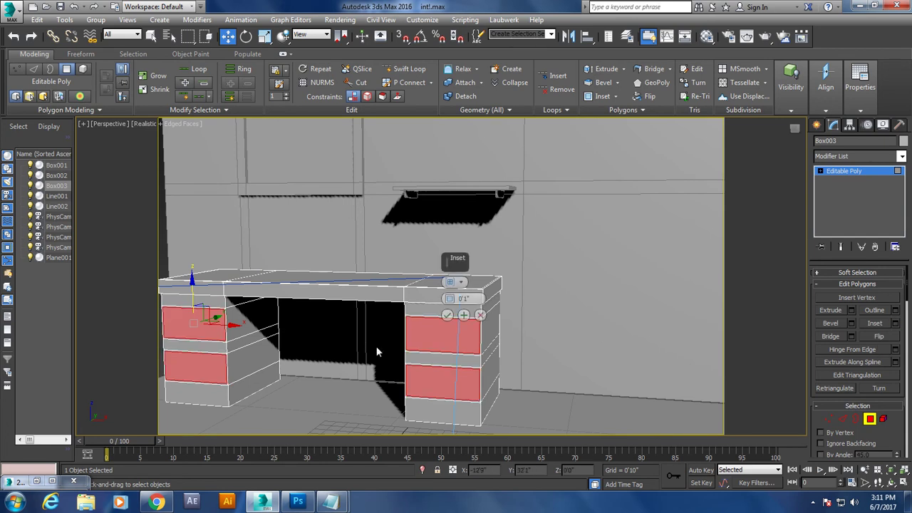
drag(449, 298, 448, 292)
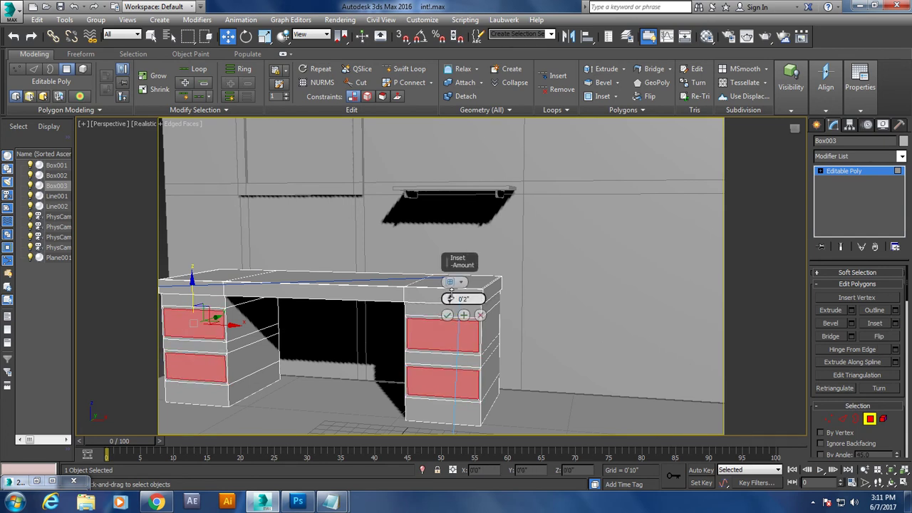
click(448, 314)
Extrude the inset drawer fronts inward by 0'1 1/2" and compare with the reference render.
key(shift+z)
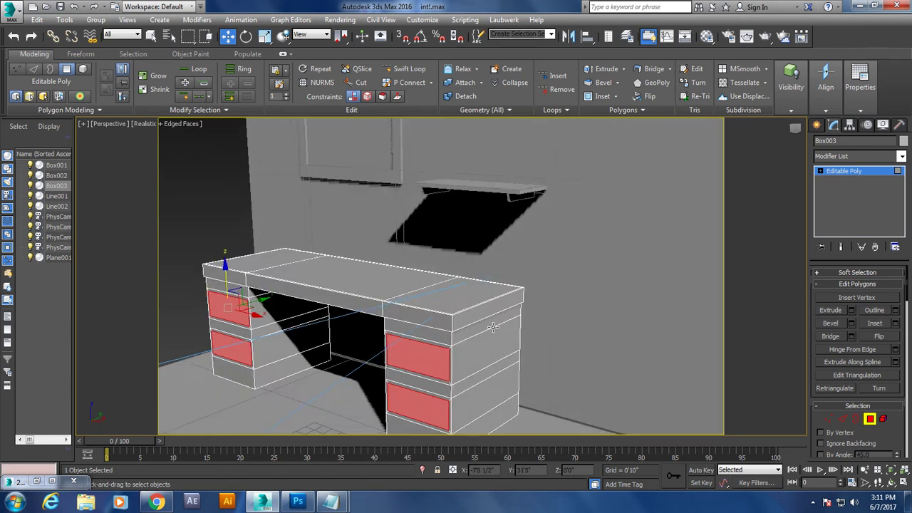
key(shift+z)
key(shift+z)
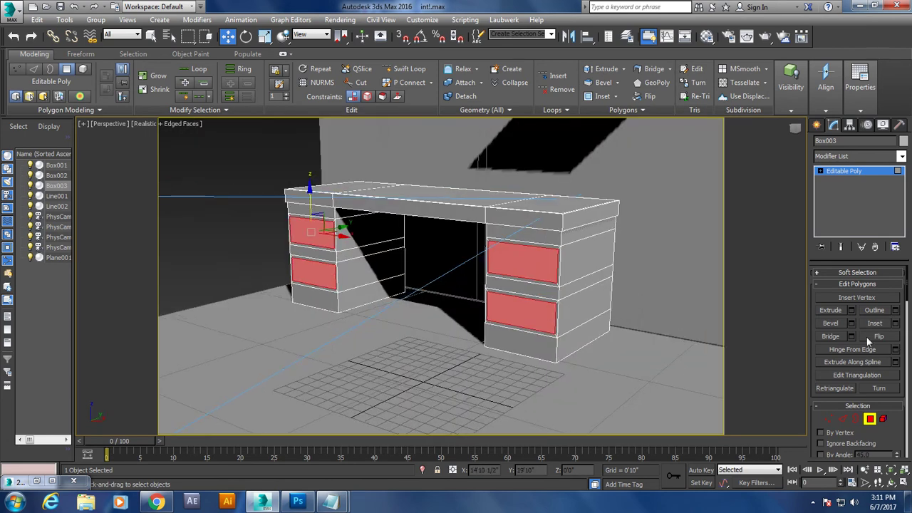
click(852, 310)
key(shift+z)
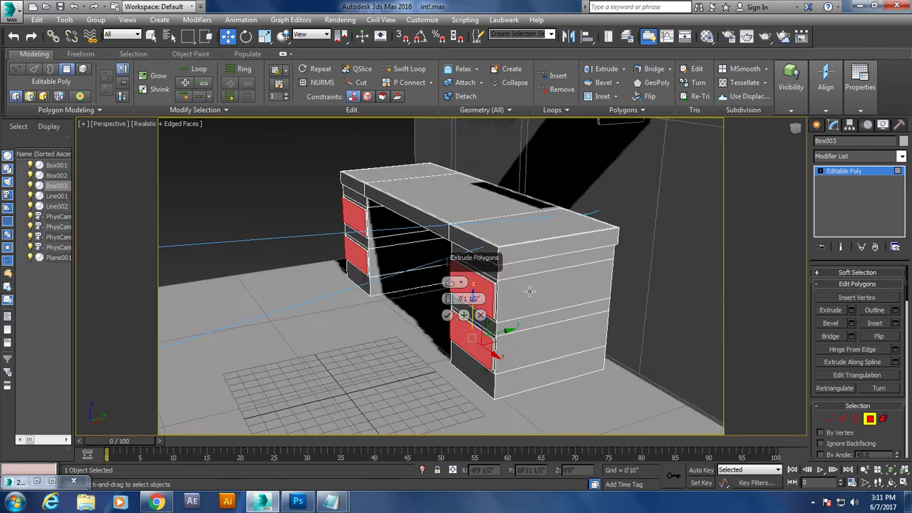
key(shift+z)
key(shift+z)
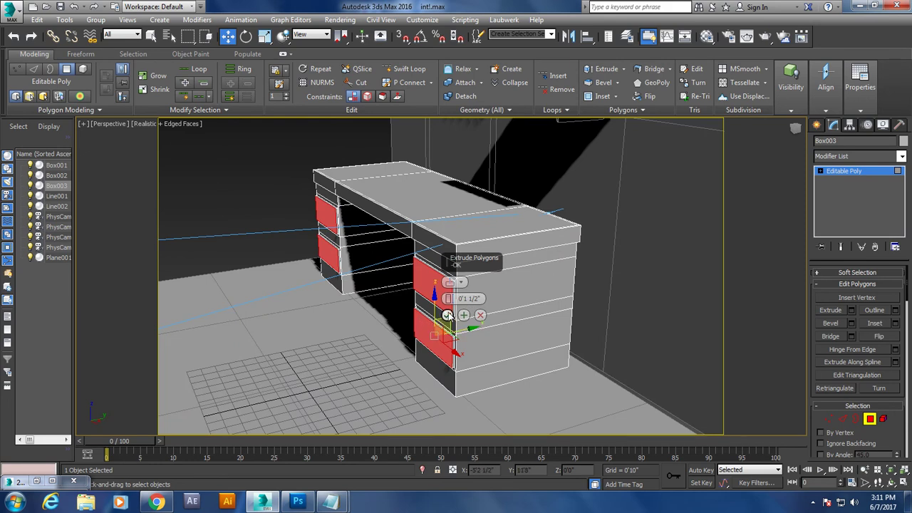
click(447, 314)
click(267, 191)
key(shift+z)
key(shift+z)
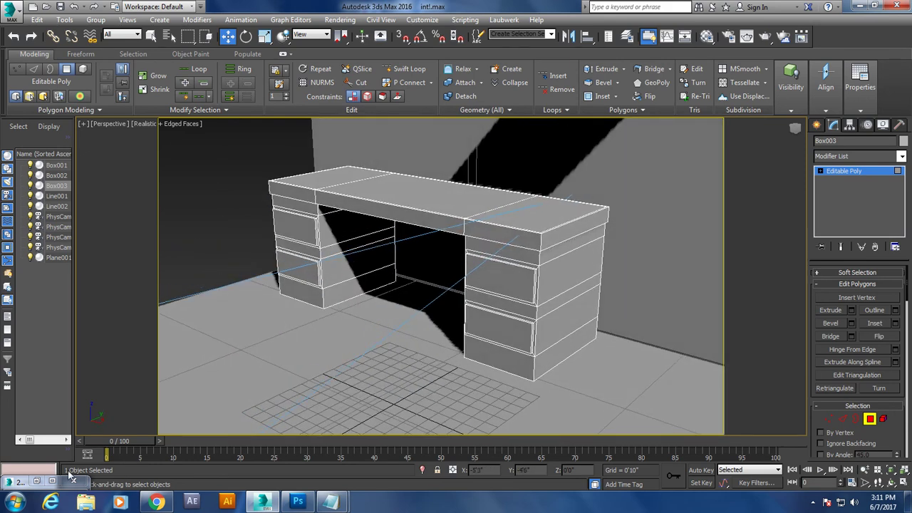
click(44, 481)
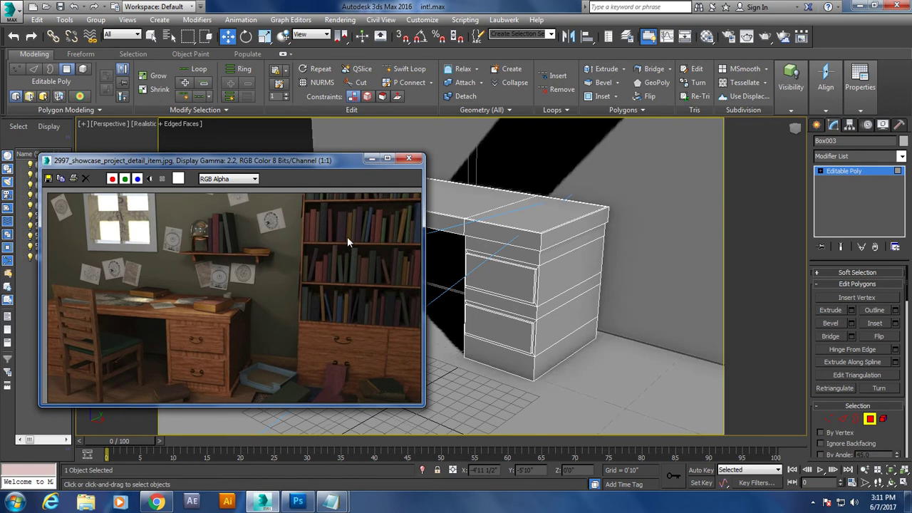
click(370, 161)
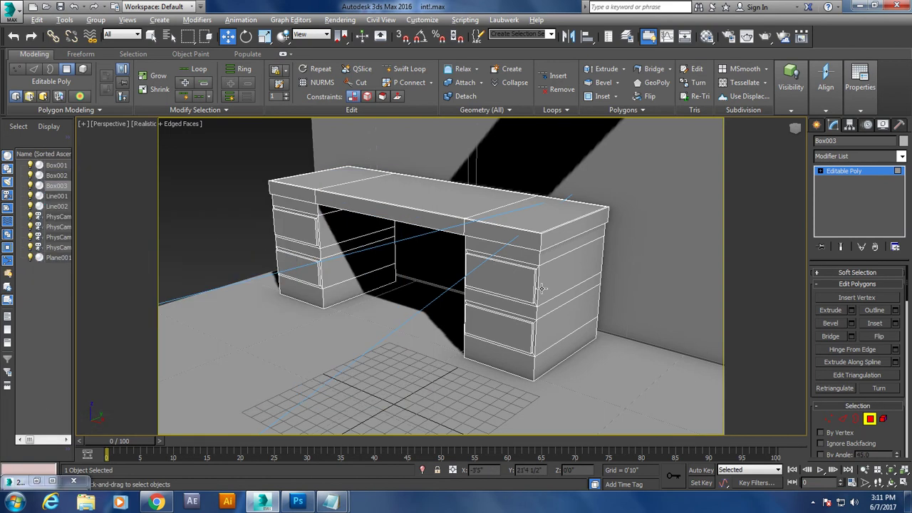
key(shift+z)
key(shift+z)
key(shift+z)
key(shift+z)
Draw an arc shape across the upper right drawer in the Front view.
key(alt+w)
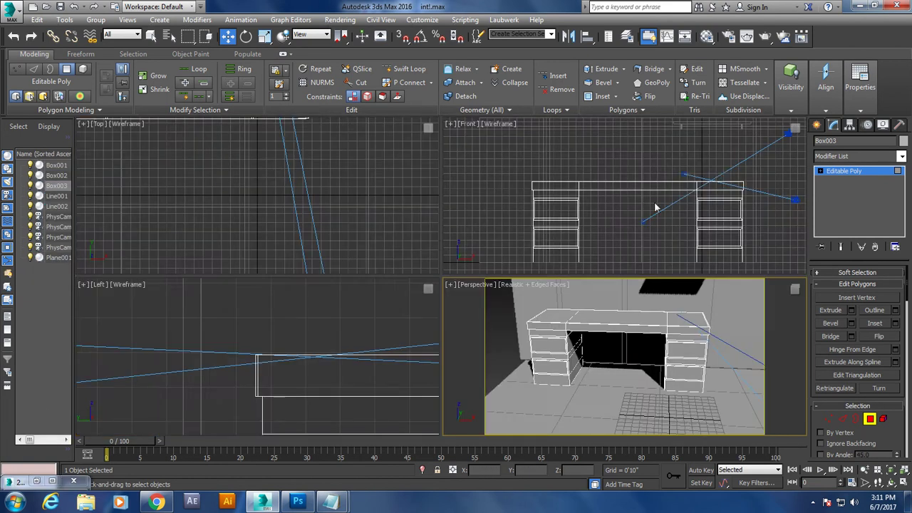
right_click(655, 207)
key(alt+w)
scroll(627, 268, up, 2)
scroll(613, 267, up, 2)
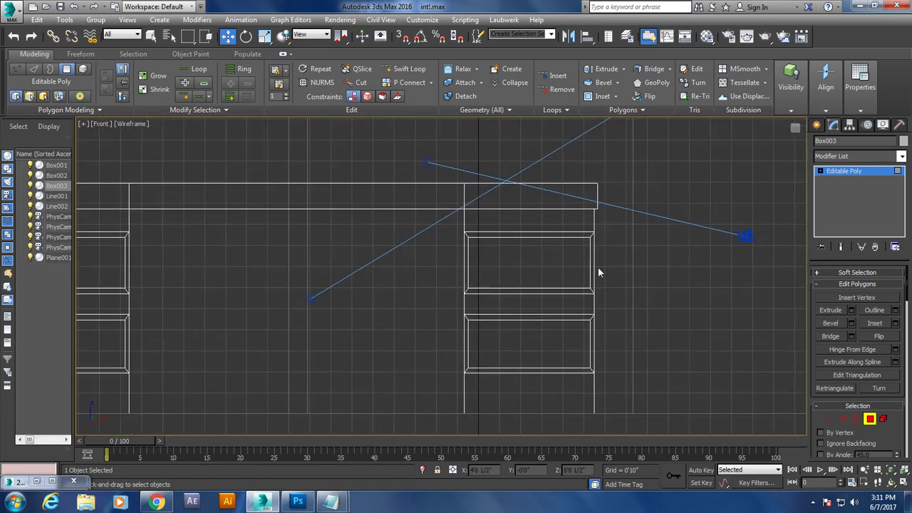
click(818, 126)
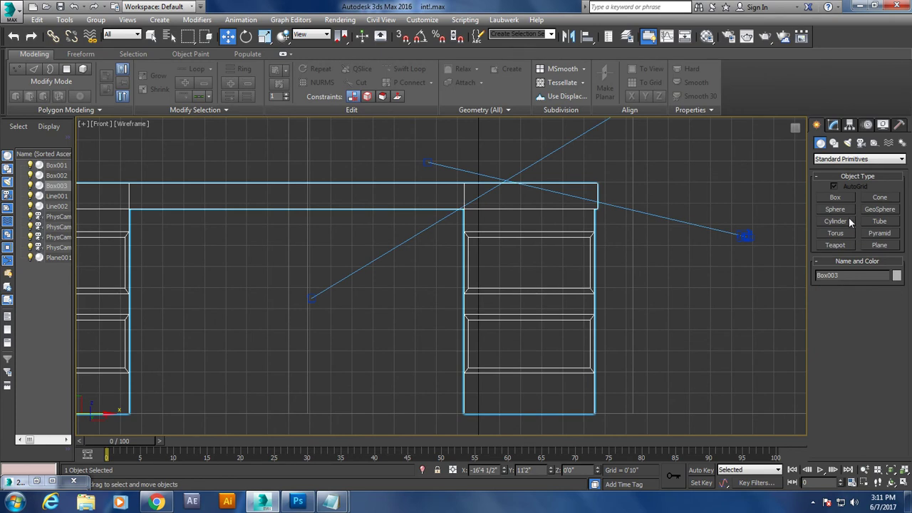
click(835, 143)
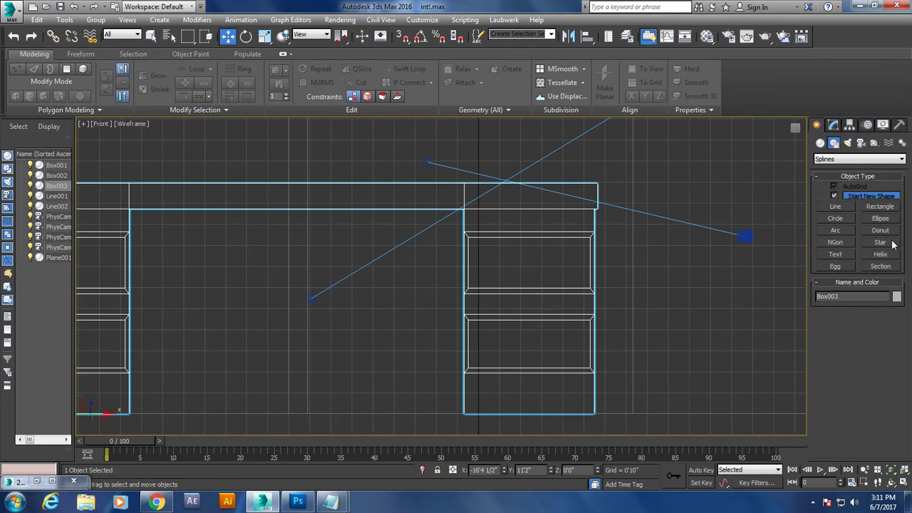
click(841, 232)
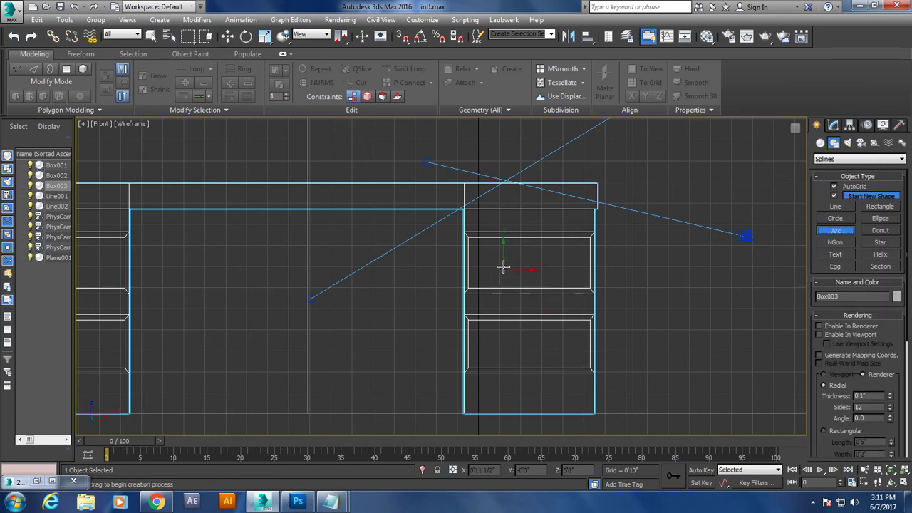
drag(529, 260, 544, 261)
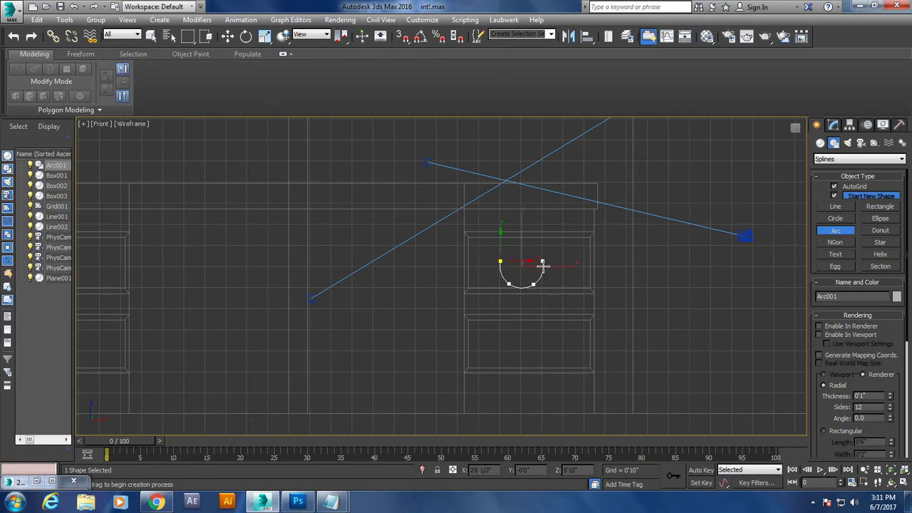
click(543, 265)
Convert the arc to an Editable Spline and pull its end vertices into a flatter U-shape.
scroll(559, 285, up, 2)
key(w)
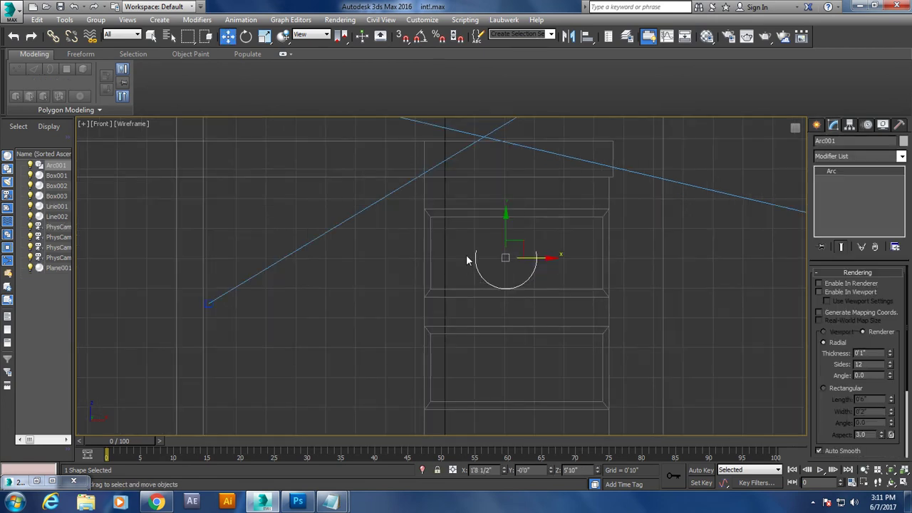
right_click(852, 171)
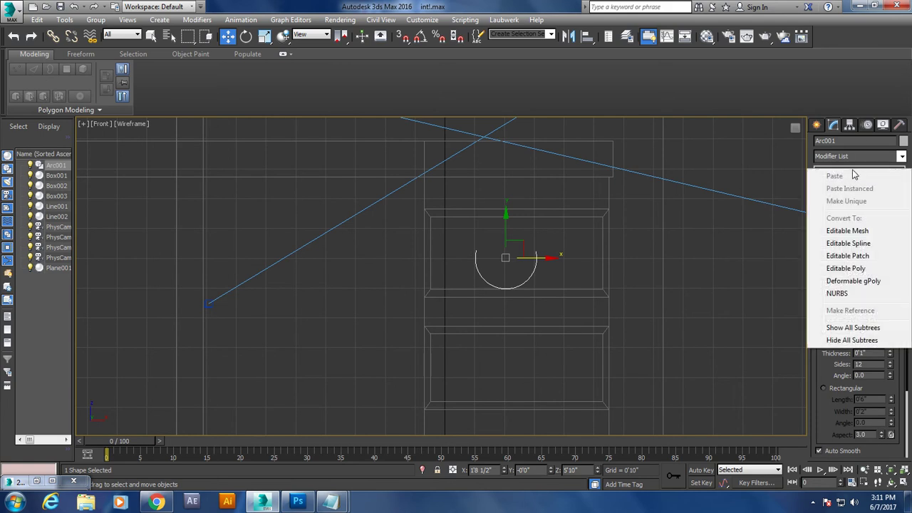
click(848, 243)
mouse_move(456, 232)
mouse_down()
mouse_move(510, 253)
mouse_move(475, 271)
mouse_up()
click(536, 251)
mouse_move(568, 251)
mouse_down()
mouse_move(539, 275)
mouse_move(541, 263)
mouse_up()
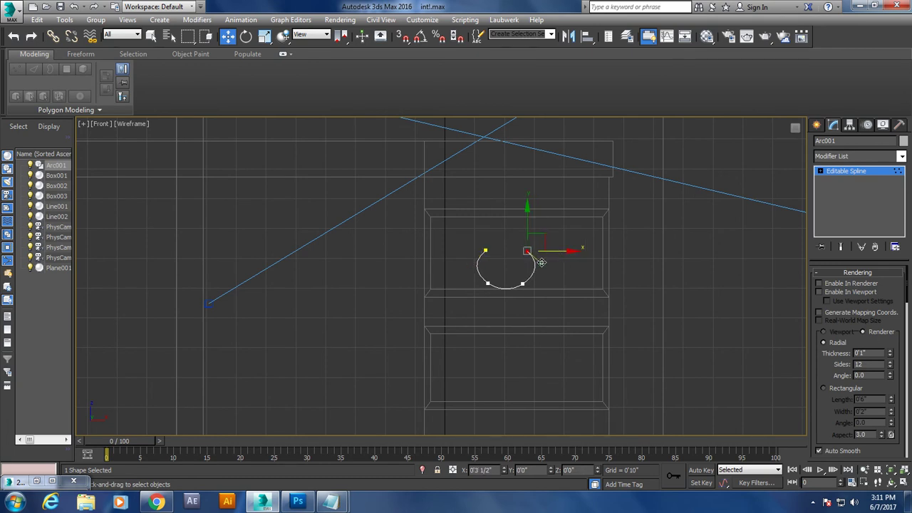
click(37, 481)
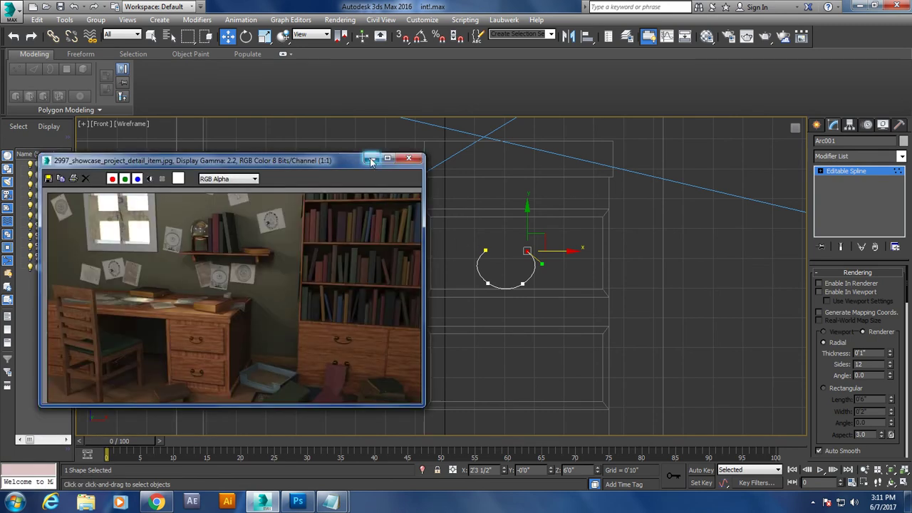
click(371, 159)
click(488, 284)
drag(491, 265, 489, 255)
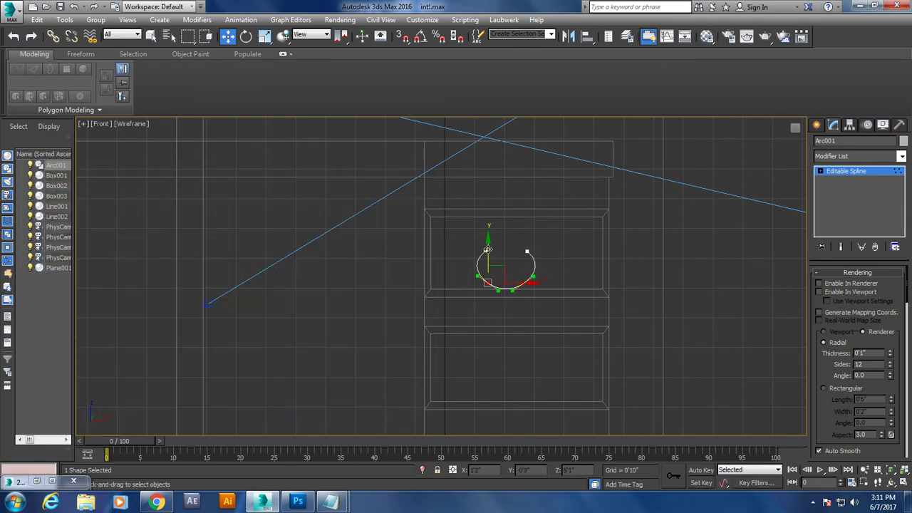
click(500, 292)
Enable In Viewport rendering so the arc shows as a 0'1"-thick tube.
key(alt+w)
mouse_move(682, 363)
alt+middle_down()
mouse_move(696, 363)
mouse_move(643, 315)
alt+middle_up()
key(alt+w)
scroll(633, 330, up, 5)
scroll(678, 336, up, 5)
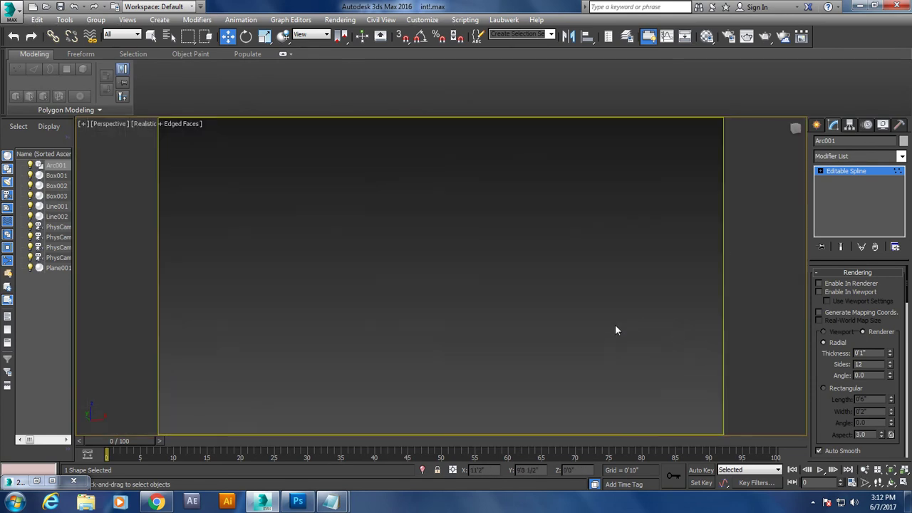
scroll(615, 324, down, 8)
scroll(577, 326, up, 5)
alt+middle_drag(577, 332, 594, 330)
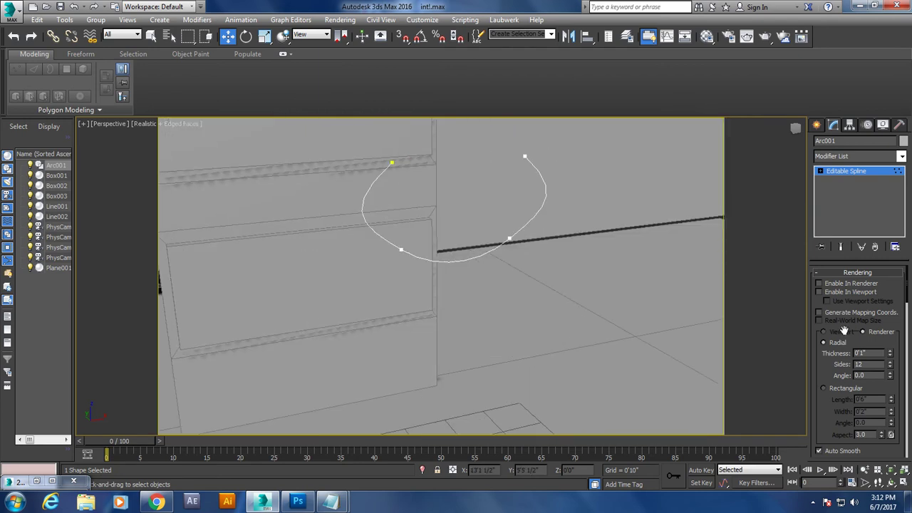
click(819, 292)
scroll(618, 278, down, 5)
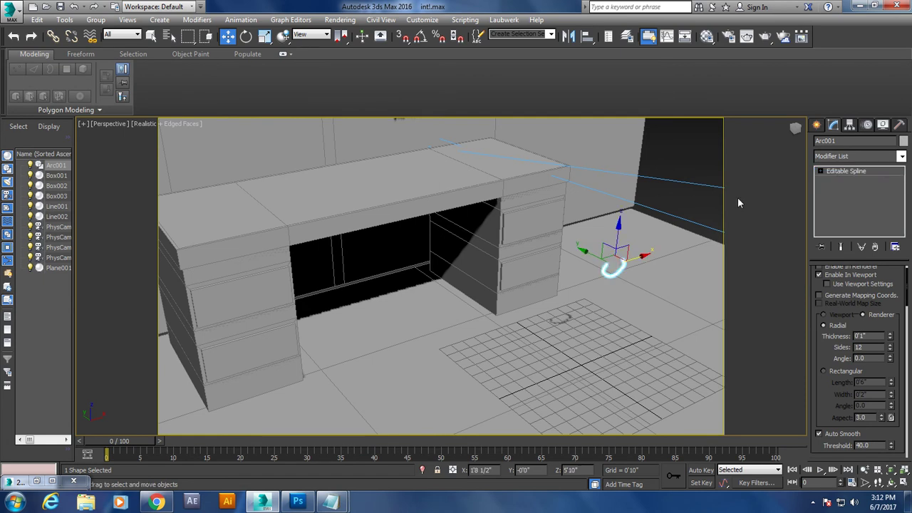
Move the handle up toward the drawer front and check its position in the Left view.
drag(579, 253, 514, 221)
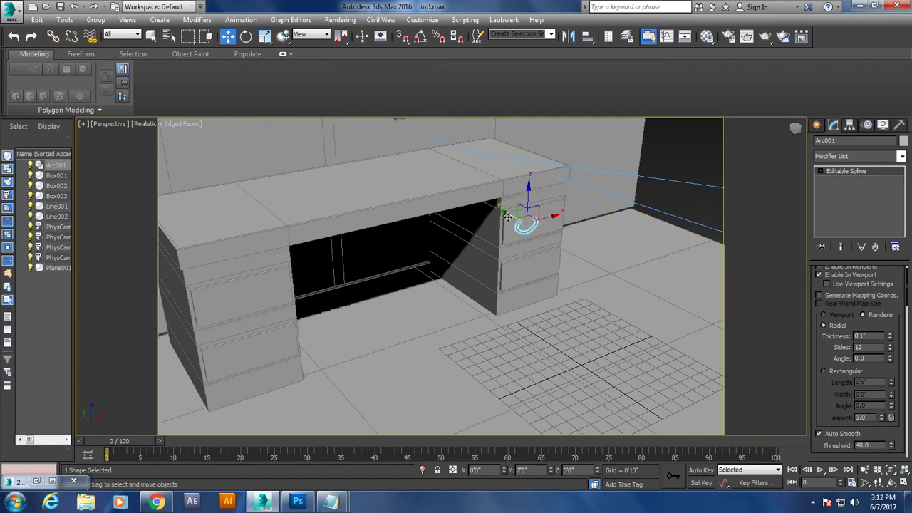
key(z)
scroll(547, 240, down, 5)
scroll(520, 239, up, 1)
key(r)
mouse_move(514, 236)
alt+middle_down()
mouse_move(545, 254)
mouse_move(591, 249)
alt+middle_up()
key(alt+w)
right_click(383, 330)
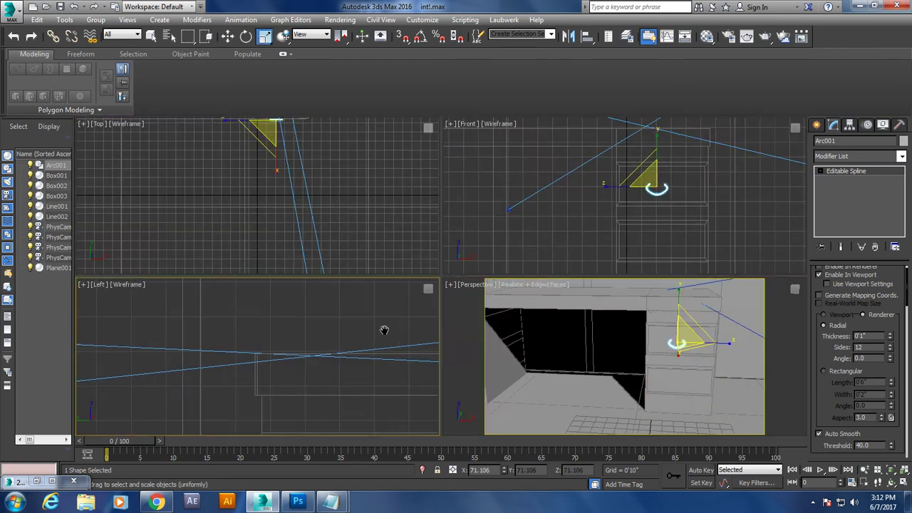
key(z)
right_click(610, 189)
key(alt+w)
middle_drag(591, 248, 601, 237)
Centre the handle on the upper right drawer, raise it slightly, and check it in perspective.
key(w)
drag(529, 254, 541, 253)
drag(502, 214, 505, 209)
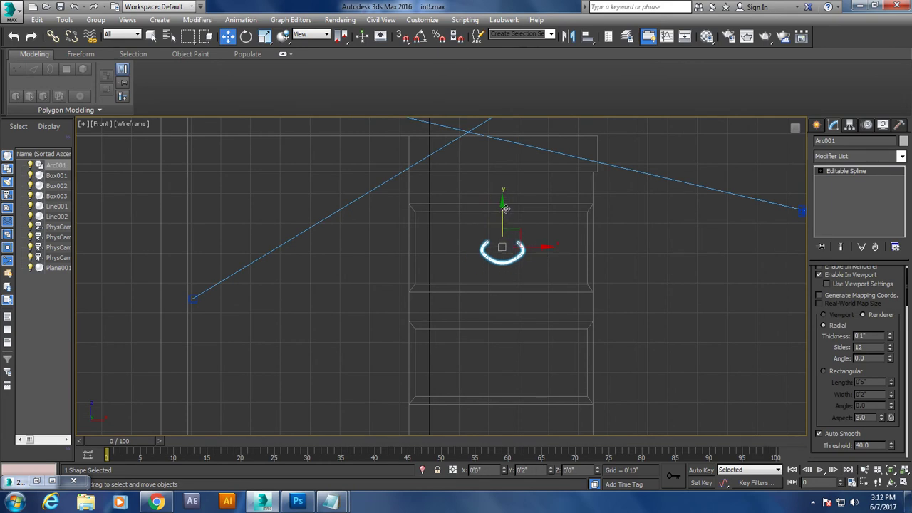
key(alt+w)
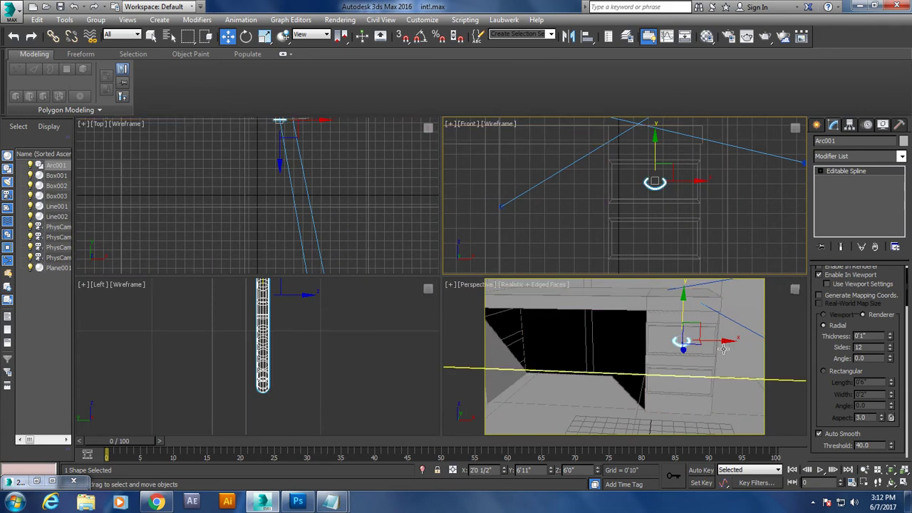
right_click(699, 336)
key(alt+w)
key(z)
scroll(688, 336, down, 1)
scroll(688, 336, down, 5)
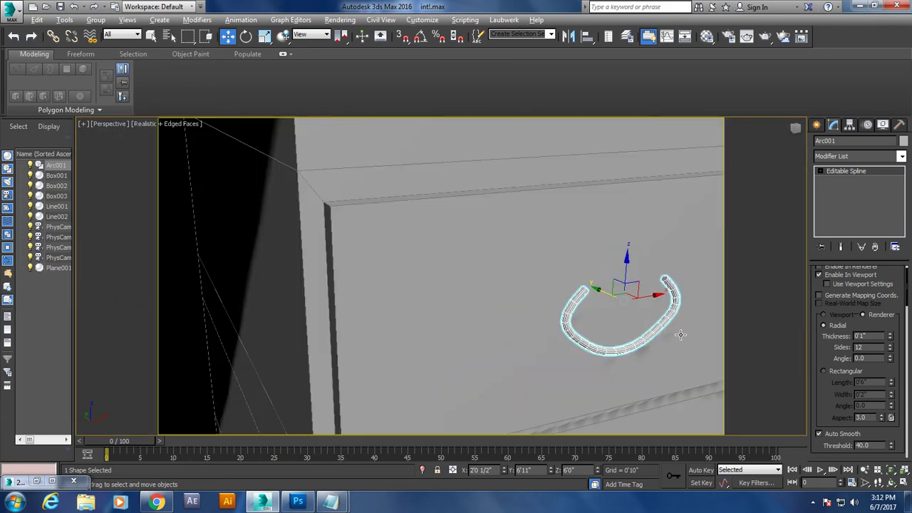
alt+middle_drag(678, 332, 320, 427)
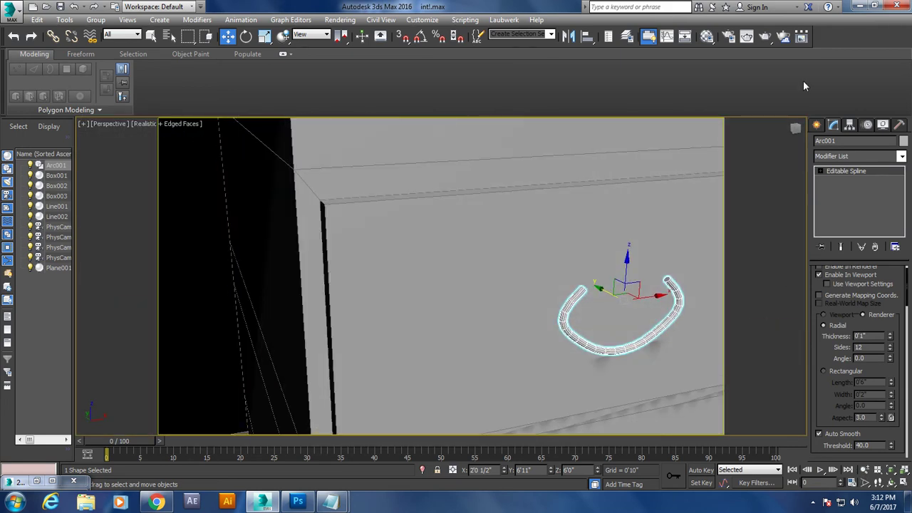
click(817, 125)
Draw a small 0'0 1/2"-radius cylinder cap at one end of the handle arc.
click(820, 143)
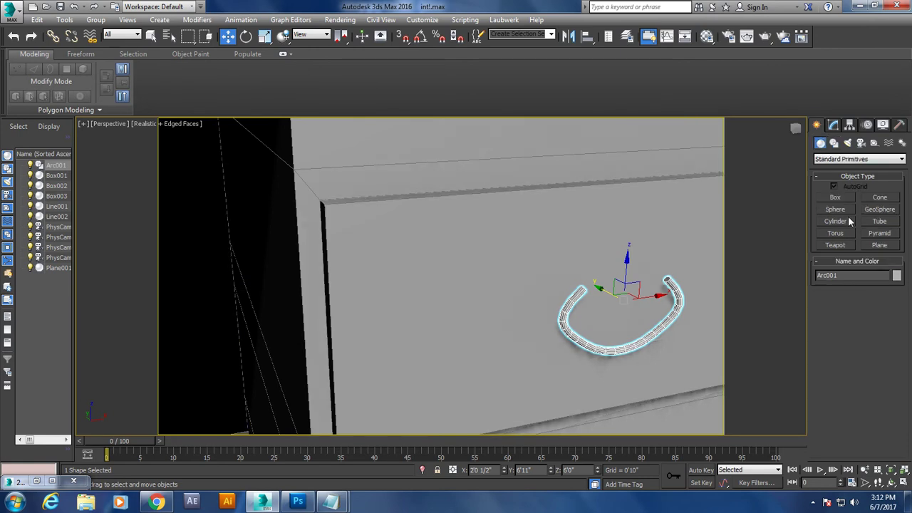
click(835, 220)
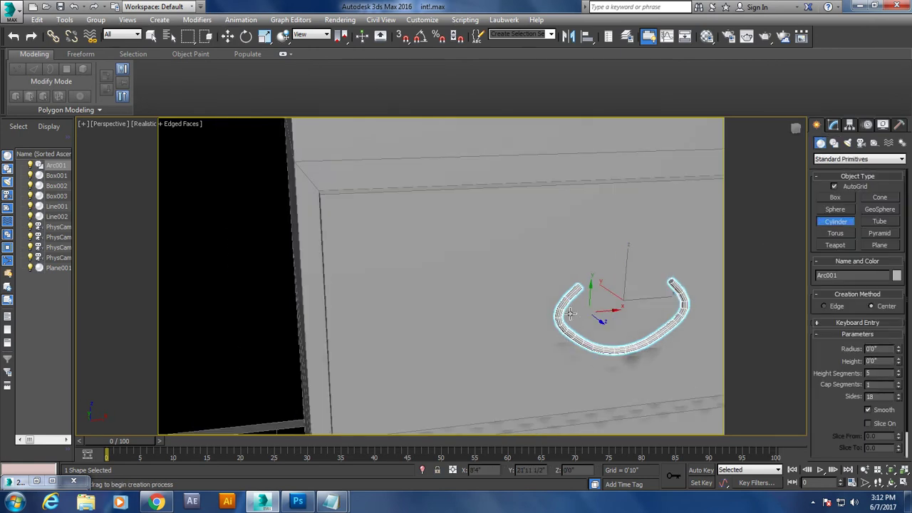
scroll(573, 260, up, 3)
scroll(573, 260, up, 2)
drag(573, 261, 574, 264)
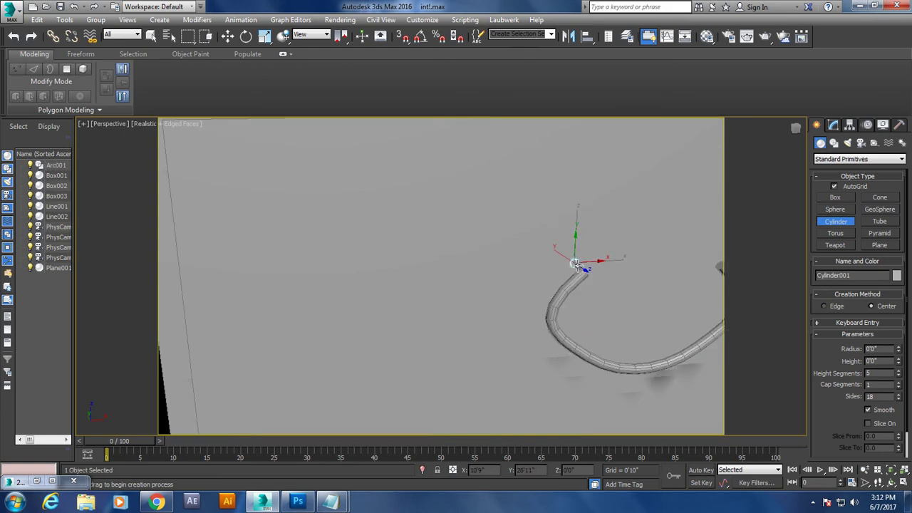
click(563, 266)
key(w)
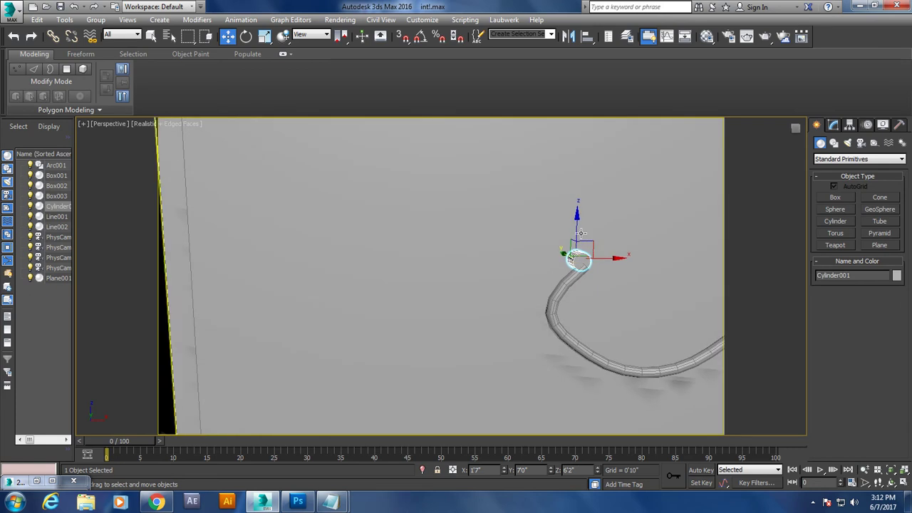
drag(575, 260, 585, 240)
mouse_move(585, 241)
alt+middle_down()
mouse_move(625, 257)
mouse_move(613, 264)
alt+middle_up()
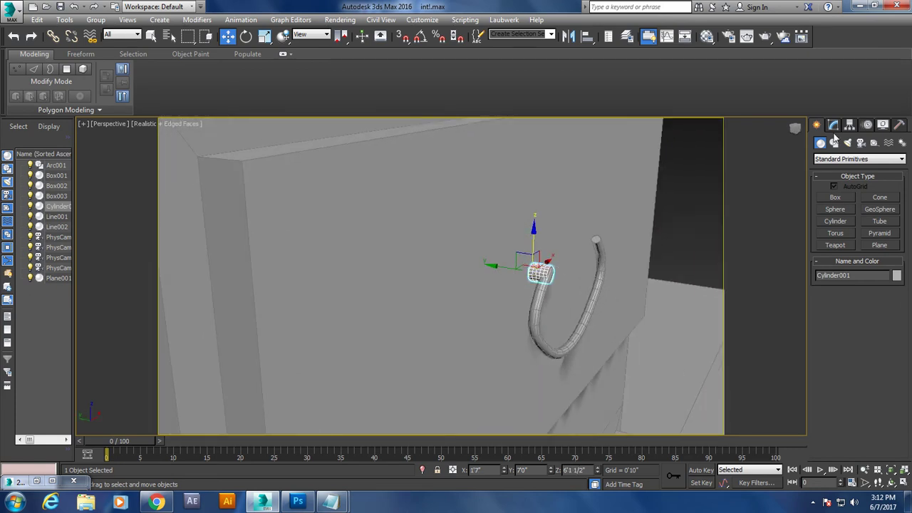
click(833, 125)
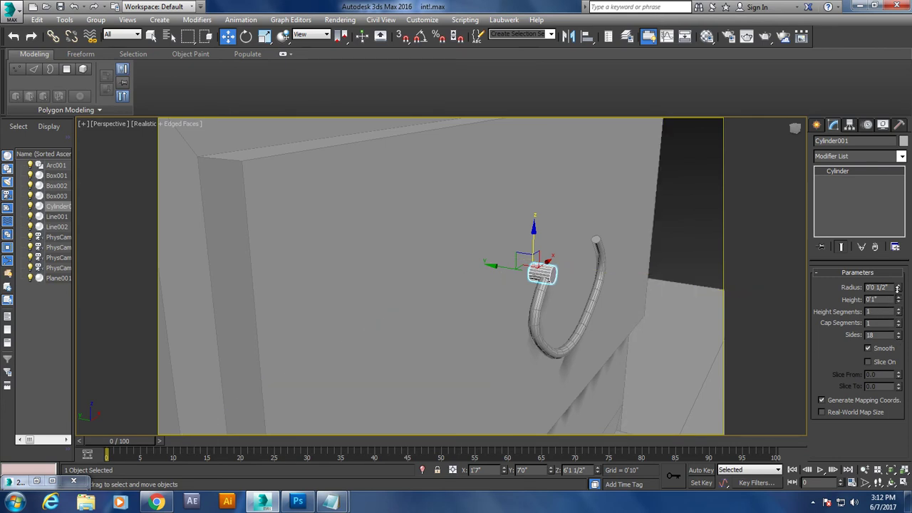
Shift-copy the end cap cylinder to the arc's other end, creating Cylinder002.
alt+middle_drag(578, 289, 544, 275)
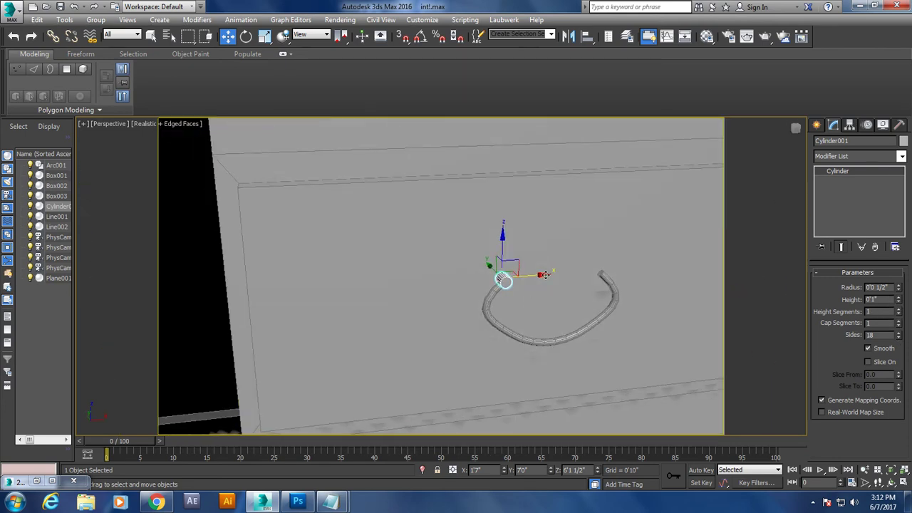
click(627, 271)
mouse_move(632, 271)
shift+mouse_down()
mouse_move(517, 308)
mouse_move(623, 275)
shift+mouse_up()
click(502, 299)
click(503, 278)
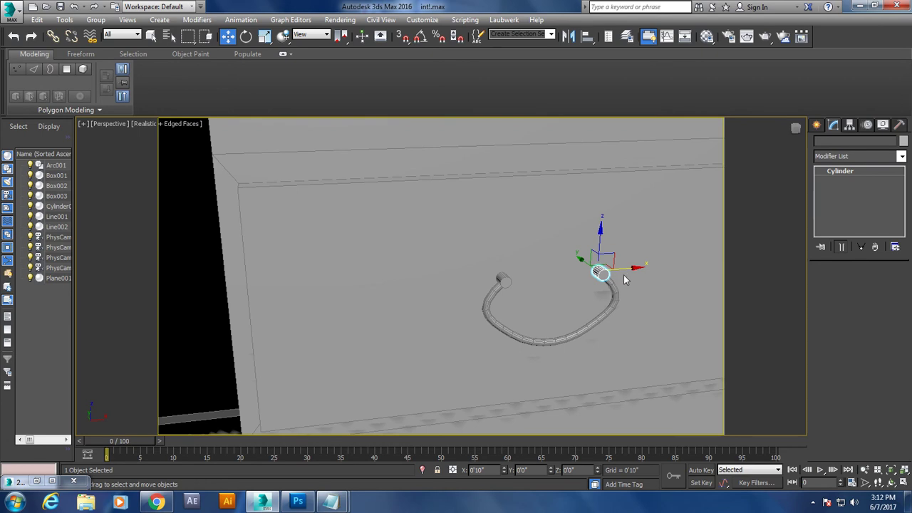
click(452, 298)
mouse_move(452, 297)
alt+middle_down()
mouse_move(541, 296)
mouse_move(560, 308)
alt+middle_up()
scroll(548, 299, down, 3)
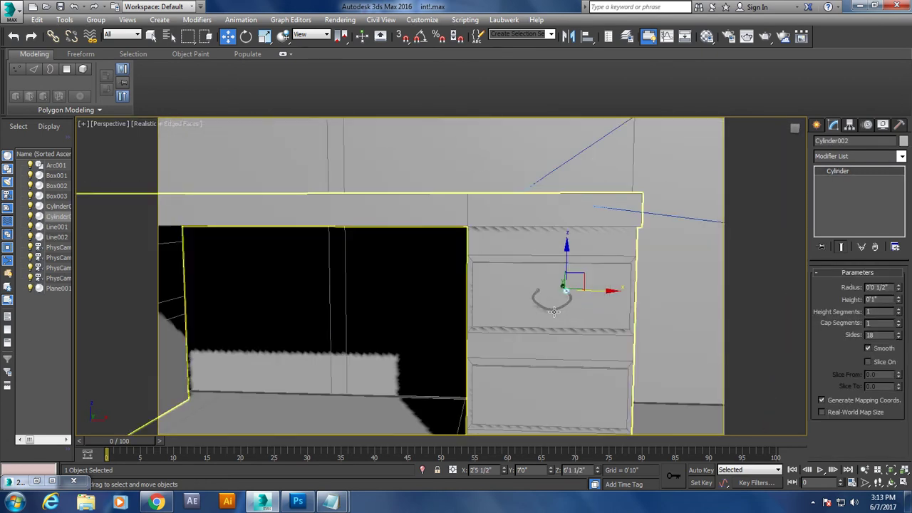
Select the arc with its end caps and Shift-copy it down to the lower right drawer.
click(553, 311)
ctrl+click(538, 288)
click(566, 292)
ctrl+click(565, 290)
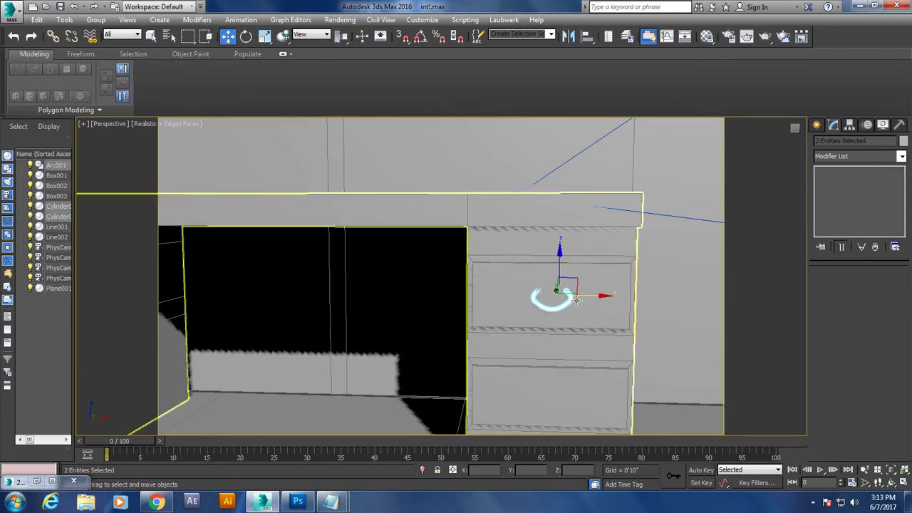
drag(559, 265, 587, 367)
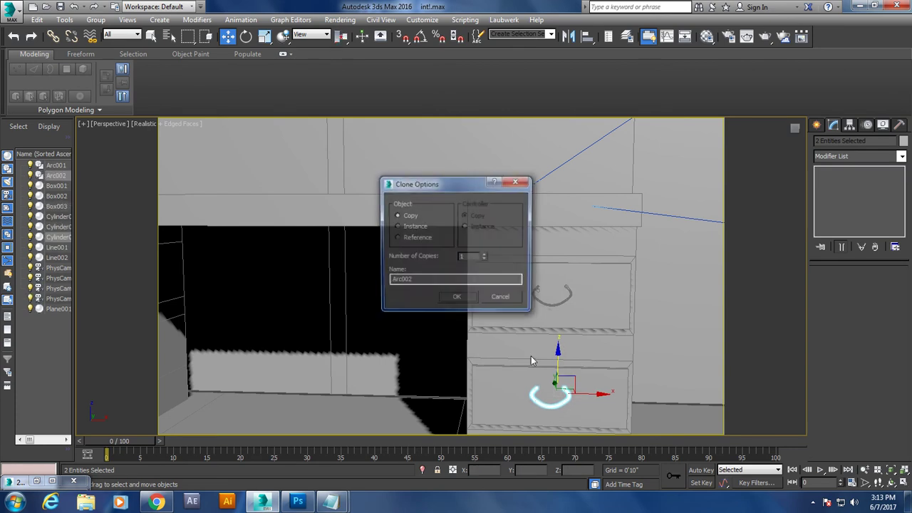
click(460, 299)
scroll(597, 292, down, 3)
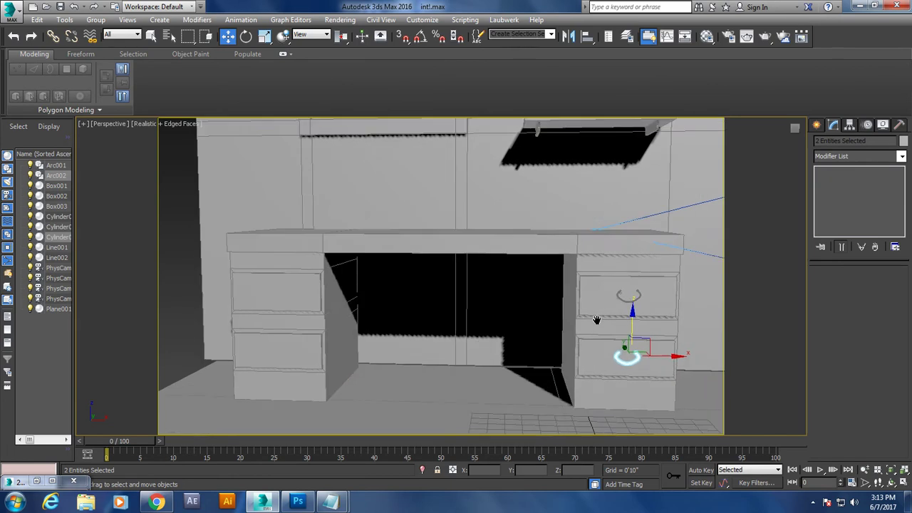
scroll(613, 300, up, 1)
scroll(595, 319, up, 3)
Undo, reselect the arc with both caps, and copy the handle onto the lower right drawer again.
ctrl+click(570, 312)
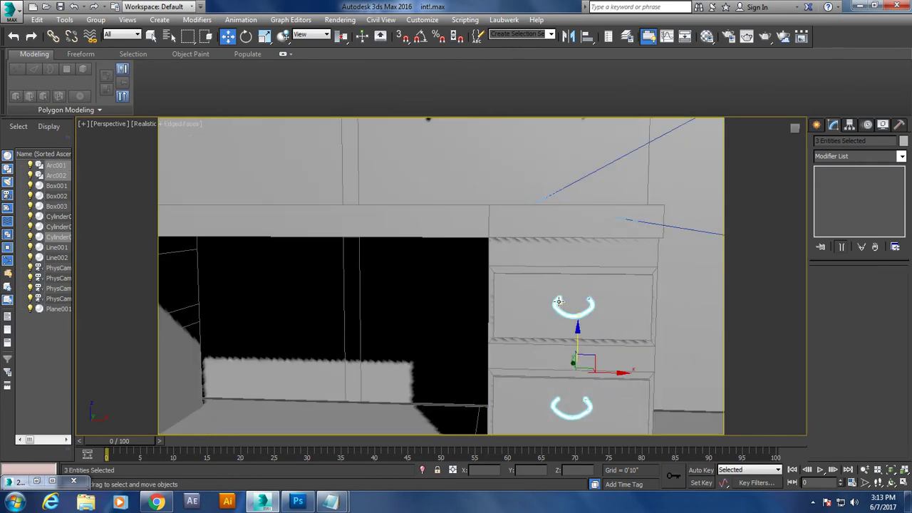
ctrl+click(588, 300)
scroll(581, 314, up, 2)
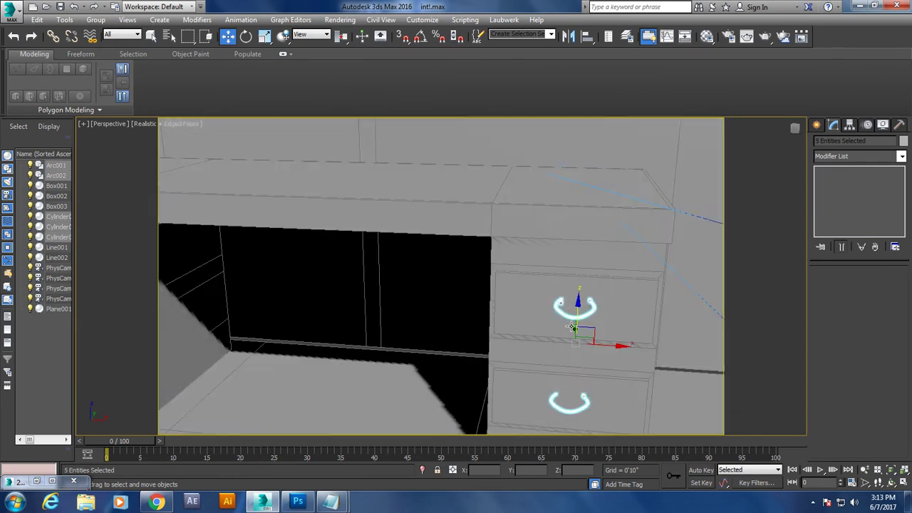
scroll(575, 325, up, 3)
scroll(574, 324, up, 1)
scroll(577, 325, down, 1)
scroll(584, 306, down, 2)
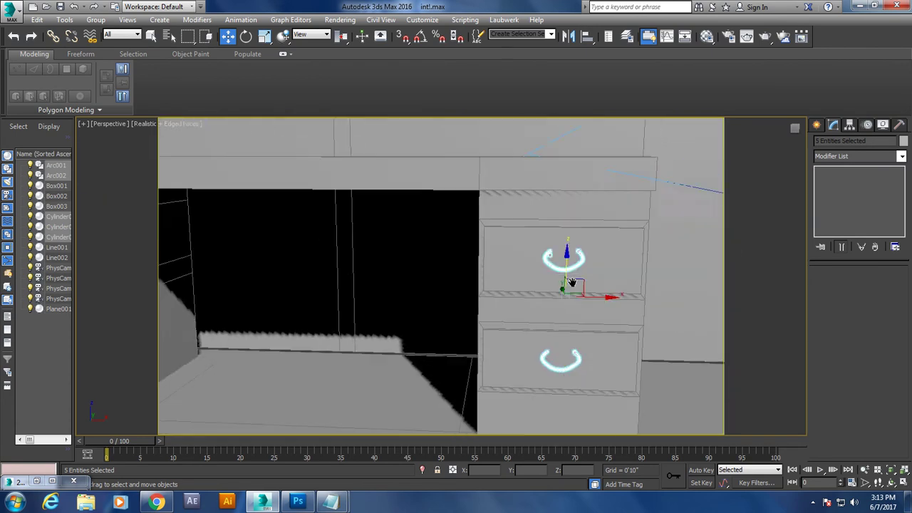
scroll(581, 299, up, 3)
scroll(558, 285, down, 2)
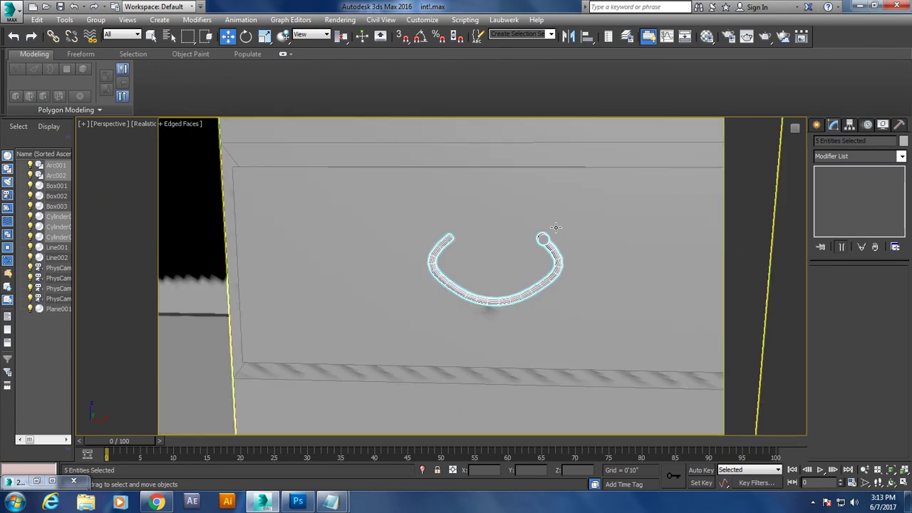
key(ctrl+z)
scroll(570, 356, down, 2)
scroll(563, 342, down, 2)
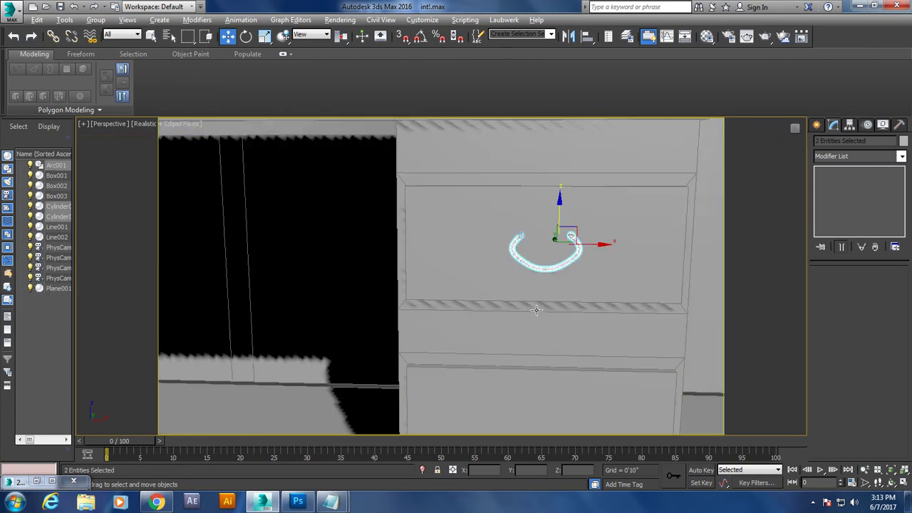
scroll(542, 335, up, 4)
scroll(529, 323, down, 3)
mouse_move(545, 377)
alt+middle_down()
mouse_move(527, 348)
mouse_move(539, 332)
mouse_move(525, 330)
mouse_move(535, 299)
mouse_move(512, 265)
mouse_move(508, 235)
alt+middle_up()
click(387, 279)
scroll(549, 343, up, 3)
ctrl+click(550, 343)
ctrl+click(559, 328)
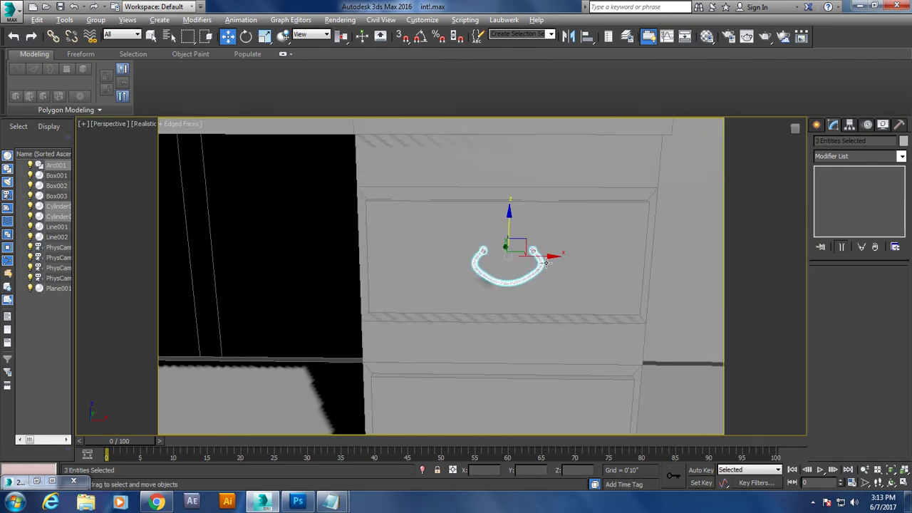
drag(508, 226, 535, 306)
scroll(513, 243, down, 4)
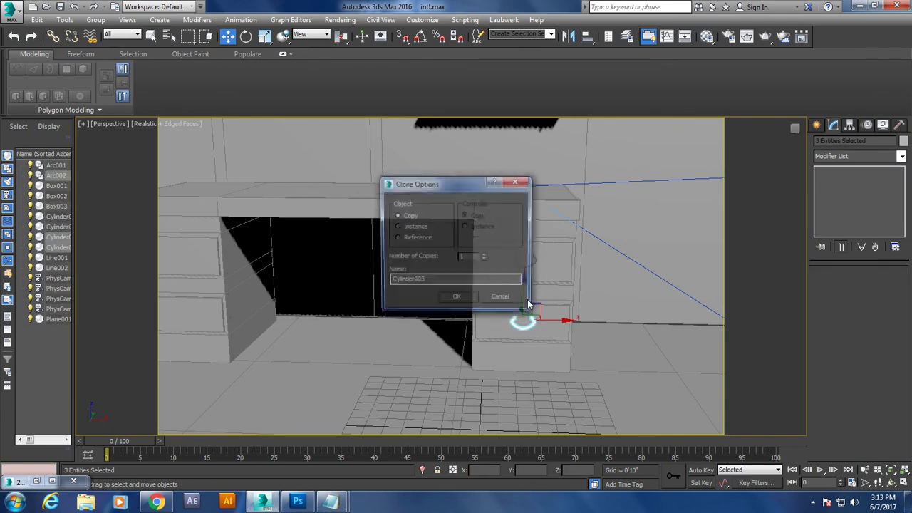
click(456, 298)
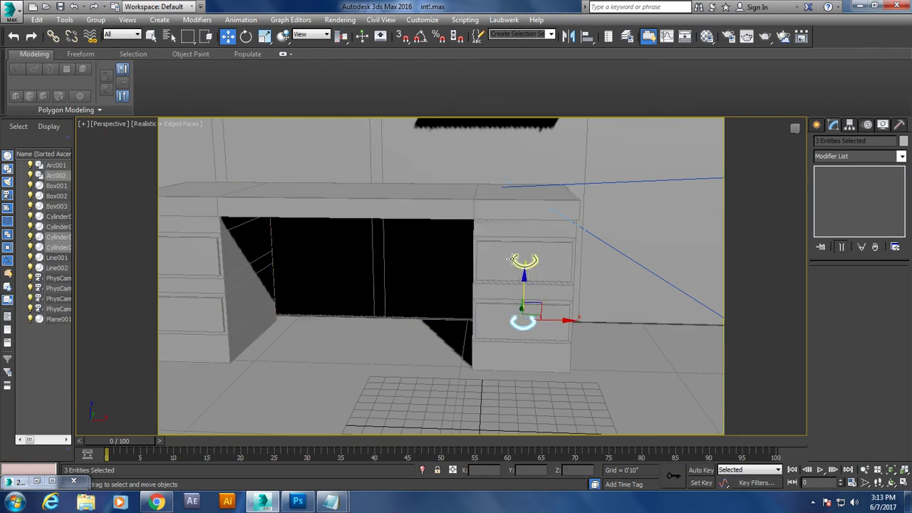
Select both right-side handles and Shift-copy them onto the two left-pedestal drawers.
scroll(512, 259, down, 3)
scroll(656, 225, down, 2)
scroll(571, 287, up, 1)
scroll(571, 287, up, 5)
scroll(525, 291, down, 1)
scroll(539, 299, up, 2)
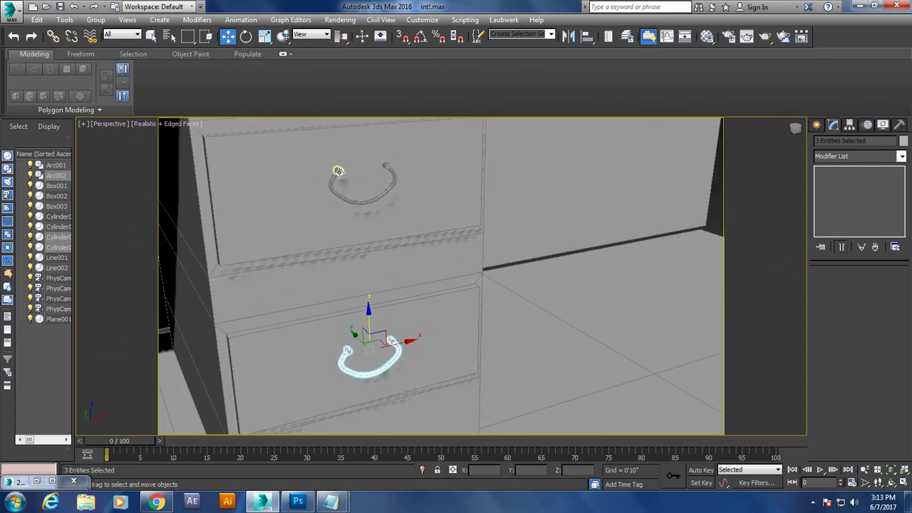
ctrl+click(340, 171)
ctrl+click(346, 199)
ctrl+click(409, 186)
scroll(456, 214, down, 4)
scroll(499, 228, up, 1)
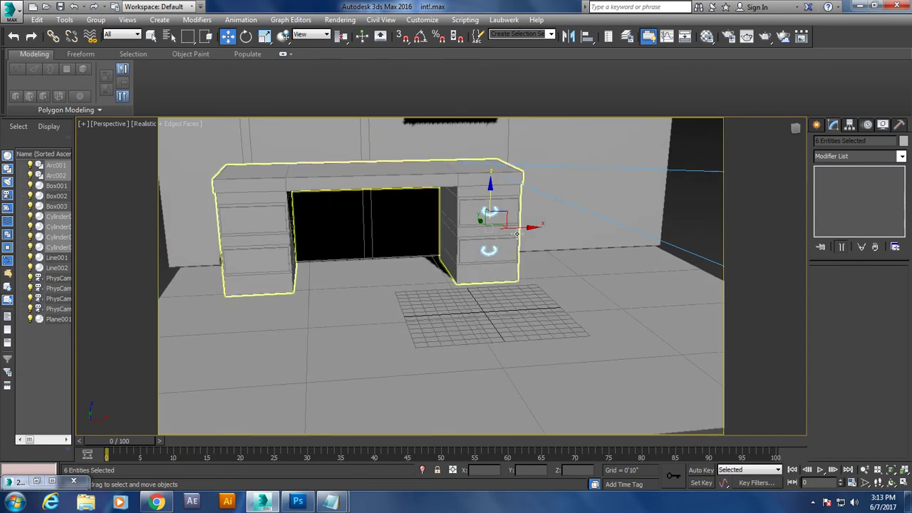
drag(516, 233, 294, 252)
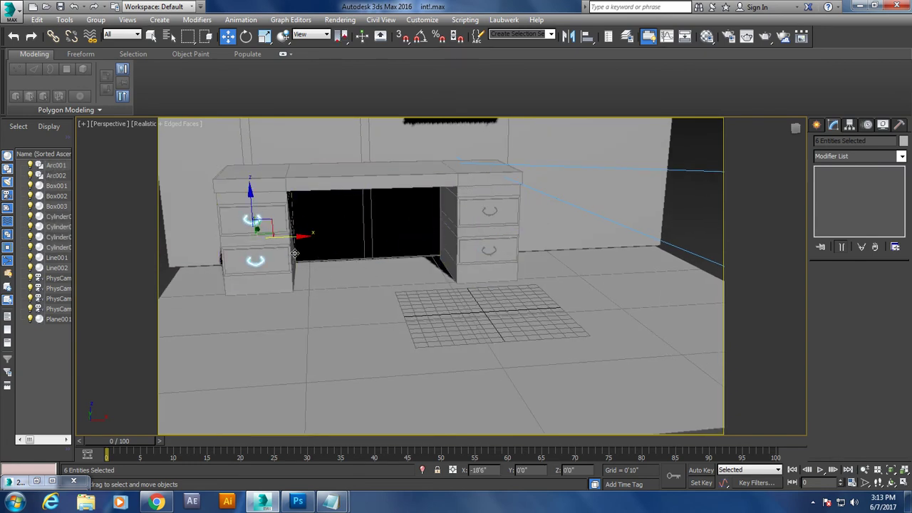
click(447, 299)
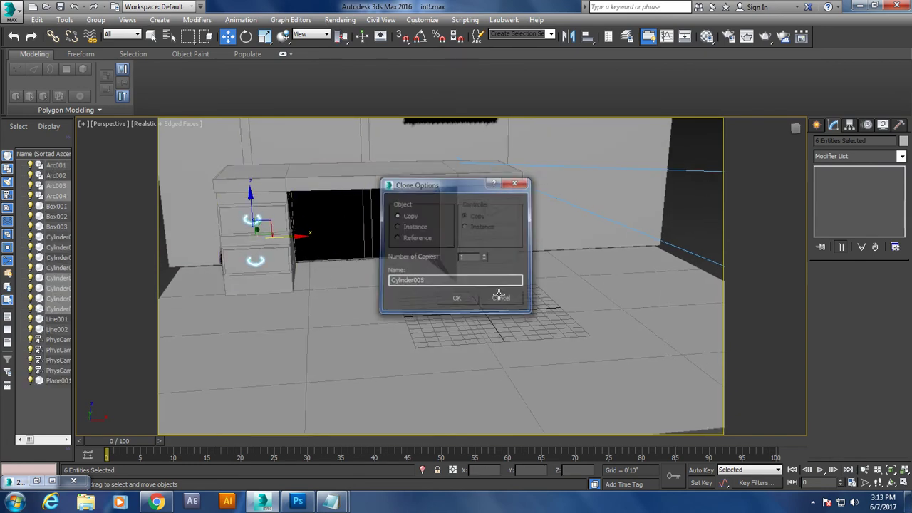
View the desk through PhysCamera002, save the scene, and briefly check the reference render.
key(c)
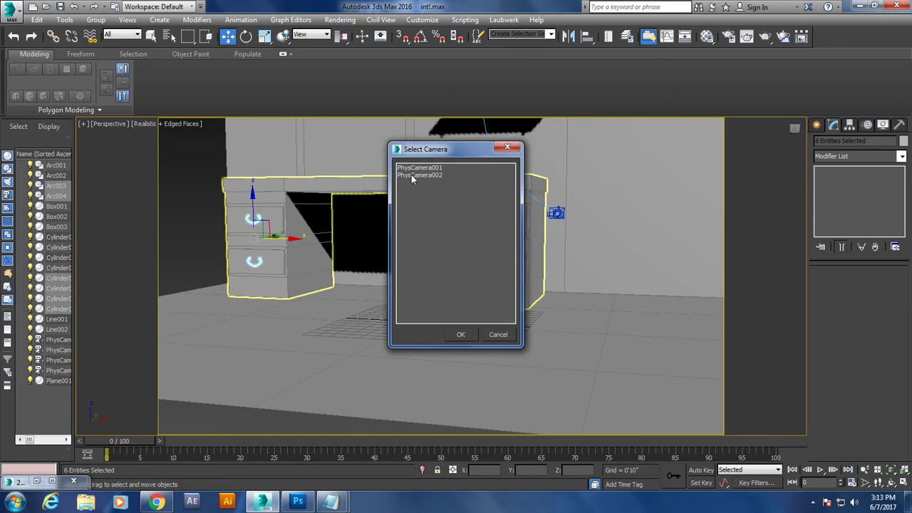
double_click(412, 175)
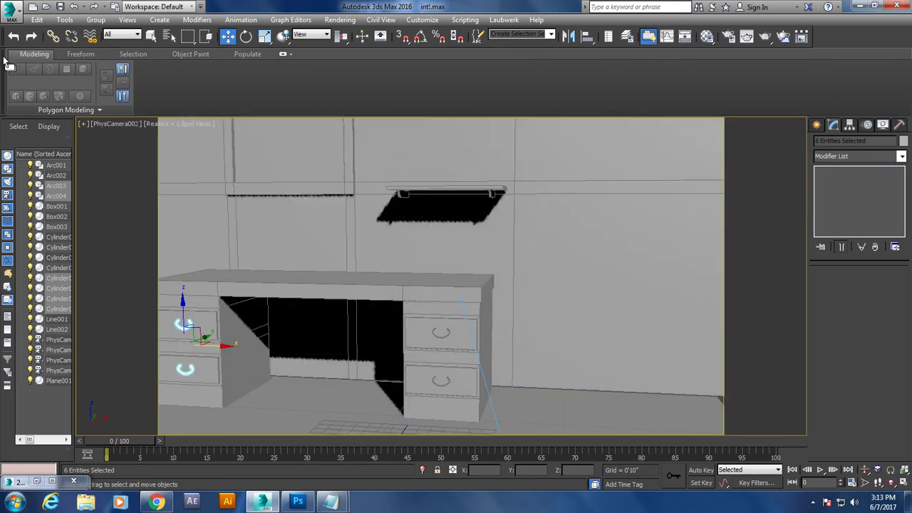
click(6, 9)
click(32, 136)
click(37, 482)
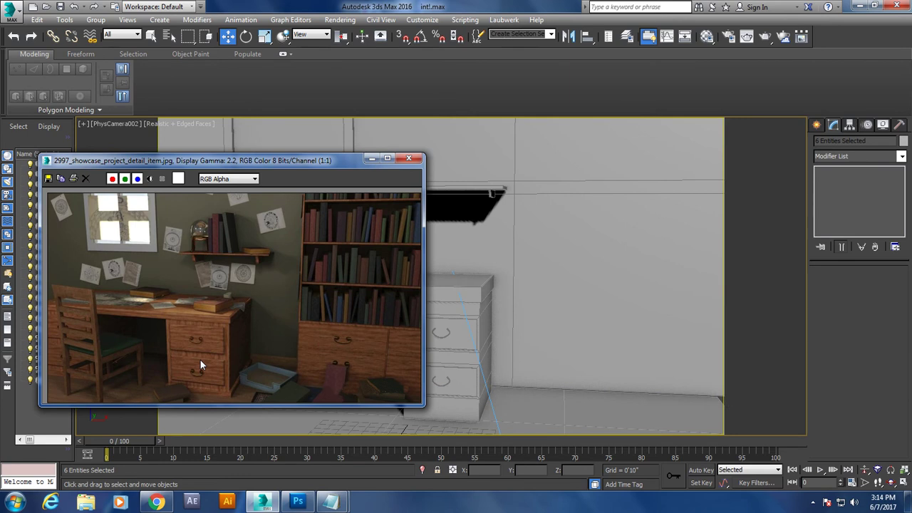
click(370, 158)
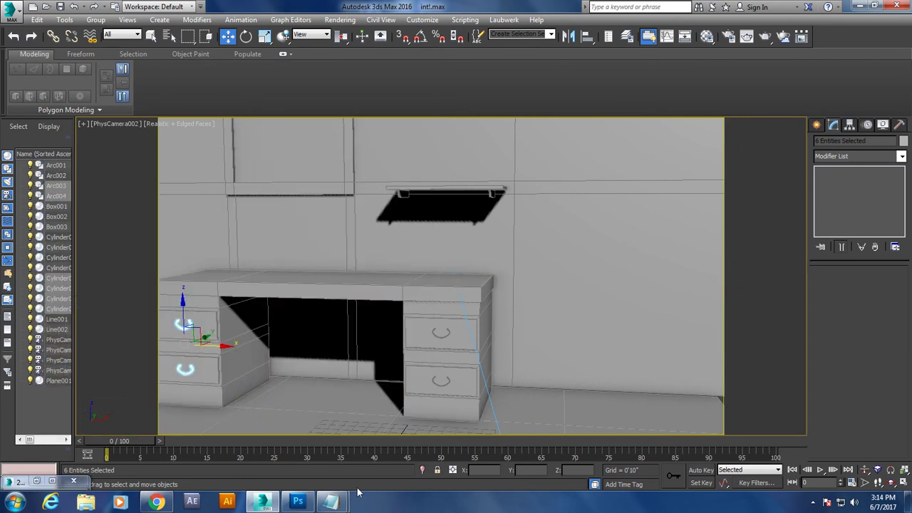
Clear the handle selection and switch to editing the new Editable Poly Box004.
click(814, 503)
click(829, 443)
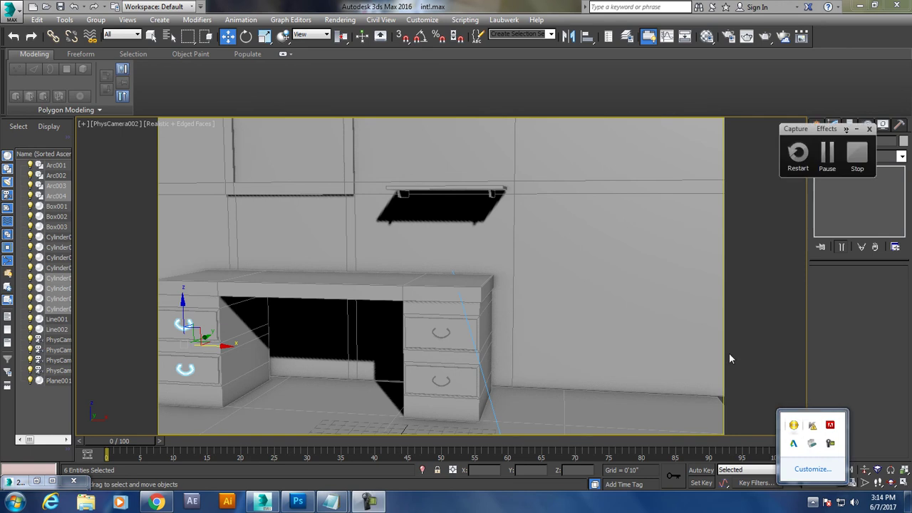
click(827, 154)
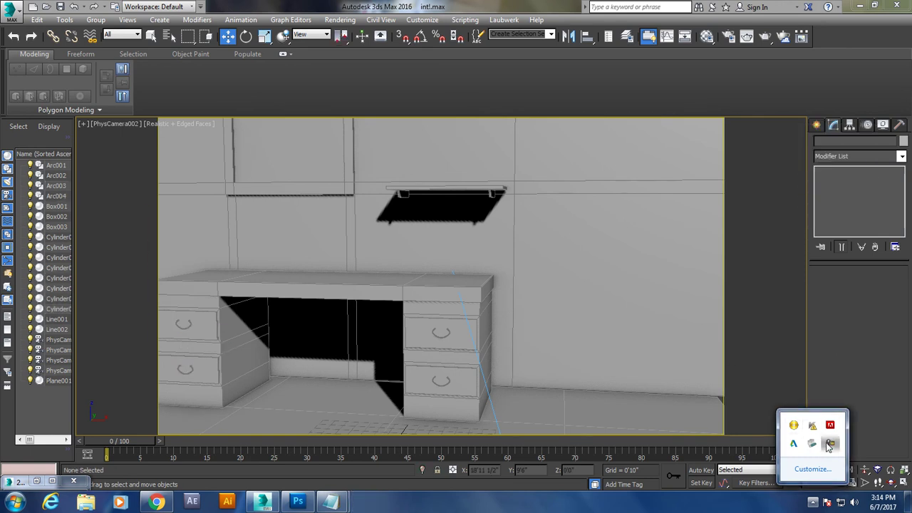
click(828, 443)
click(832, 154)
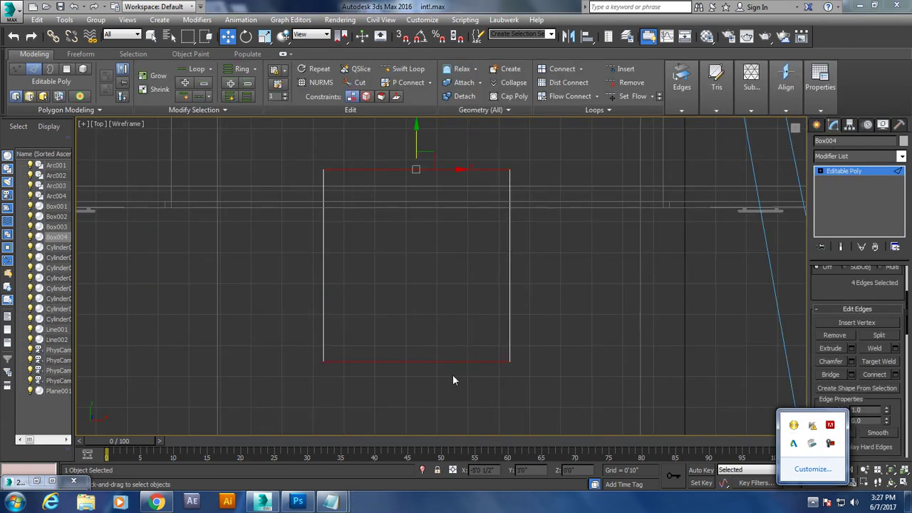
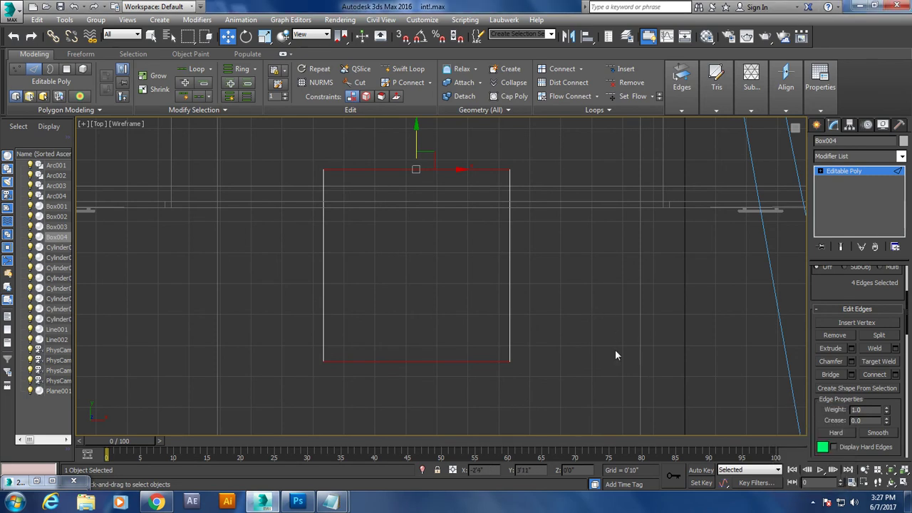
Connect both selected edge sets of the seat box with 2 segments each, marking off its corners.
click(814, 502)
click(896, 375)
click(448, 280)
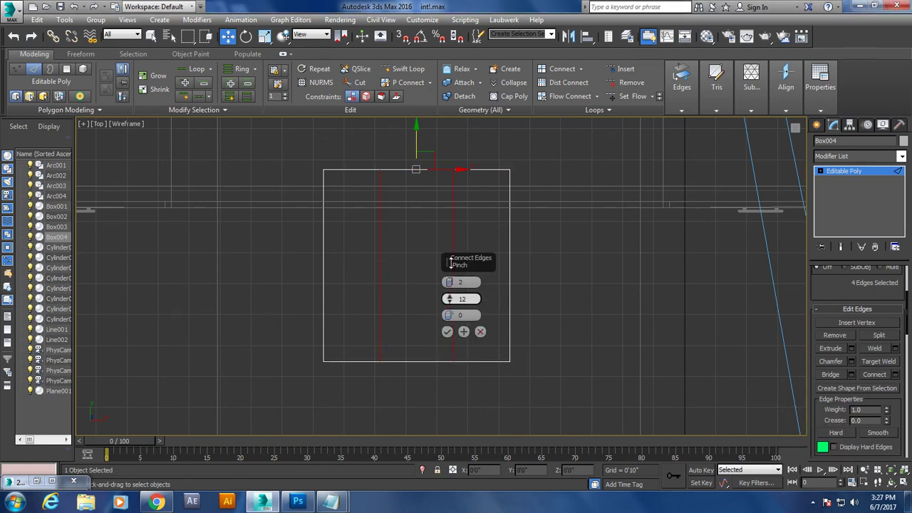
click(447, 332)
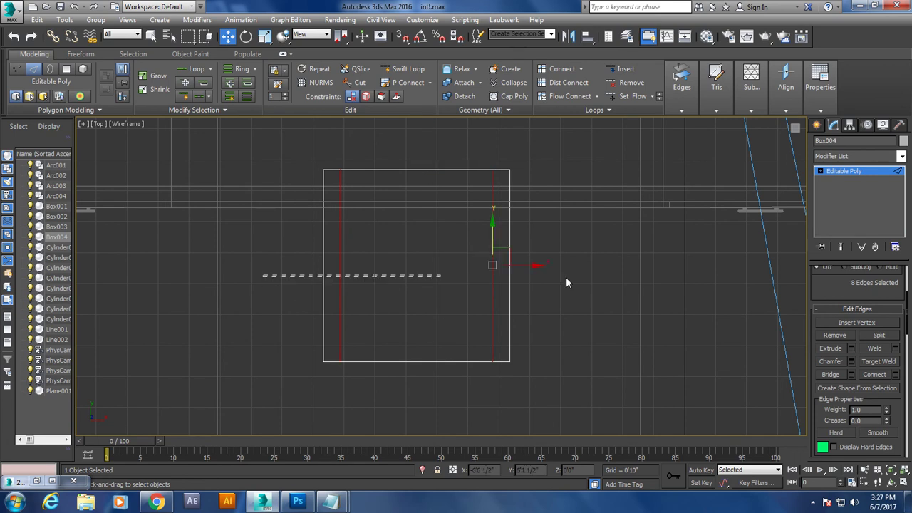
click(897, 375)
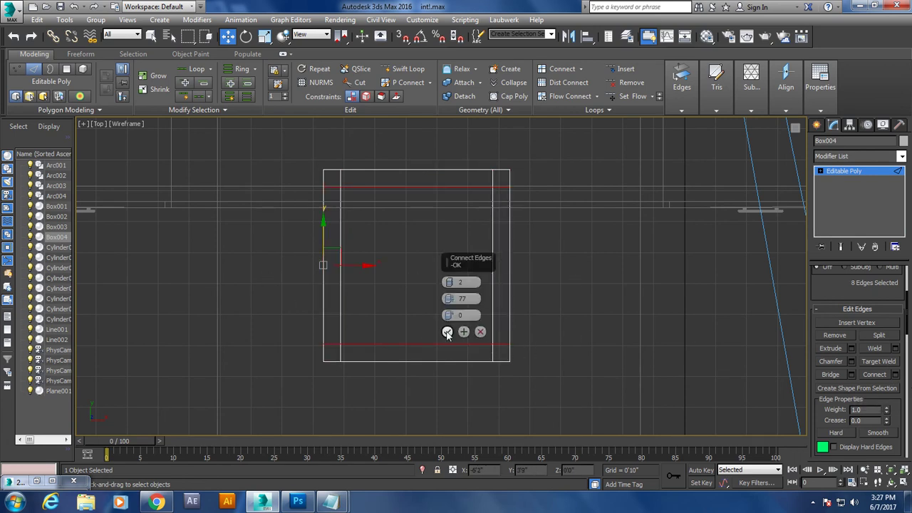
click(447, 331)
key(alt+w)
right_click(593, 365)
key(alt+w)
Frame the desk scene and orbit down to a low side view of the seat box.
scroll(592, 348, down, 5)
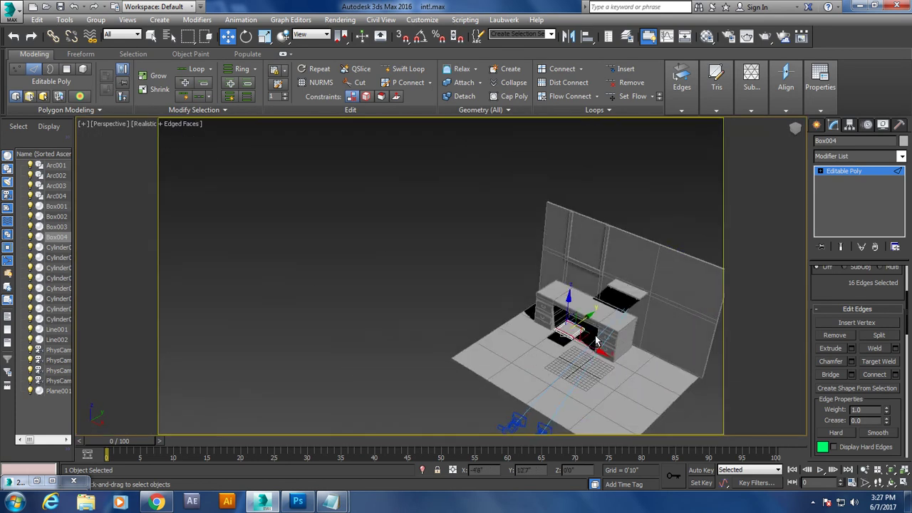
scroll(602, 329, up, 5)
alt+middle_drag(613, 333, 593, 319)
key(shift+z)
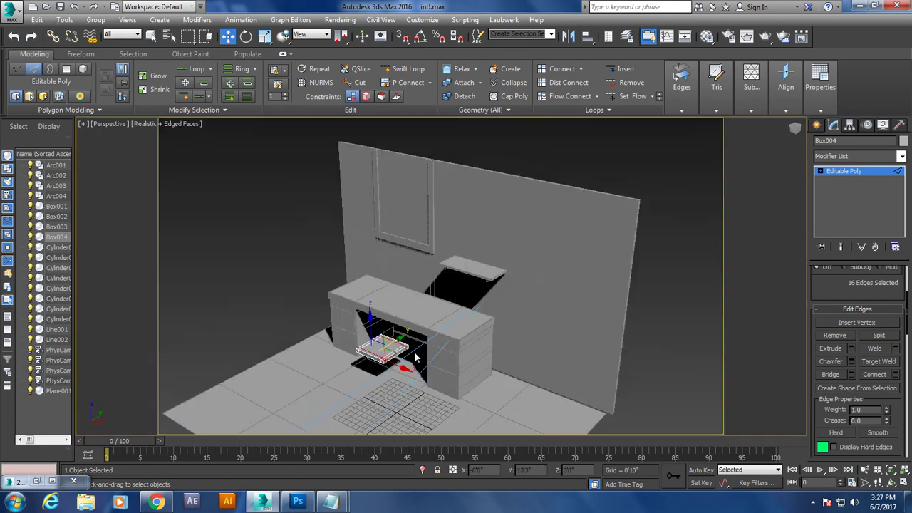
click(37, 481)
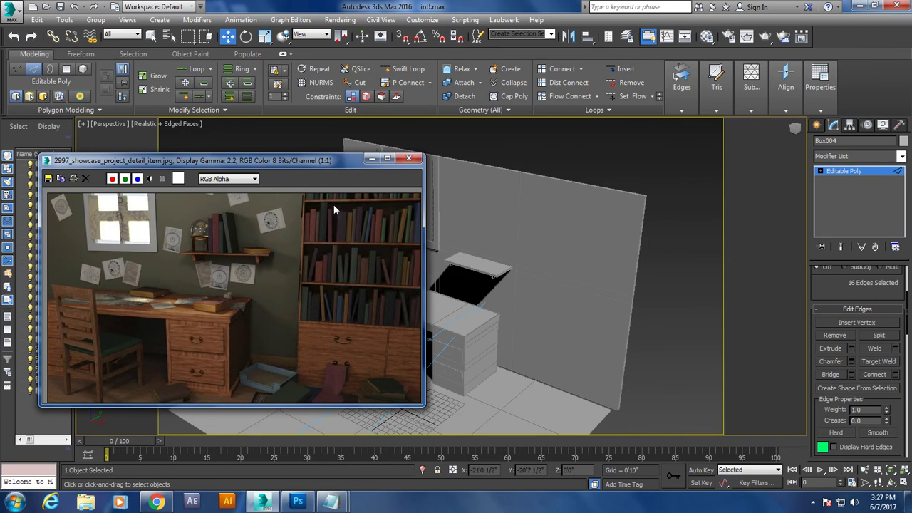
click(372, 158)
alt+middle_drag(406, 228, 413, 312)
scroll(412, 312, up, 5)
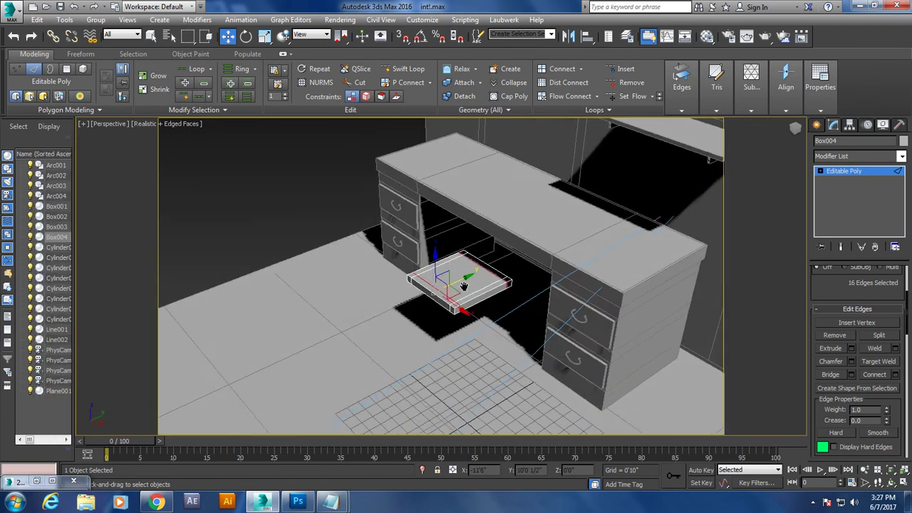
scroll(464, 286, up, 4)
alt+middle_drag(596, 311, 600, 270)
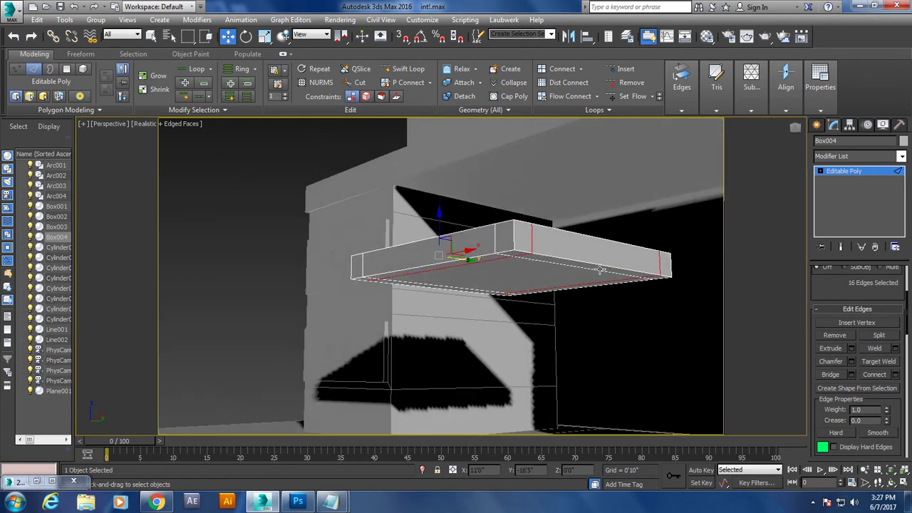
Select the seat box's four bottom corner polygons at Polygon level.
key(4)
click(513, 238)
alt+middle_drag(513, 239, 576, 270)
ctrl+click(627, 304)
ctrl+click(468, 327)
ctrl+click(340, 294)
Extrude the four corner polygons downward into legs about 4'2" long.
click(846, 311)
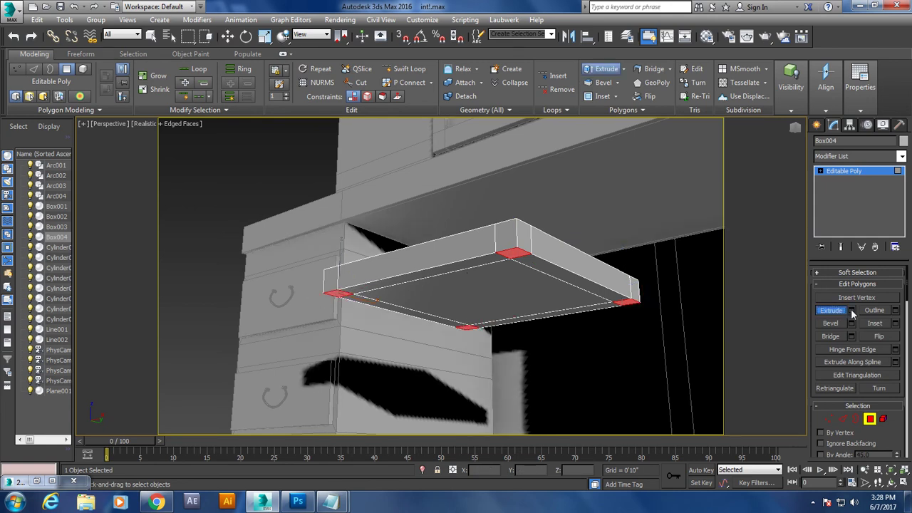
click(848, 312)
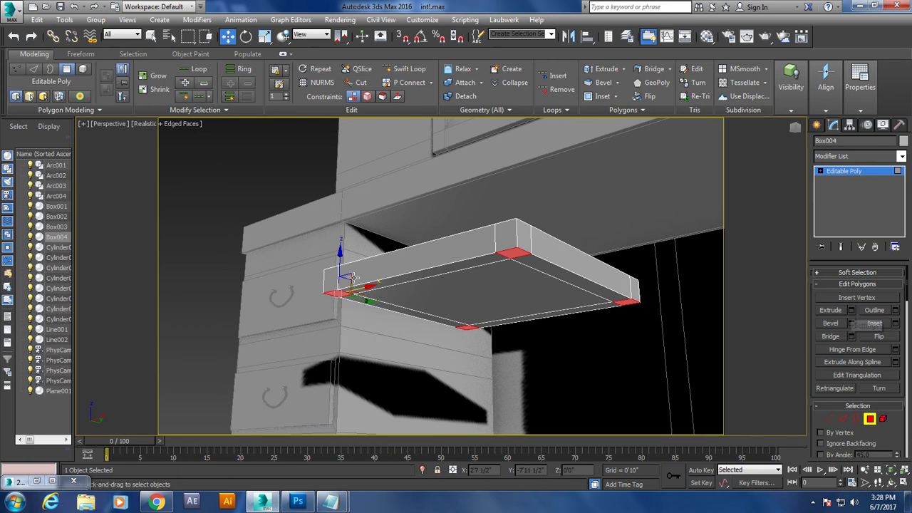
drag(341, 272, 341, 285)
key(ctrl+z)
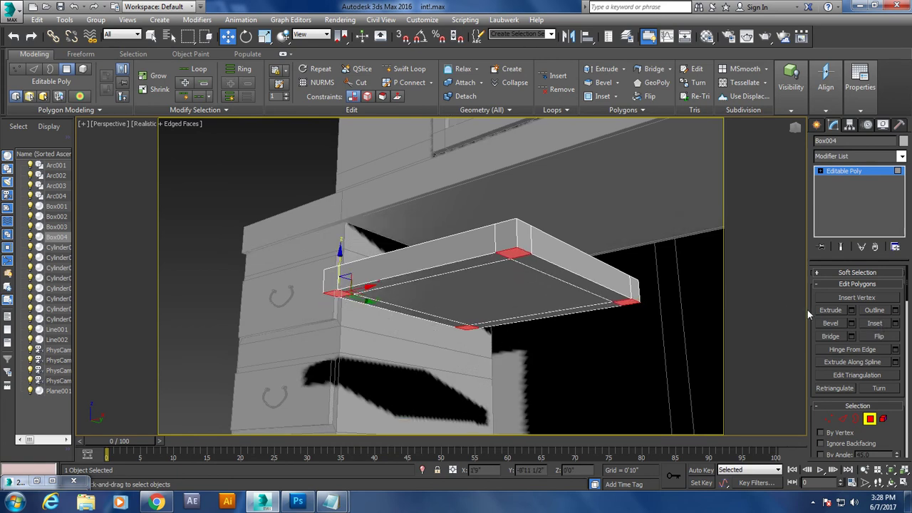
click(851, 311)
mouse_move(498, 306)
alt+middle_down()
mouse_move(520, 264)
mouse_move(513, 285)
alt+middle_up()
drag(447, 298, 434, 159)
mouse_move(435, 160)
alt+middle_down()
mouse_move(547, 308)
mouse_move(449, 342)
mouse_move(519, 308)
alt+middle_up()
Confirm the leg extrusion and select the two back top corner faces.
click(447, 315)
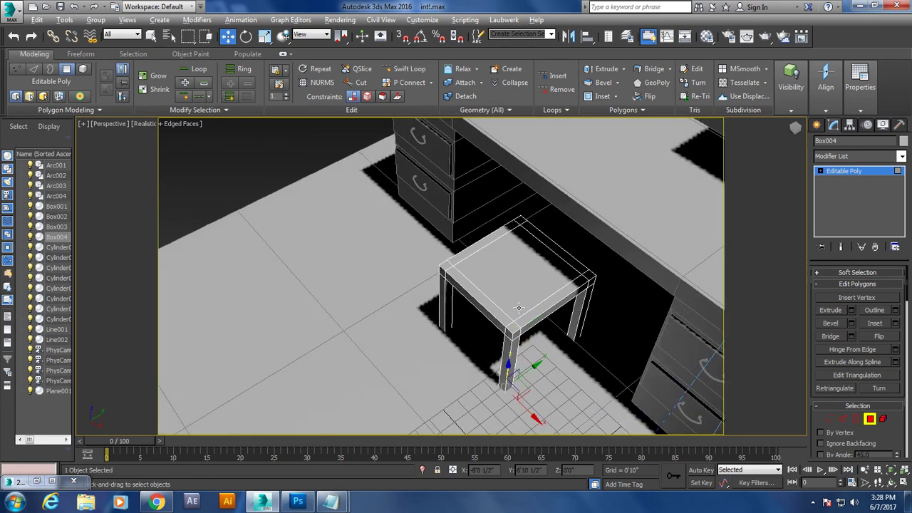
click(514, 327)
click(444, 265)
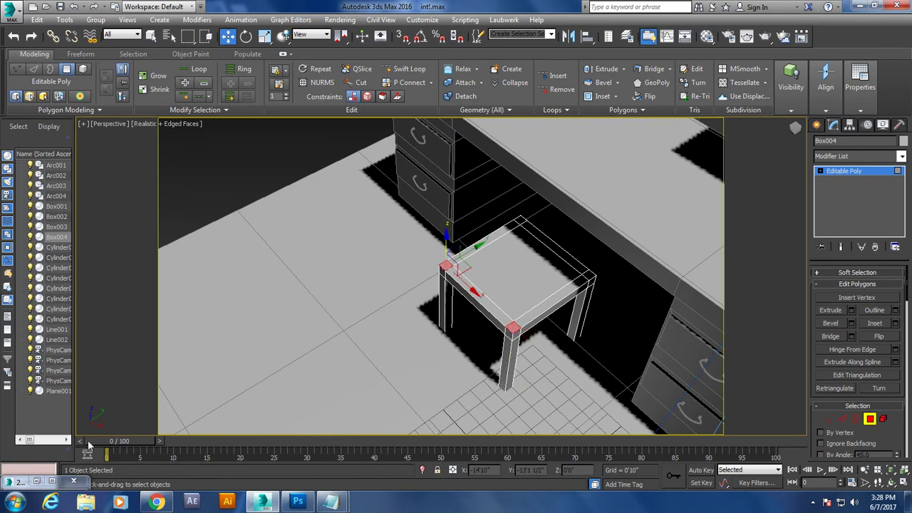
click(37, 484)
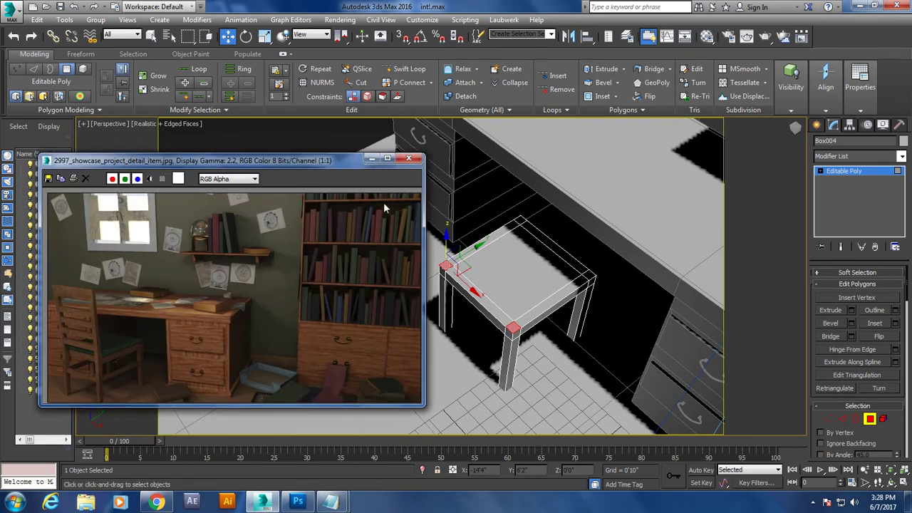
click(378, 156)
Extrude the two back corner faces upward 6'5" into chair-back posts.
click(851, 309)
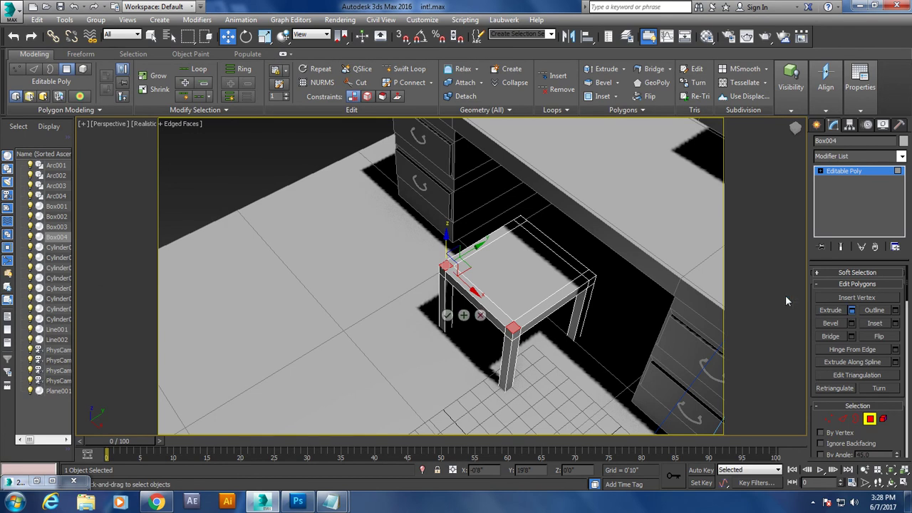
alt+middle_drag(528, 214, 470, 292)
drag(448, 299, 450, 206)
alt+middle_drag(498, 235, 575, 236)
scroll(574, 236, down, 3)
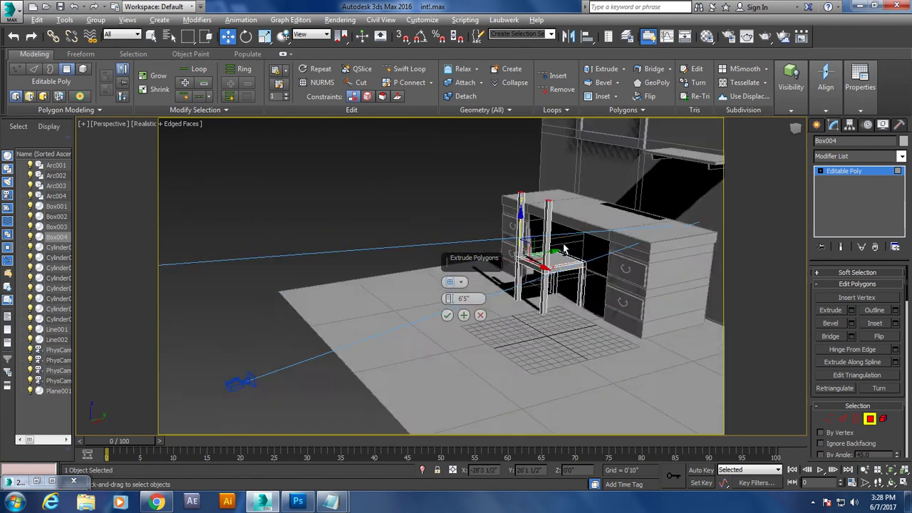
scroll(528, 250, up, 3)
click(448, 315)
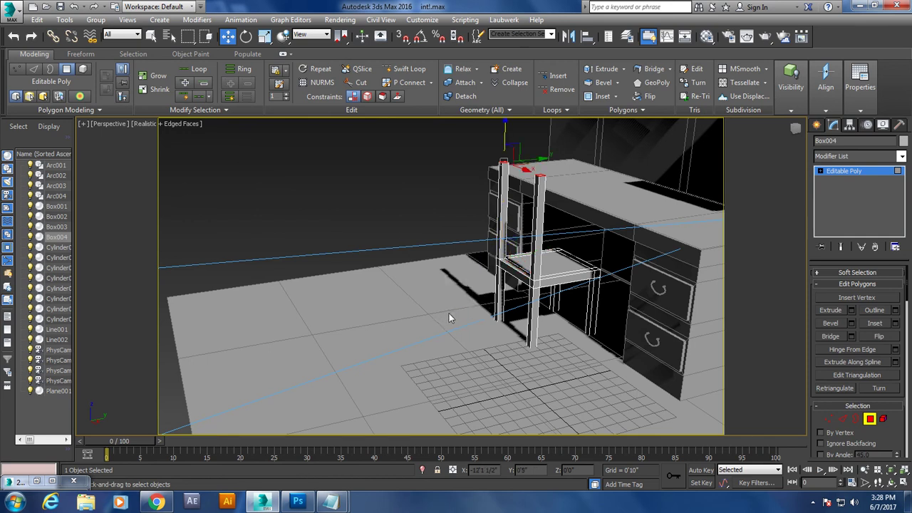
double_click(37, 481)
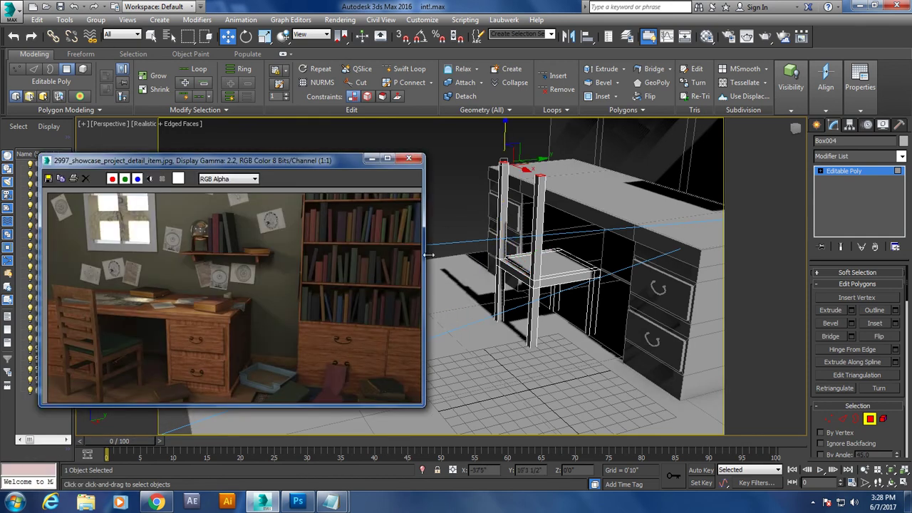
Select all the seat's vertices and move them upward to raise the seat.
click(371, 160)
mouse_move(527, 214)
alt+middle_down()
mouse_move(581, 233)
mouse_move(525, 244)
mouse_move(589, 253)
mouse_move(579, 235)
mouse_move(570, 228)
mouse_move(565, 292)
alt+middle_up()
key(1)
drag(368, 235, 644, 332)
drag(517, 258, 523, 251)
scroll(531, 262, down, 2)
mouse_move(531, 263)
alt+middle_down()
mouse_move(560, 278)
mouse_move(541, 275)
mouse_move(560, 250)
mouse_move(577, 247)
alt+middle_up()
scroll(577, 248, up, 2)
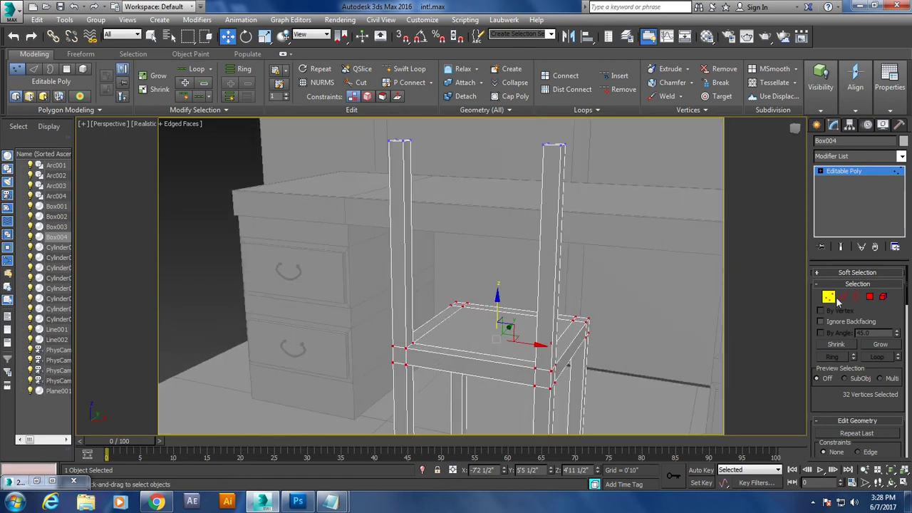
Connect the back posts' vertical edges with two new edges (pinch -57, slide 78).
click(841, 298)
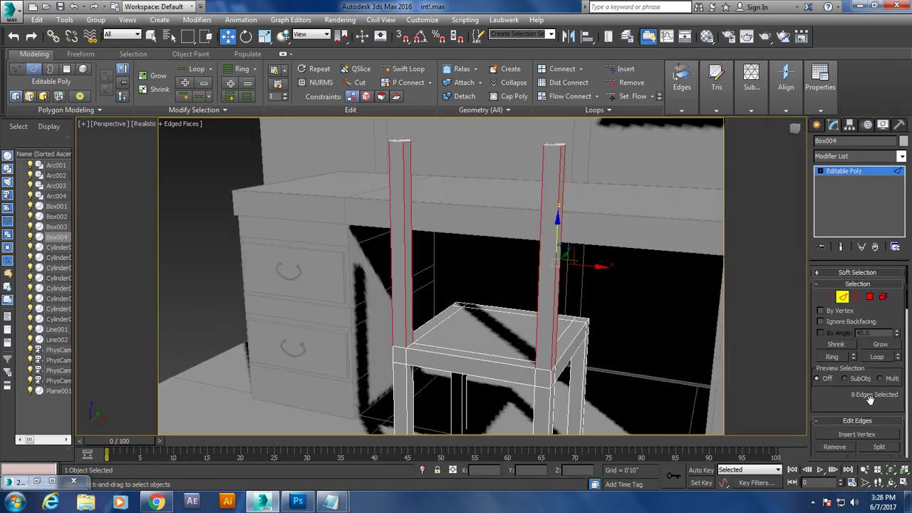
scroll(870, 400, down, 3)
click(896, 406)
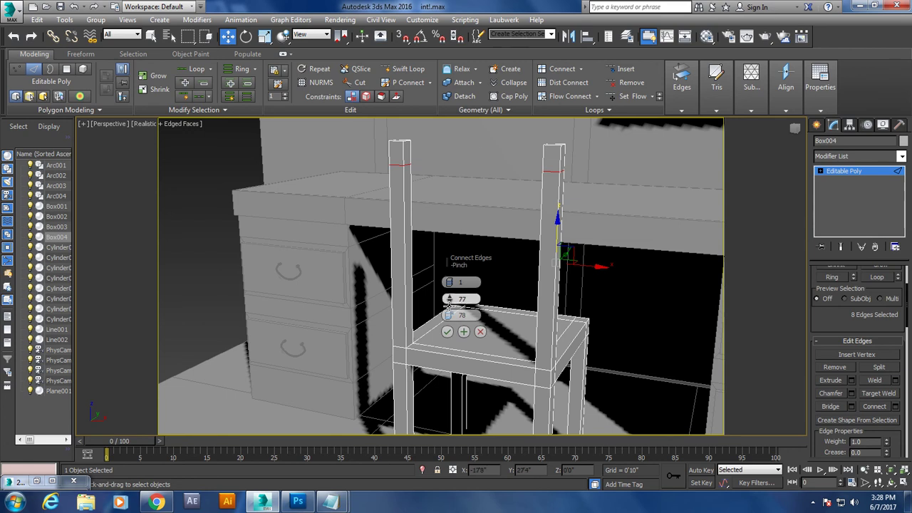
click(447, 331)
drag(644, 283, 646, 284)
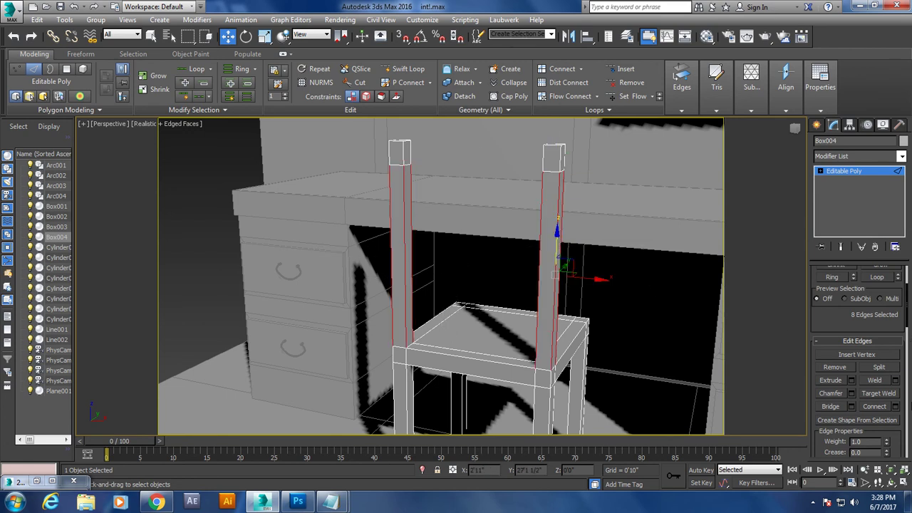
click(895, 407)
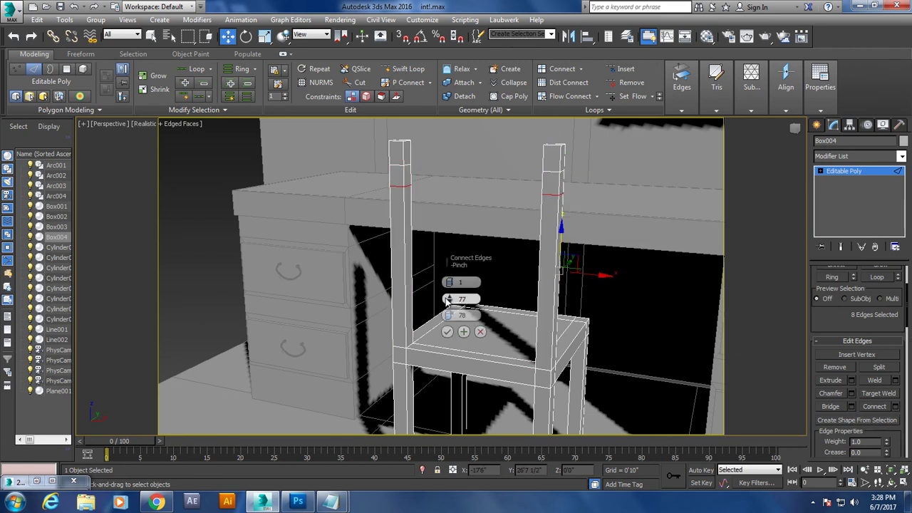
drag(456, 299, 455, 308)
click(53, 482)
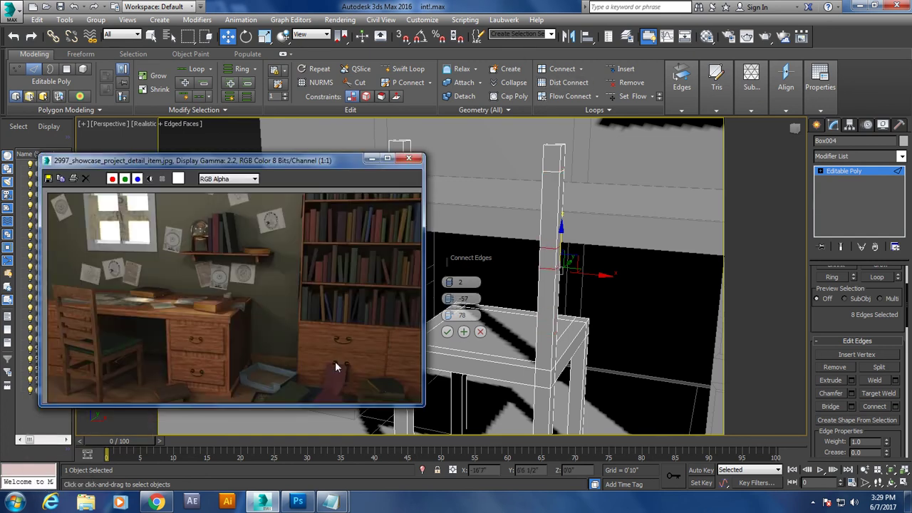
Adjust the pinch and slide of the previewed post edges and commit them.
click(371, 163)
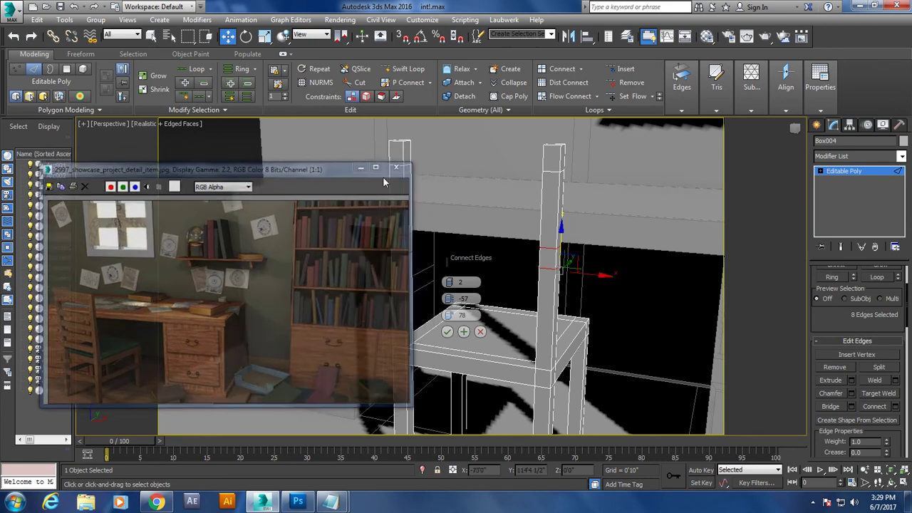
drag(450, 298, 401, 435)
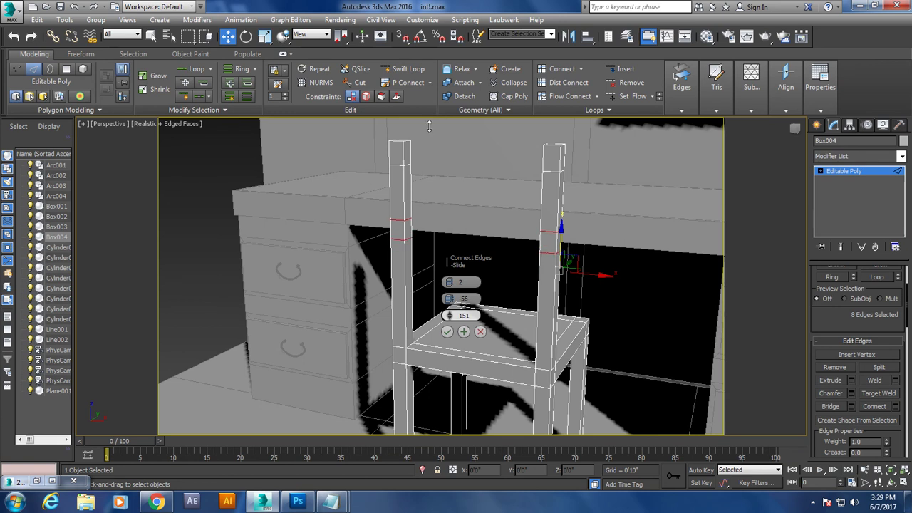
drag(394, 336, 391, 272)
click(447, 332)
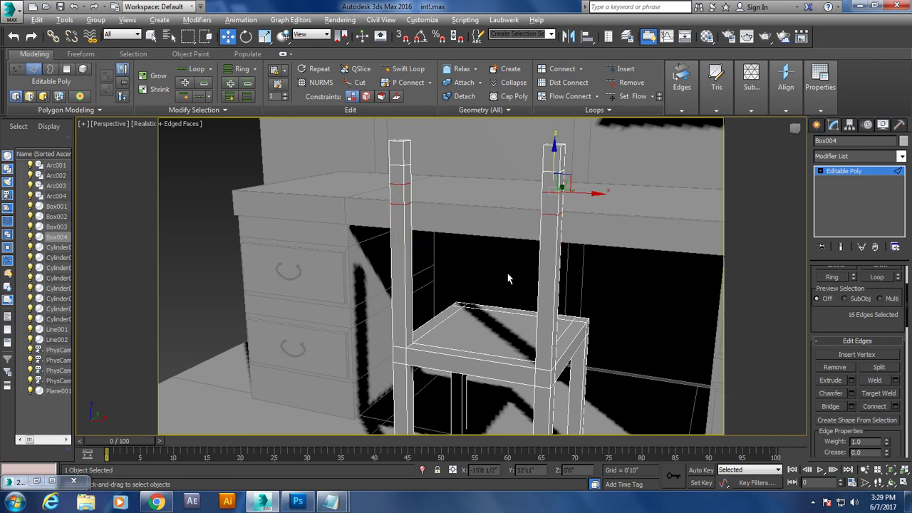
Add a second pair of connecting edges across the posts, pinched closer together.
alt+middle_drag(509, 275, 502, 248)
drag(700, 303, 701, 304)
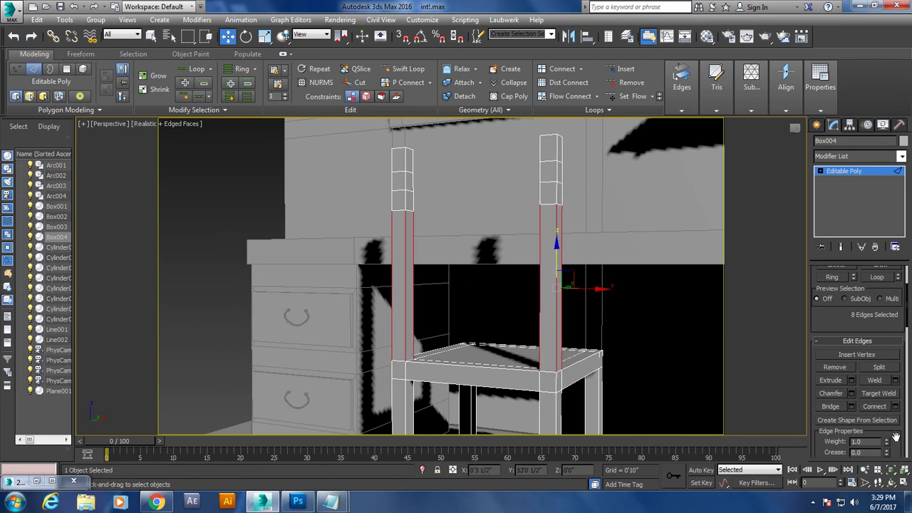
click(896, 406)
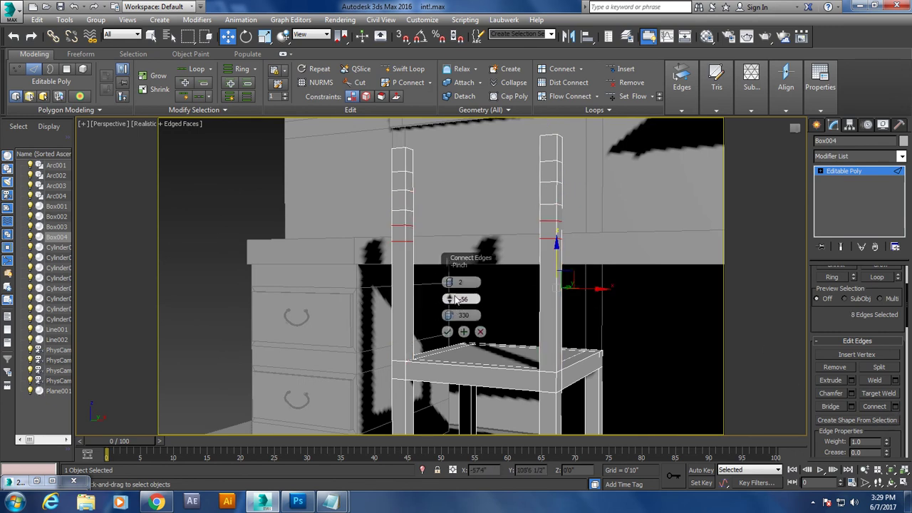
mouse_move(448, 299)
mouse_down()
mouse_move(451, 284)
mouse_move(494, 501)
mouse_up()
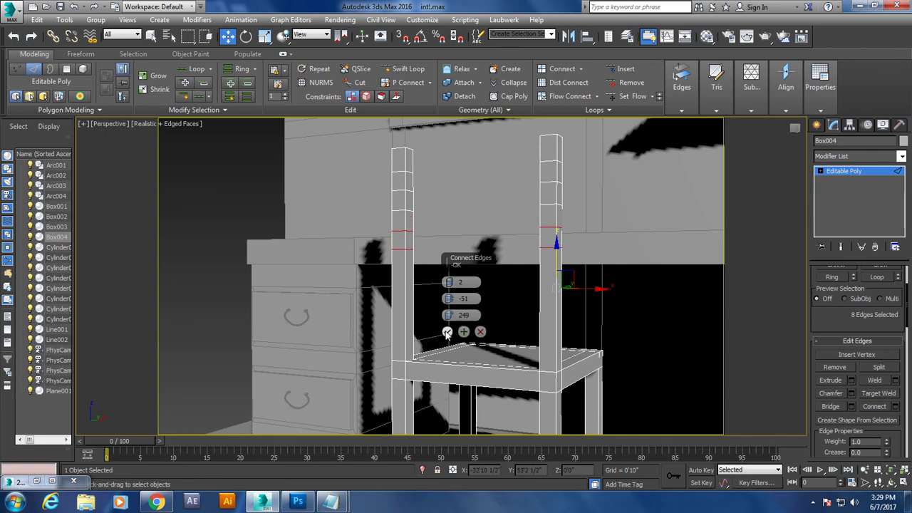
click(447, 332)
click(39, 487)
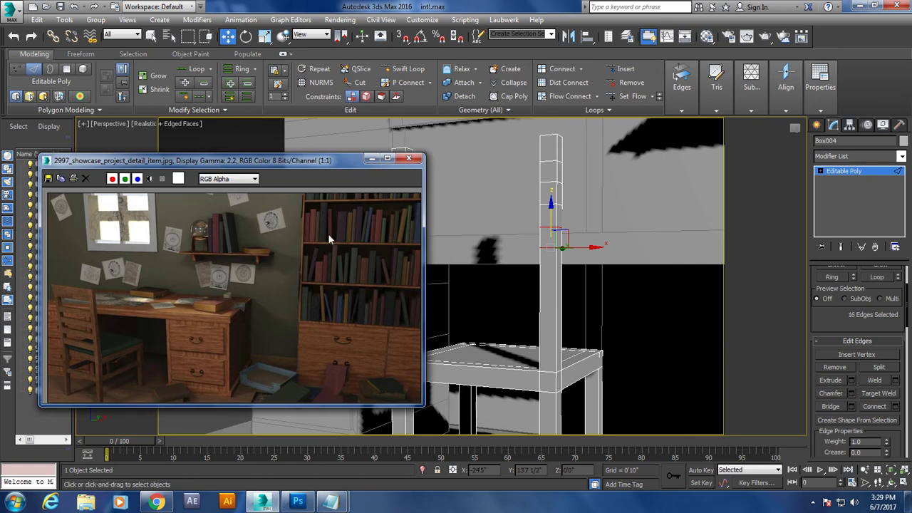
click(372, 160)
Add another edge pair with tighter spacing, slid along the back posts.
alt+middle_drag(522, 286, 679, 250)
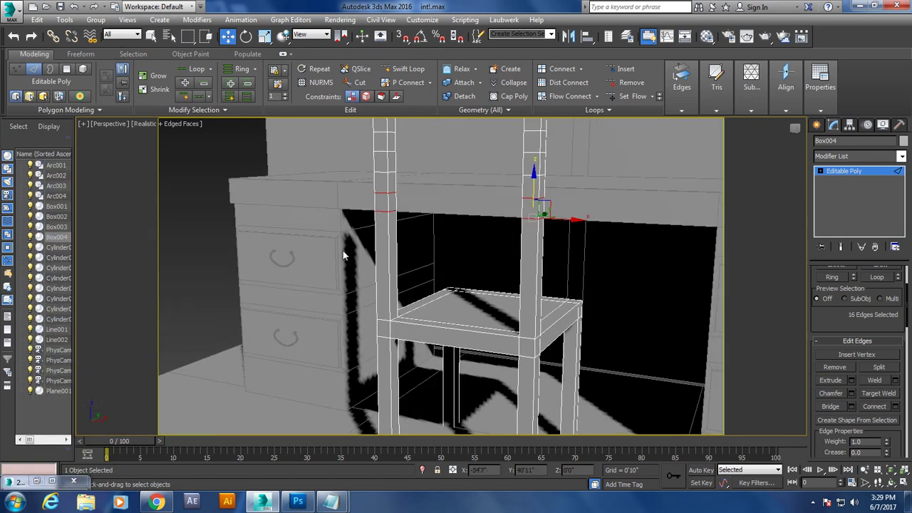
click(896, 406)
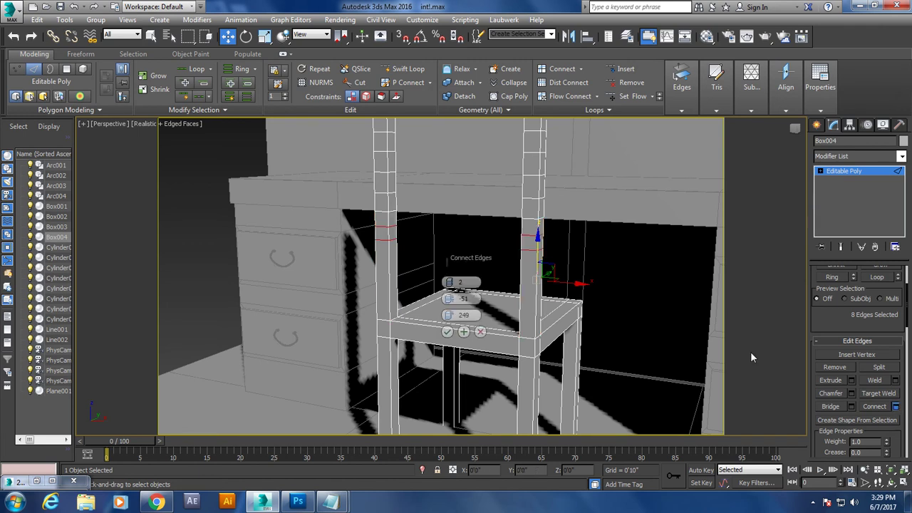
drag(449, 305, 449, 283)
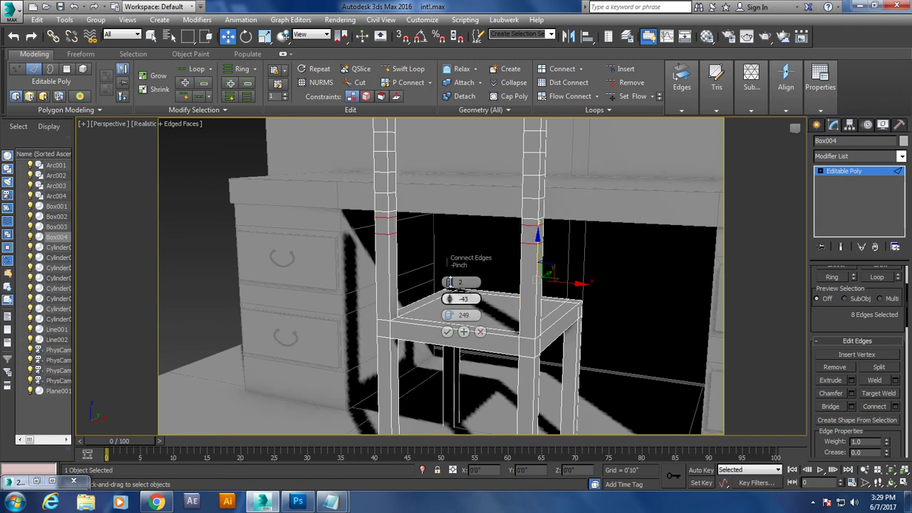
drag(449, 315, 492, 10)
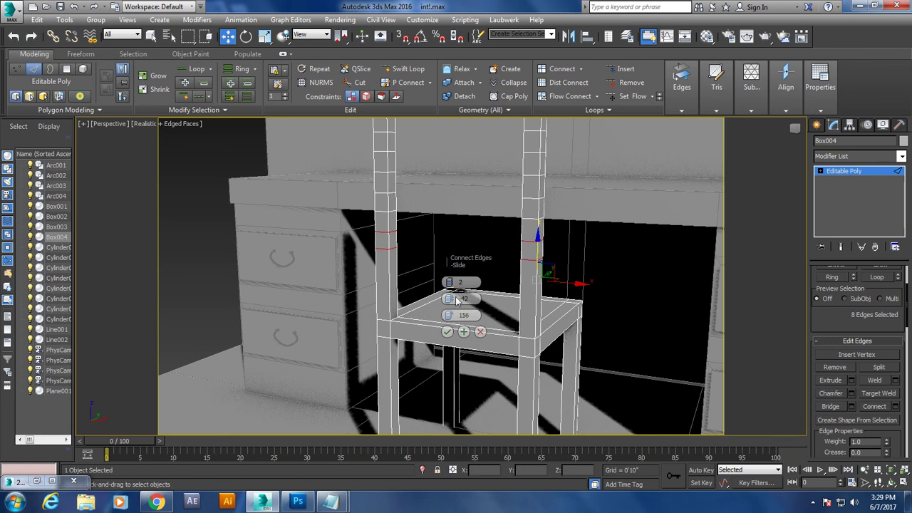
drag(449, 315, 449, 311)
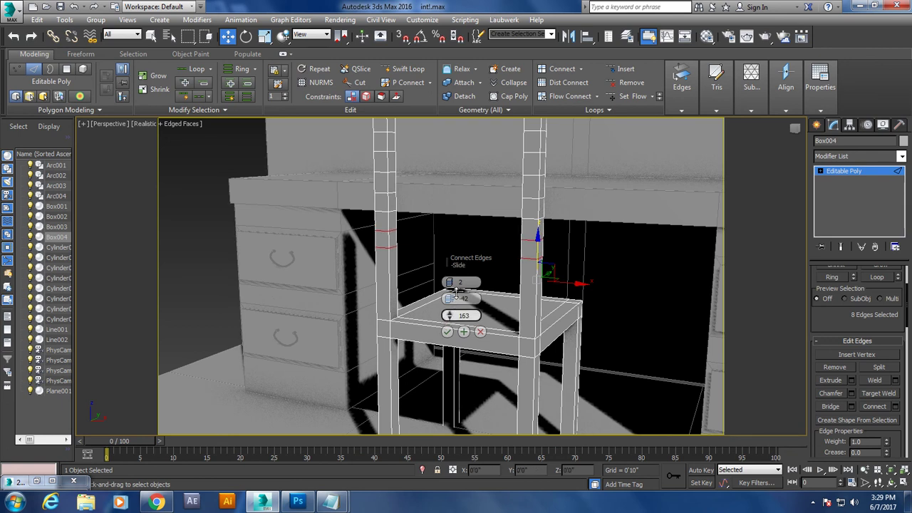
click(447, 332)
Add one more edge pair lower down the posts, then clear the edge selection.
alt+middle_drag(479, 262, 480, 221)
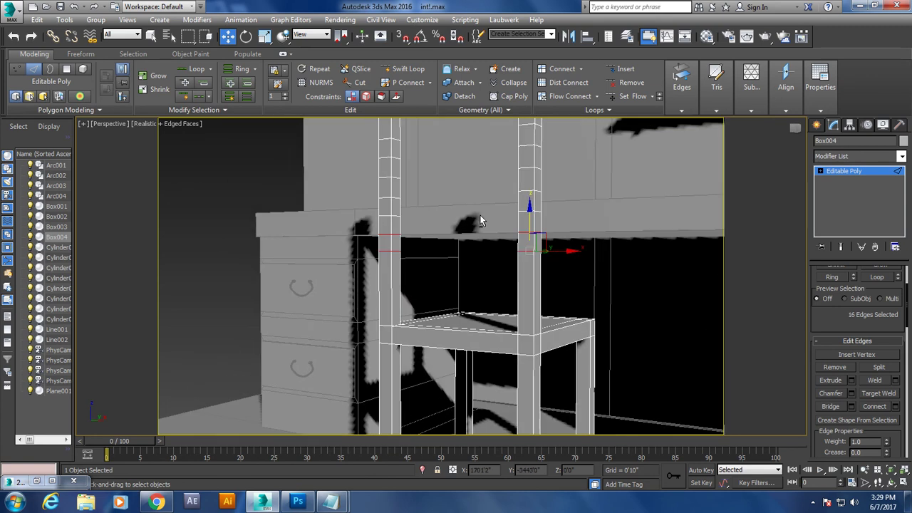
key(ctrl+z)
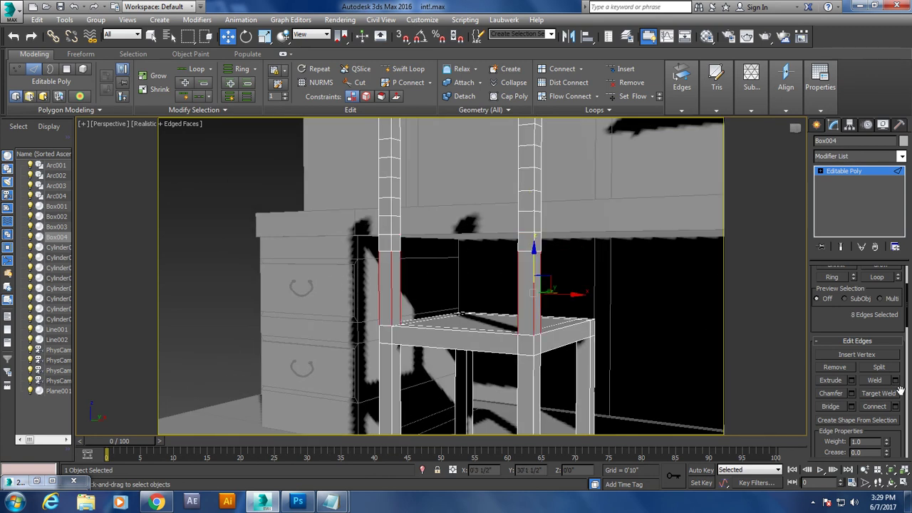
click(895, 408)
mouse_move(449, 300)
mouse_down()
mouse_move(453, 256)
mouse_move(457, 265)
mouse_up()
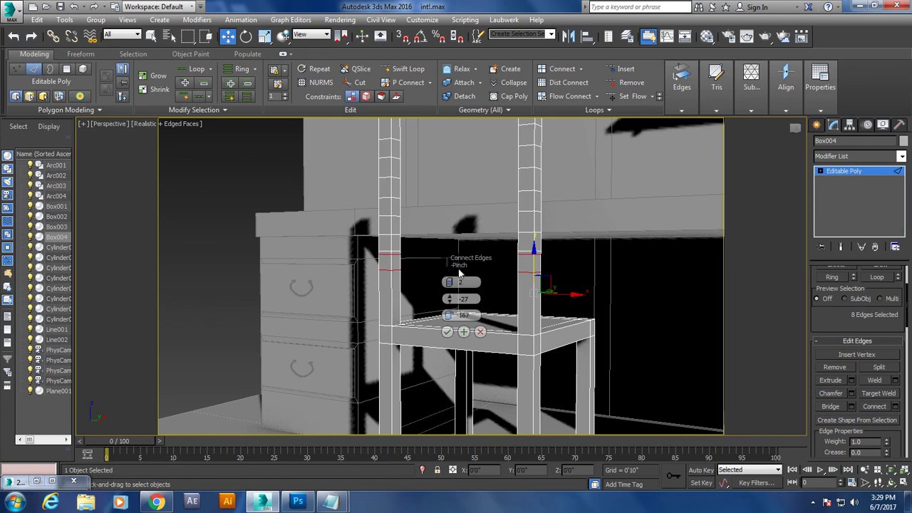
mouse_move(449, 315)
mouse_down()
mouse_move(517, 27)
mouse_move(482, 6)
mouse_up()
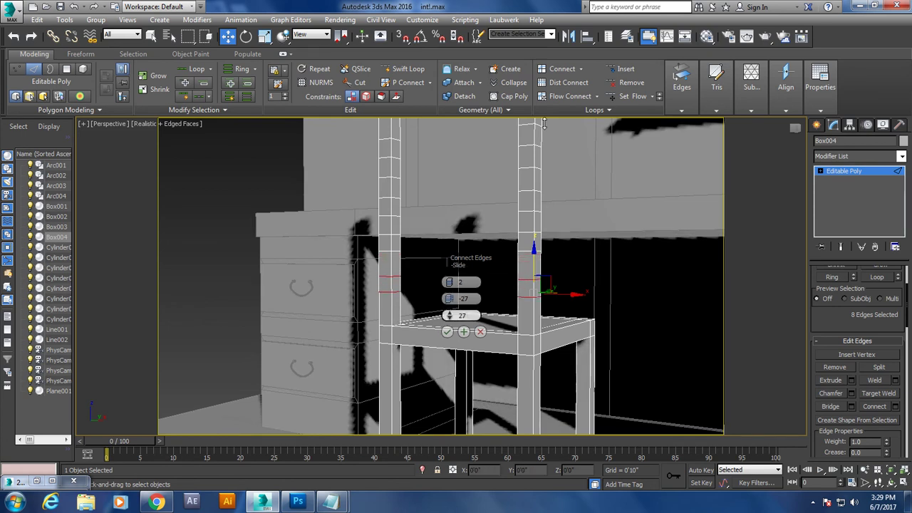
click(447, 331)
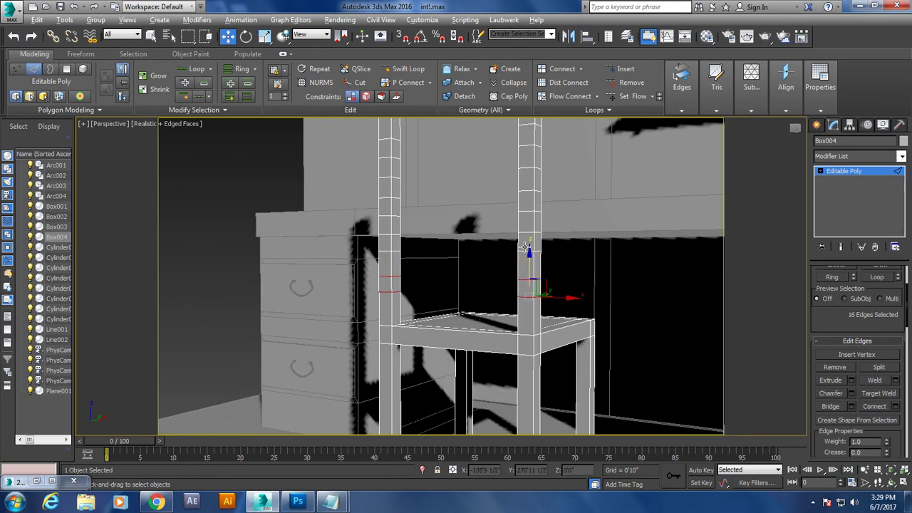
alt+middle_drag(489, 218, 463, 203)
click(447, 143)
mouse_move(447, 143)
alt+middle_down()
mouse_move(545, 158)
mouse_move(461, 186)
mouse_move(443, 140)
mouse_move(525, 163)
mouse_move(562, 153)
alt+middle_up()
key(4)
Bridge the two back-post tops into a top bar.
click(567, 147)
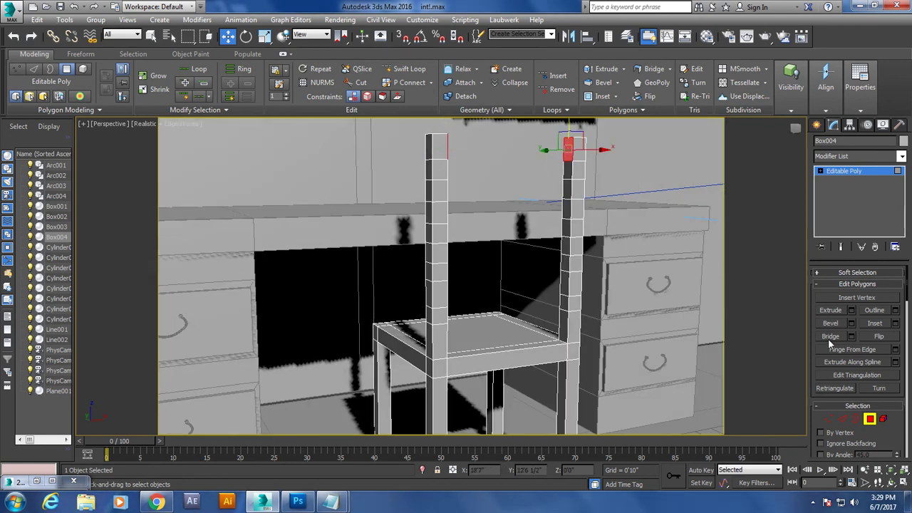
click(830, 338)
alt+middle_drag(499, 235, 465, 222)
mouse_move(483, 191)
alt+middle_down()
mouse_move(613, 192)
mouse_move(605, 188)
alt+middle_up()
Bridge a rail between the posts, then undo it as misplaced.
click(605, 187)
click(832, 337)
mouse_move(551, 242)
alt+middle_down()
mouse_move(513, 219)
mouse_move(619, 218)
mouse_move(510, 249)
alt+middle_up()
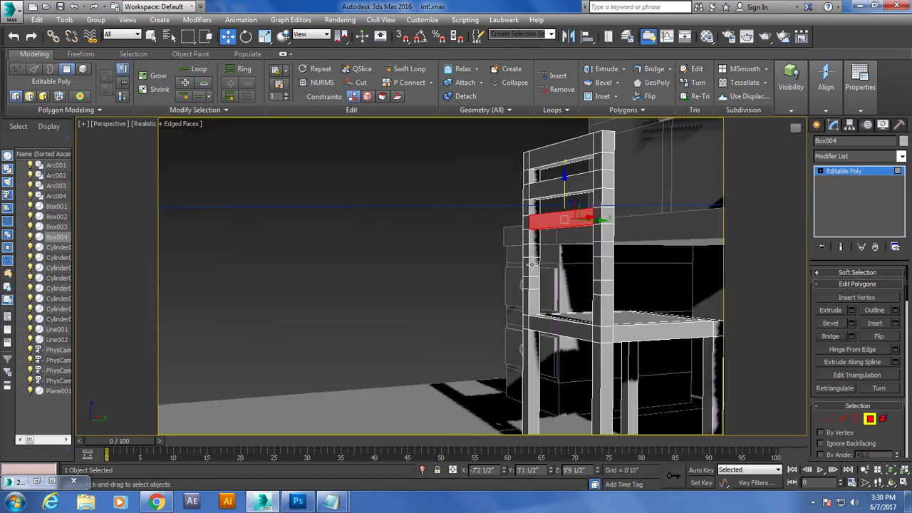
key(ctrl+z)
Bridge matching faces on both back posts into two horizontal backrest slats.
alt+middle_drag(570, 257, 651, 259)
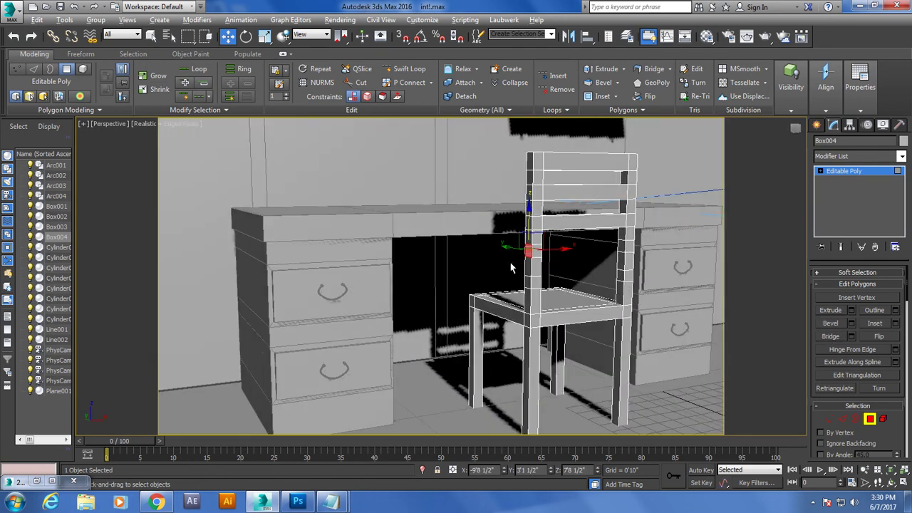
alt+middle_drag(510, 263, 510, 247)
click(539, 252)
mouse_move(588, 268)
alt+middle_down()
mouse_move(670, 269)
mouse_move(539, 258)
mouse_move(679, 292)
mouse_move(620, 278)
alt+middle_up()
click(621, 252)
click(827, 337)
click(602, 278)
click(830, 337)
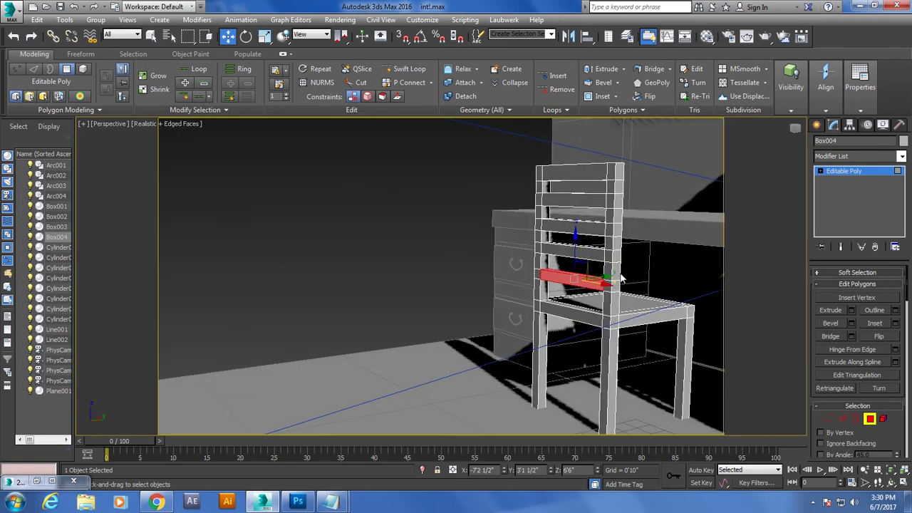
key(alt+w)
In the maximized Left view, select the backrest's top vertices and move them up.
key(z)
middle_click(349, 358)
key(alt+w)
key(z)
middle_drag(325, 283, 342, 220)
scroll(363, 285, down, 3)
key(1)
scroll(358, 292, up, 2)
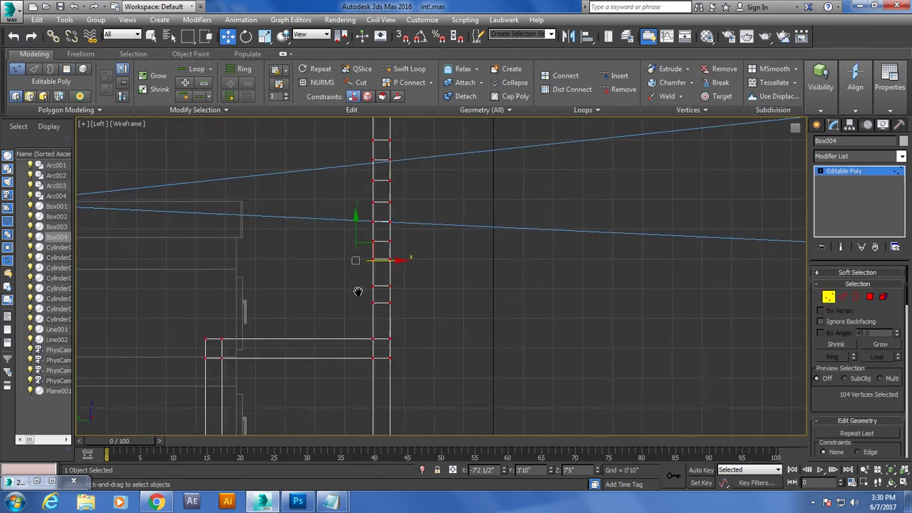
scroll(358, 292, up, 1)
drag(354, 268, 441, 292)
drag(391, 249, 391, 243)
drag(359, 284, 428, 327)
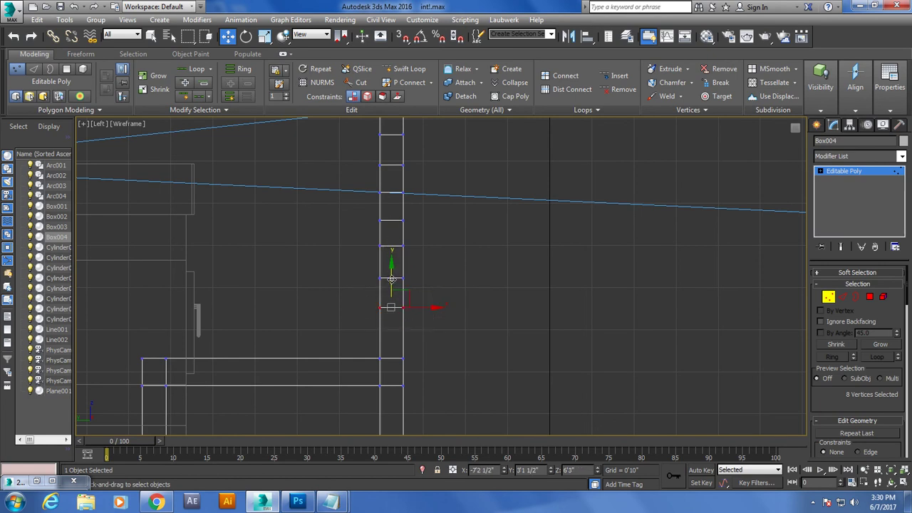
Select all the backrest vertices and rotate them so the back leans slightly backward.
key(alt+w)
key(alt+w)
scroll(504, 302, up, 3)
mouse_move(518, 300)
alt+middle_down()
mouse_move(471, 303)
mouse_move(494, 306)
mouse_move(471, 260)
alt+middle_up()
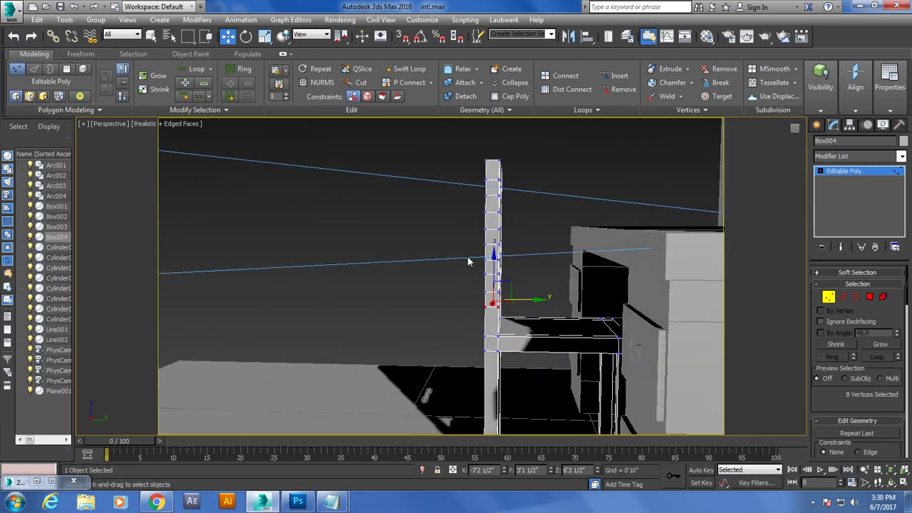
key(alt+w)
key(alt+w)
middle_drag(320, 321, 375, 350)
scroll(361, 255, up, 2)
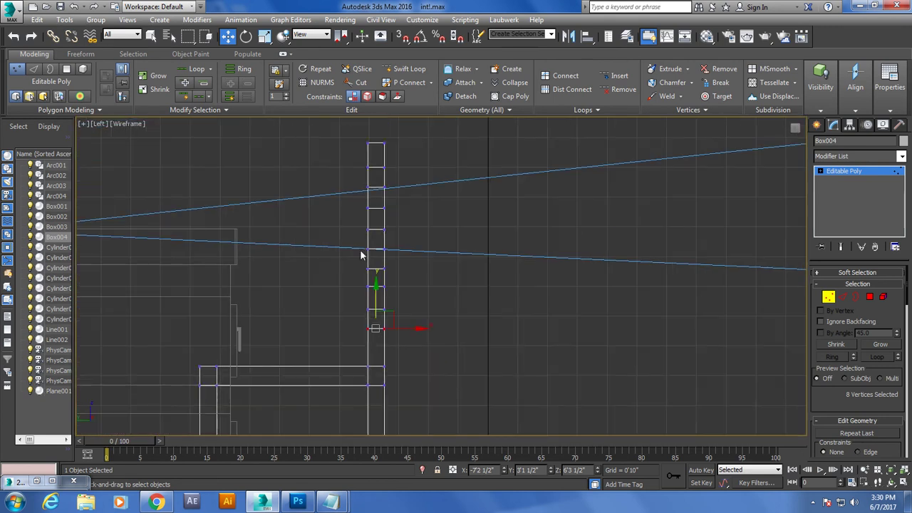
drag(462, 383, 456, 344)
key(e)
drag(421, 205, 416, 236)
key(w)
key(alt+w)
right_click(563, 324)
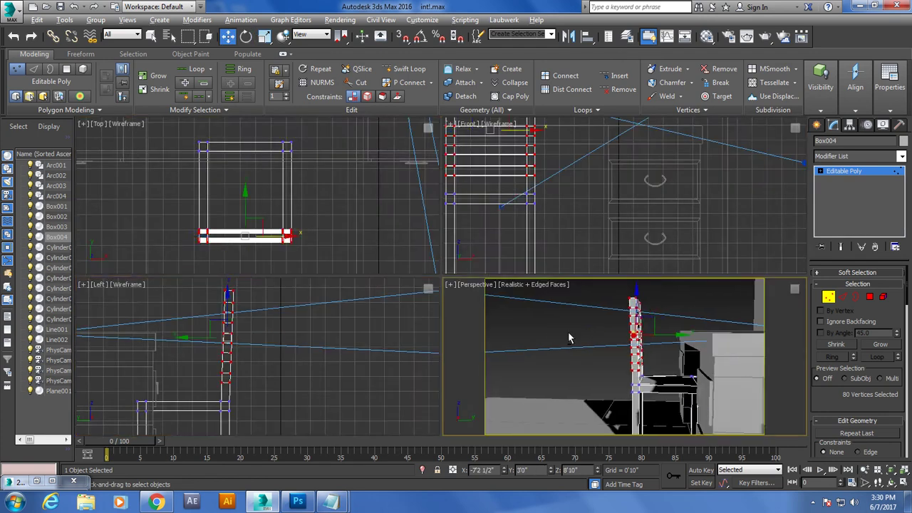
key(alt+w)
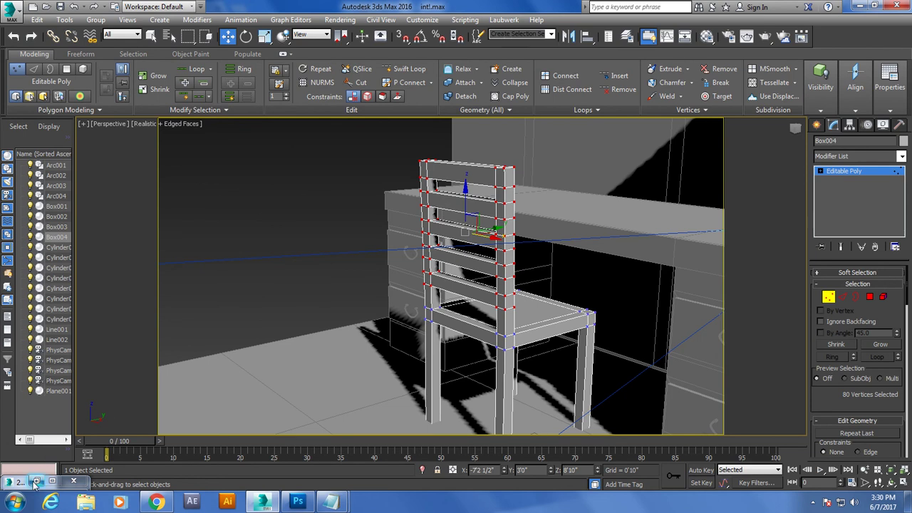
click(36, 482)
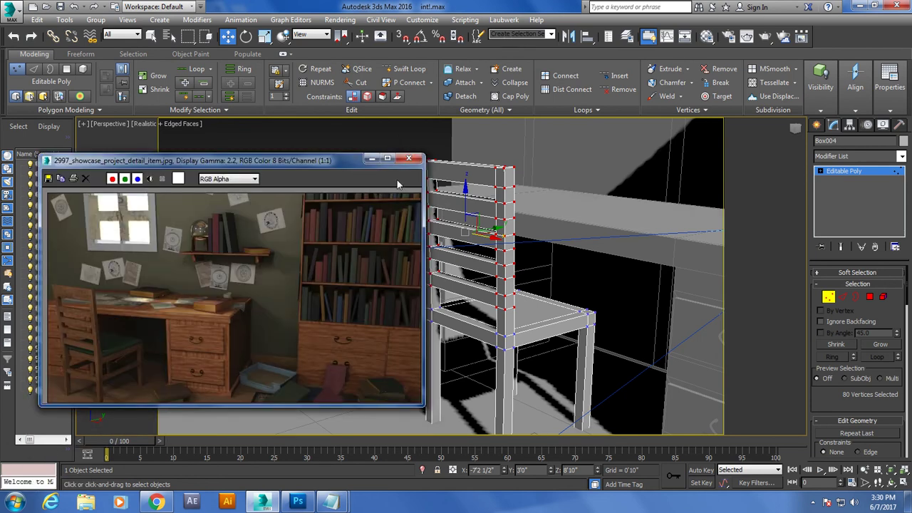
click(372, 159)
alt+middle_drag(373, 166, 326, 295)
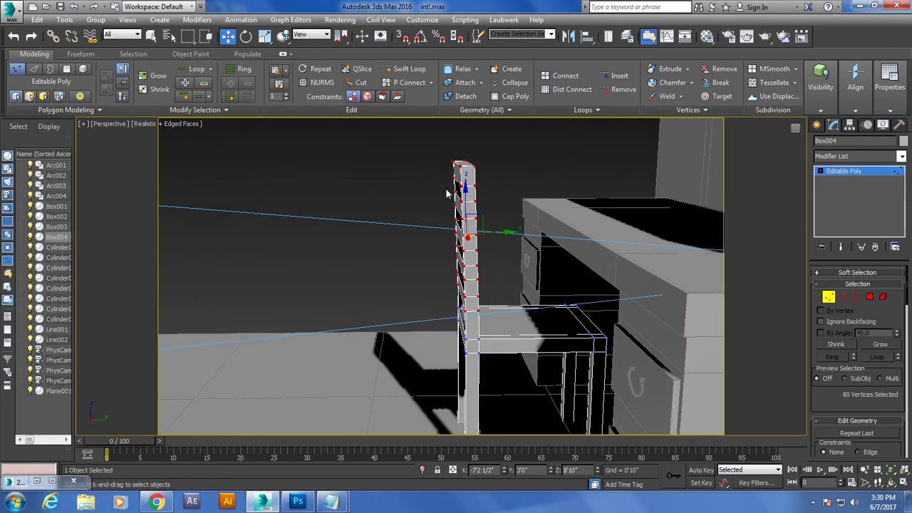
key(alt+w)
key(alt+w)
scroll(355, 266, up, 2)
drag(404, 135, 445, 144)
middle_drag(445, 144, 431, 203)
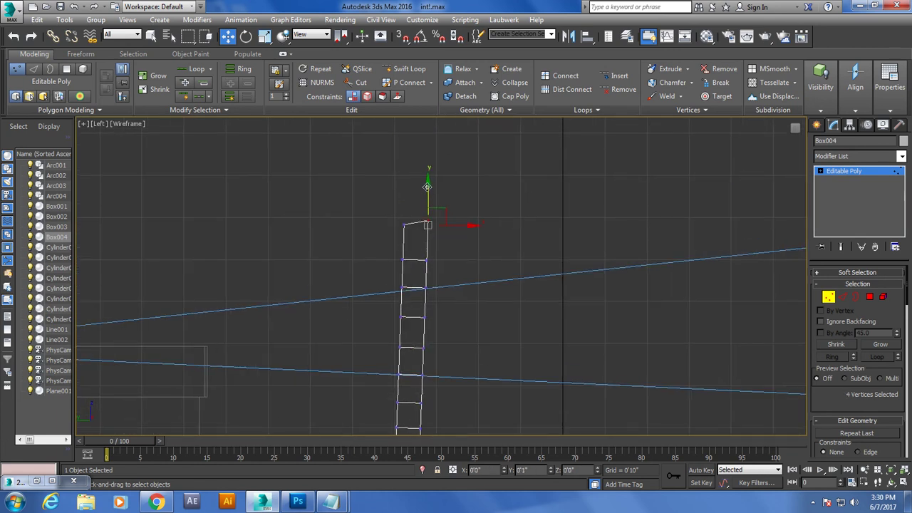
key(alt+w)
key(alt+w)
mouse_move(561, 308)
alt+middle_down()
mouse_move(580, 315)
mouse_move(459, 302)
alt+middle_up()
click(23, 482)
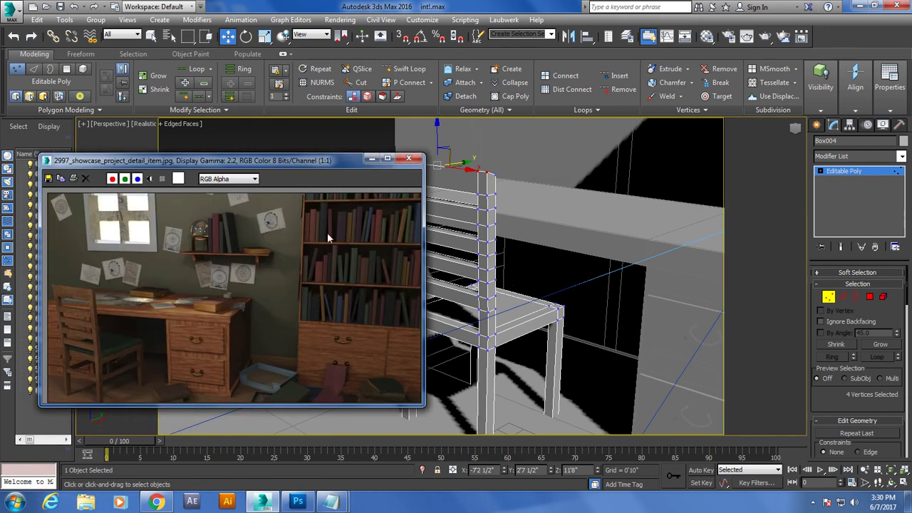
click(372, 163)
alt+middle_drag(592, 286, 526, 237)
scroll(528, 240, up, 3)
scroll(525, 237, down, 3)
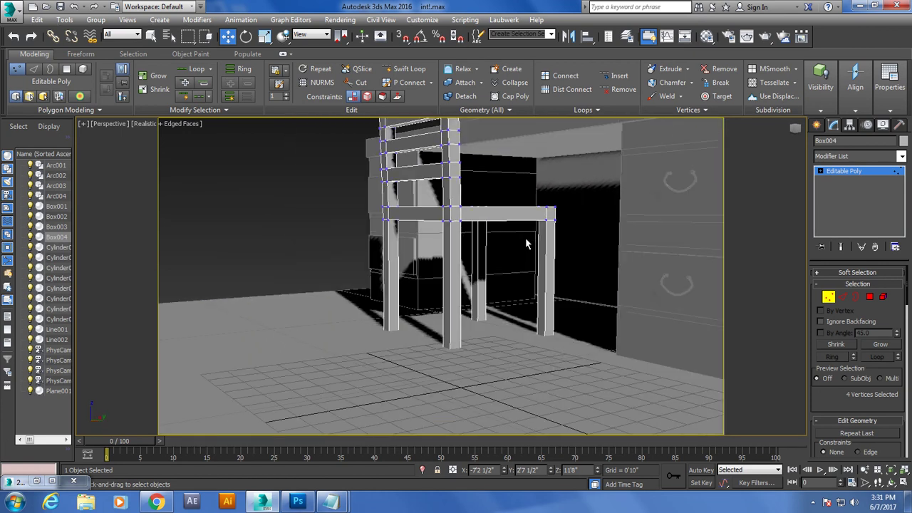
Connect the selected leg edges with 2 segments, pinched together and slid low on each leg.
click(845, 297)
drag(620, 255, 621, 256)
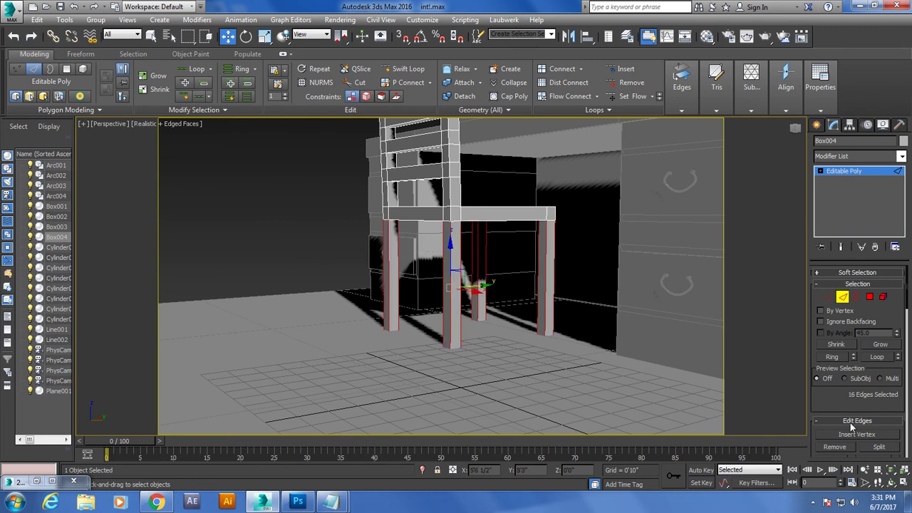
drag(854, 397, 855, 303)
click(896, 392)
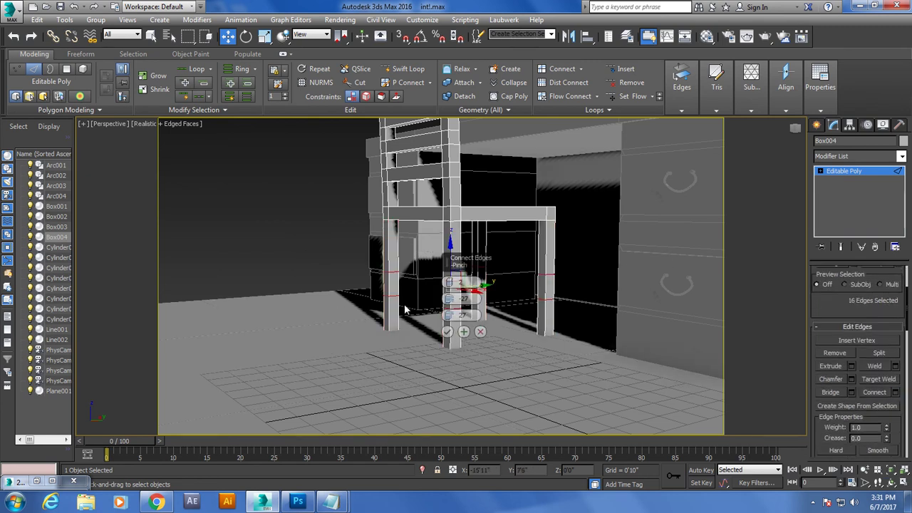
drag(456, 308, 467, 371)
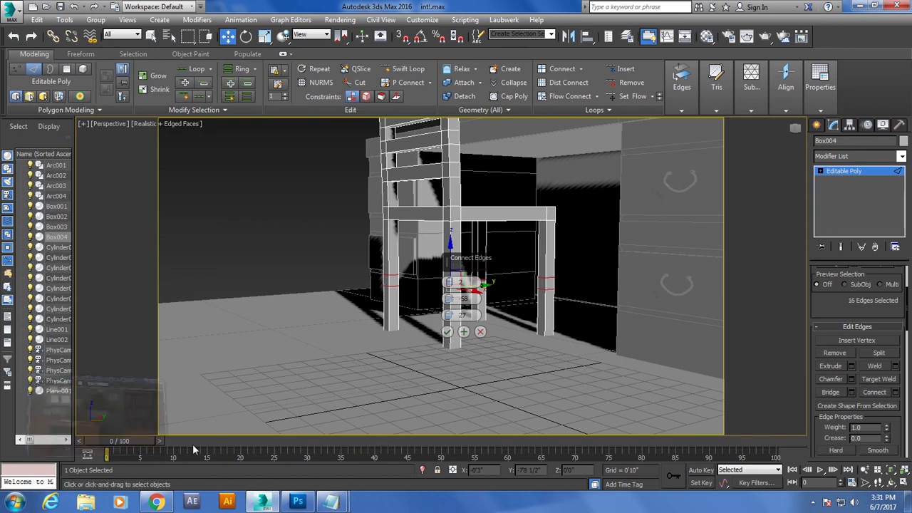
click(372, 158)
mouse_move(449, 315)
mouse_down()
mouse_move(459, 347)
mouse_move(391, 114)
mouse_up()
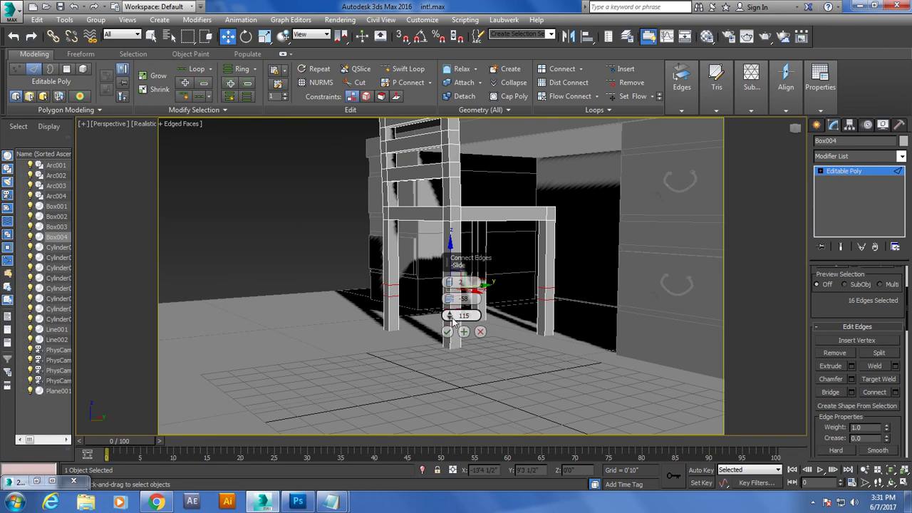
click(447, 332)
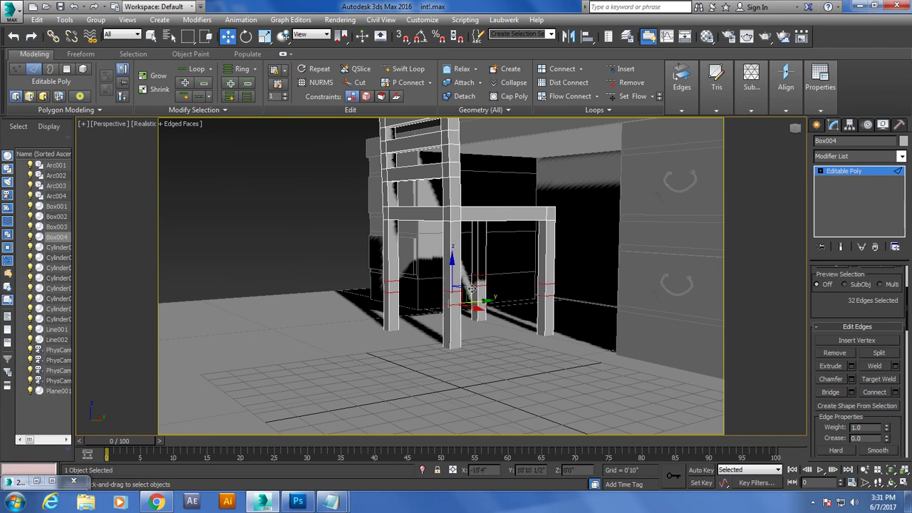
Switch to Polygon mode and select a face on one chair leg.
scroll(471, 288, up, 5)
scroll(377, 310, down, 2)
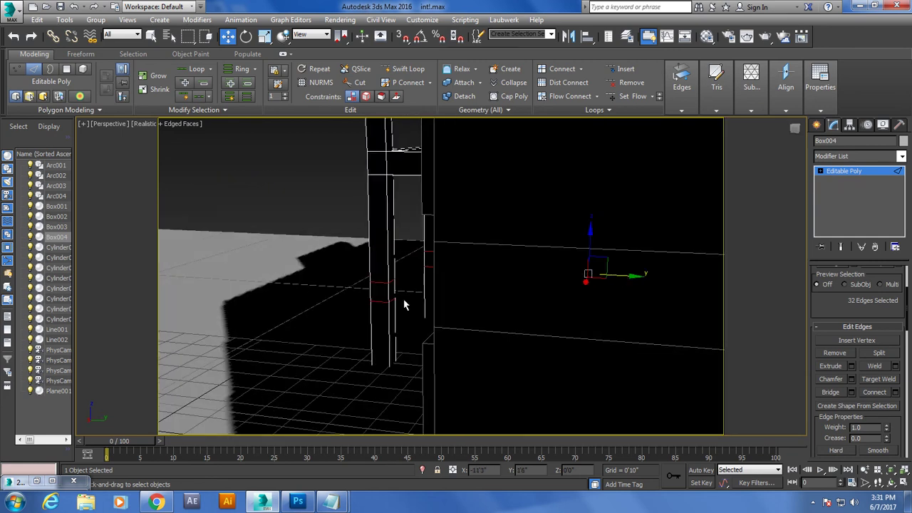
key(4)
click(391, 289)
Bridge the first two pairs of facing leg polygons into low crossbars.
scroll(414, 285, down, 3)
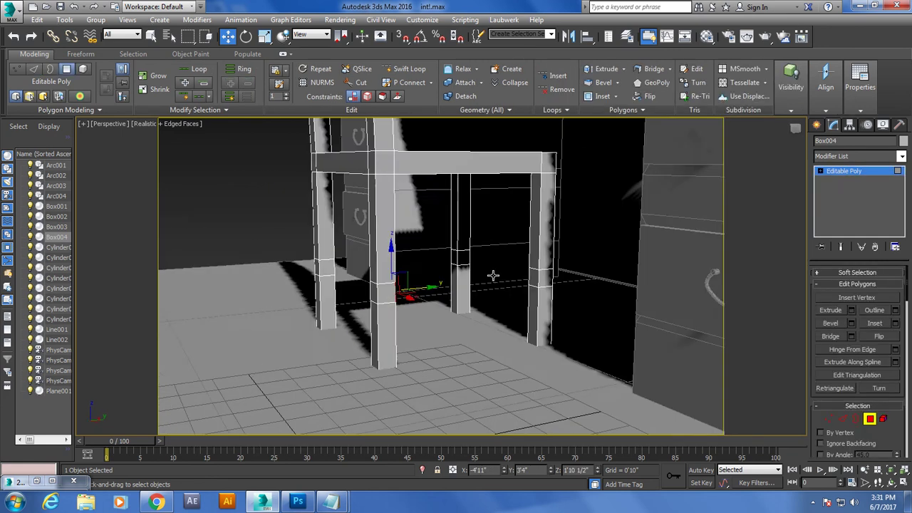
scroll(492, 270, down, 2)
ctrl+click(514, 274)
click(830, 336)
mouse_move(499, 299)
alt+middle_down()
mouse_move(467, 313)
mouse_move(396, 306)
alt+middle_up()
mouse_move(383, 273)
alt+middle_down()
mouse_move(470, 254)
mouse_move(384, 277)
alt+middle_up()
click(478, 242)
click(836, 333)
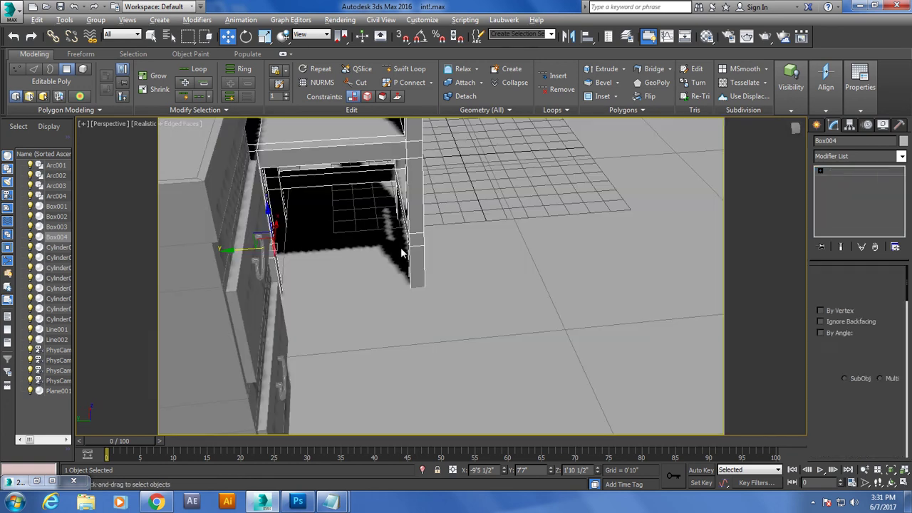
Bridge two more pairs of facing leg faces into crossbars.
key(z)
scroll(432, 235, down, 2)
scroll(432, 236, down, 3)
scroll(498, 235, down, 3)
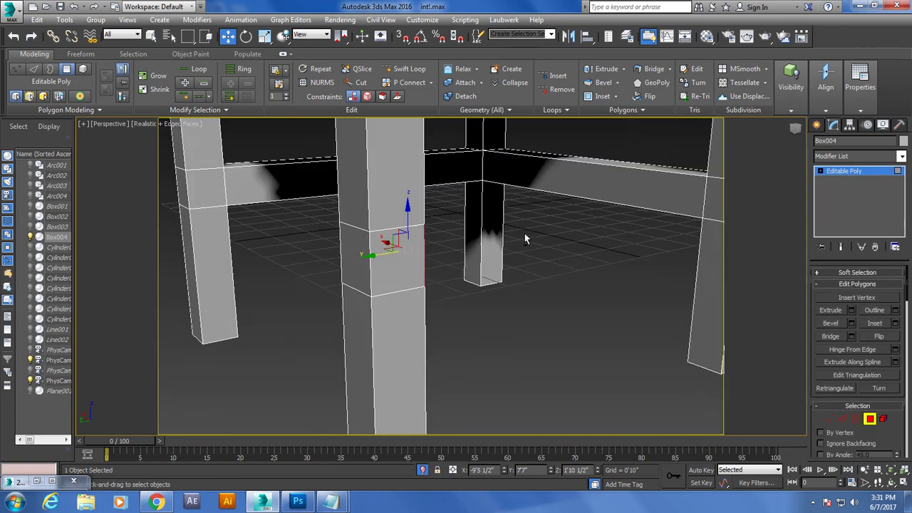
scroll(524, 240, down, 3)
ctrl+click(627, 220)
click(840, 335)
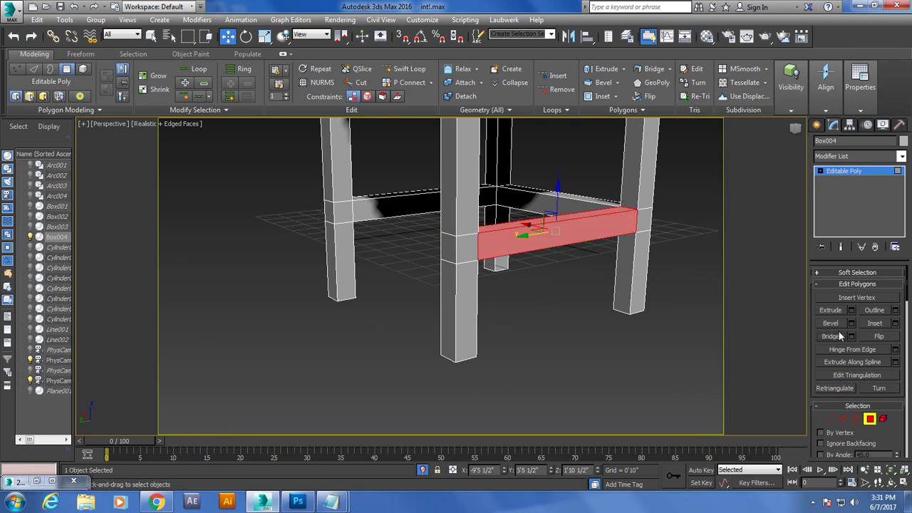
click(347, 210)
alt+middle_drag(347, 211, 521, 212)
ctrl+click(508, 199)
click(830, 335)
Orbit out to view the chair beside the desk, briefly checking the reference render.
right_click(712, 263)
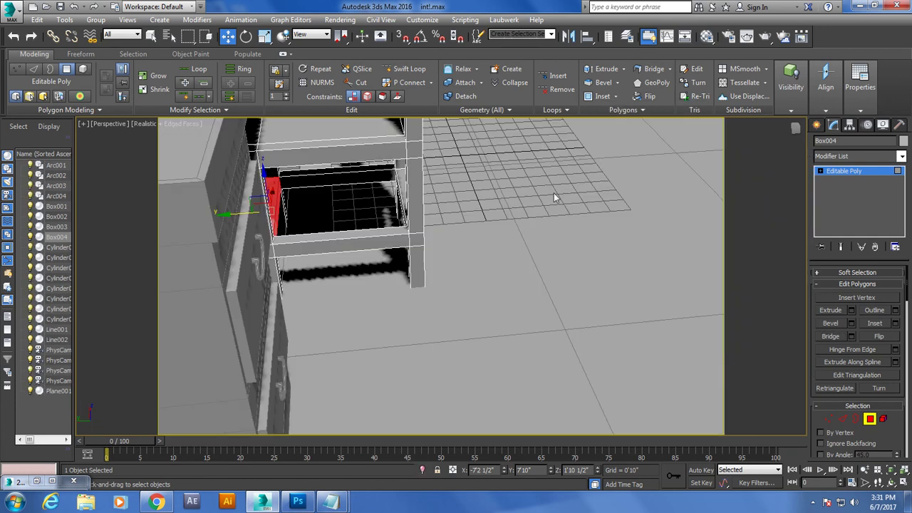
alt+middle_drag(554, 193, 35, 486)
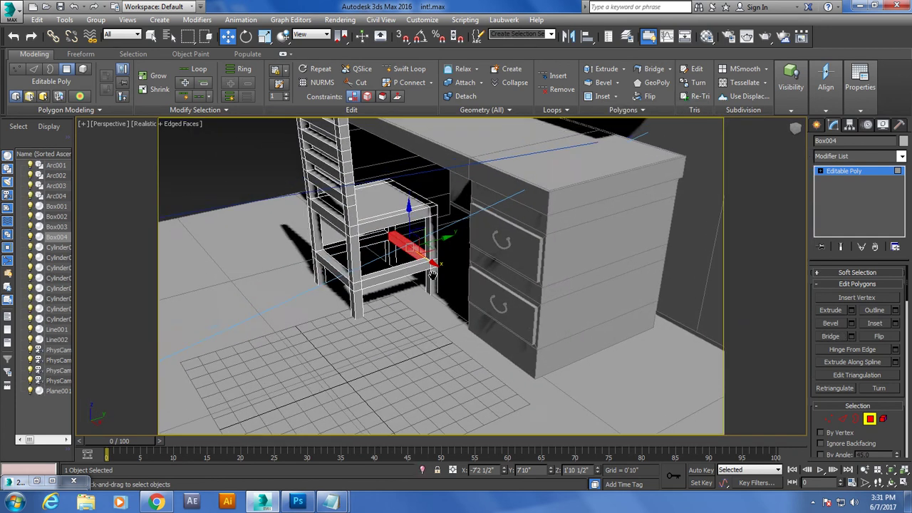
click(36, 482)
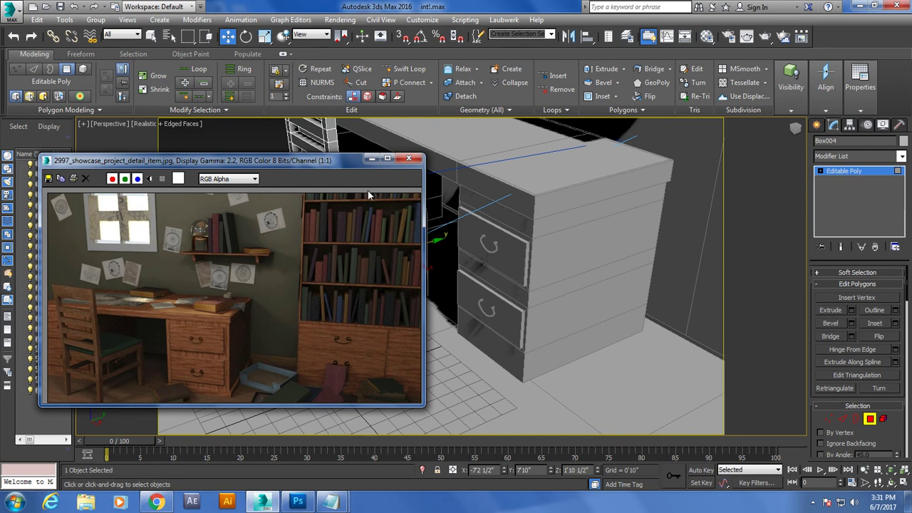
click(371, 158)
mouse_move(371, 186)
alt+middle_down()
mouse_move(404, 253)
mouse_move(432, 237)
mouse_move(438, 252)
alt+middle_up()
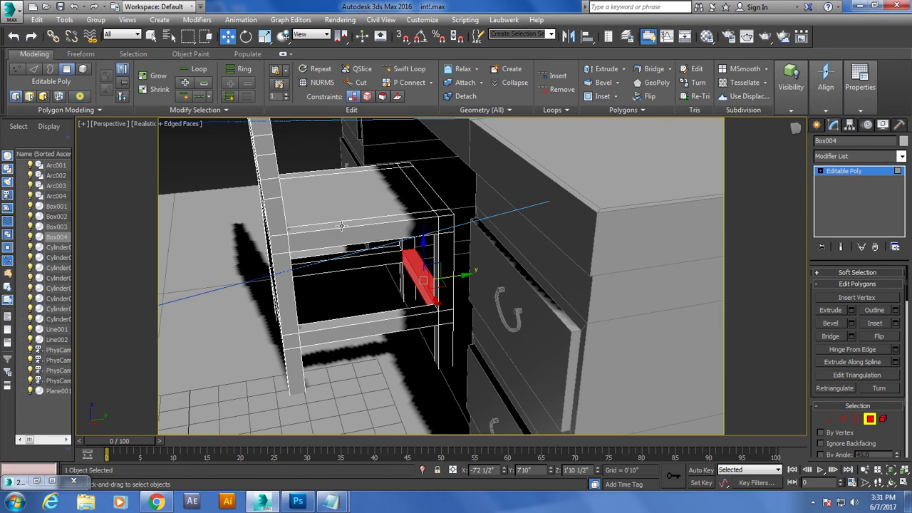
Maximize the Top view and choose Extended Primitives in the Create panel.
key(alt+w)
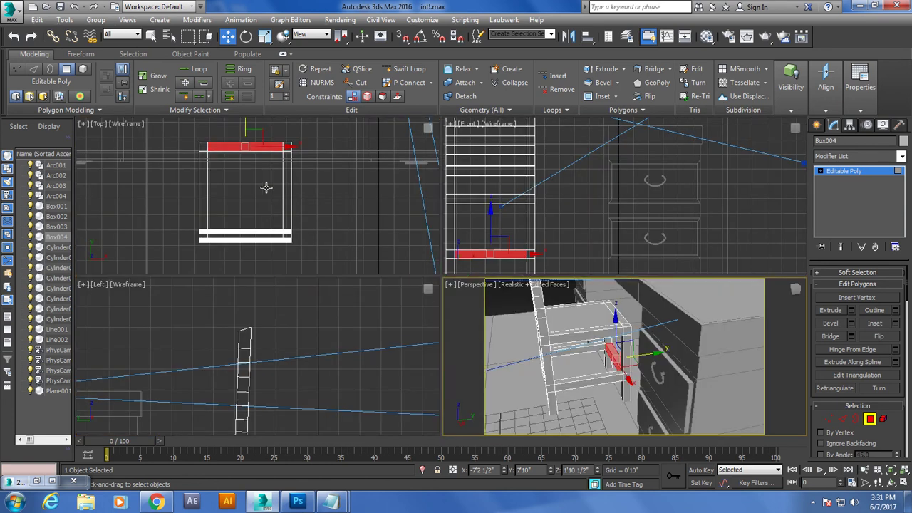
right_click(264, 187)
key(alt+w)
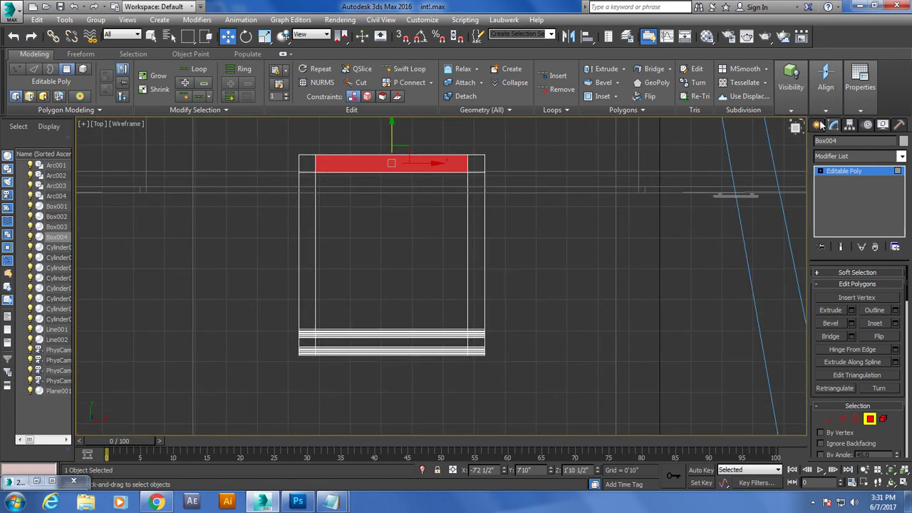
click(820, 125)
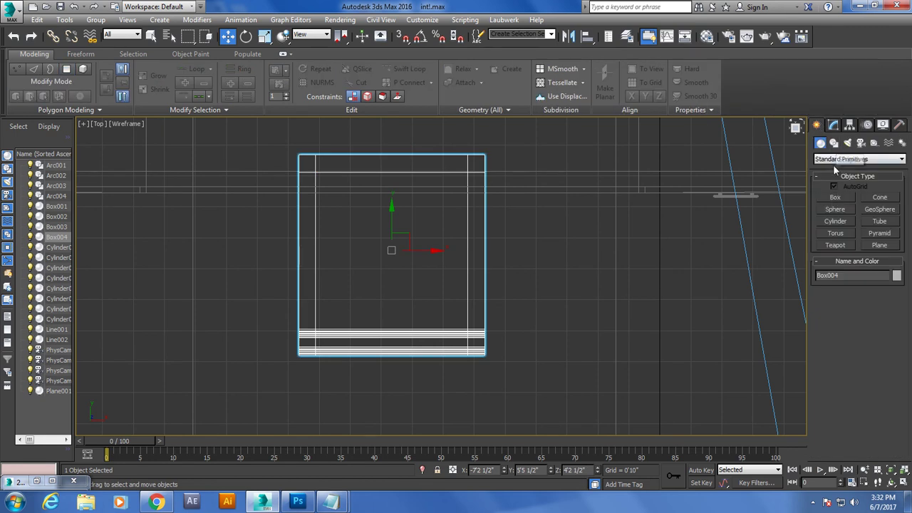
click(833, 160)
click(841, 172)
Draw a ChamferBox cushion over the seat in Top view, setting its height and fillet.
click(845, 210)
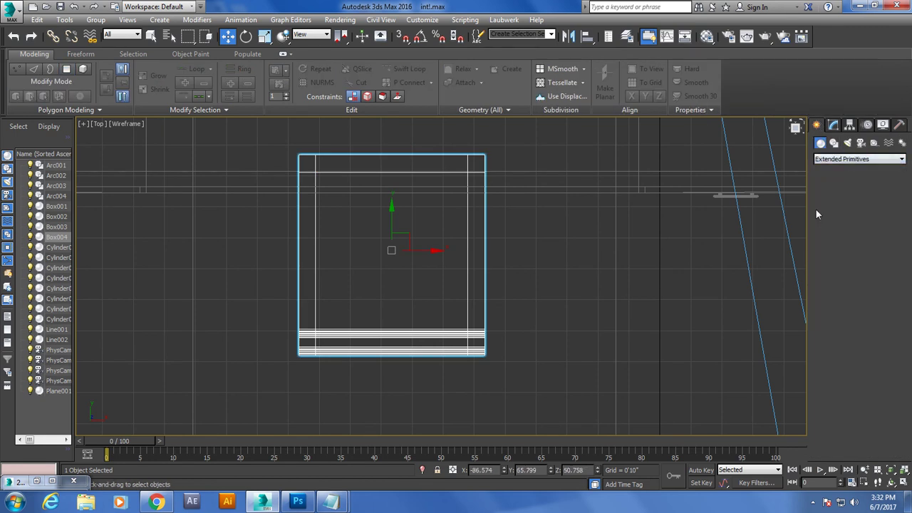
drag(298, 152, 484, 328)
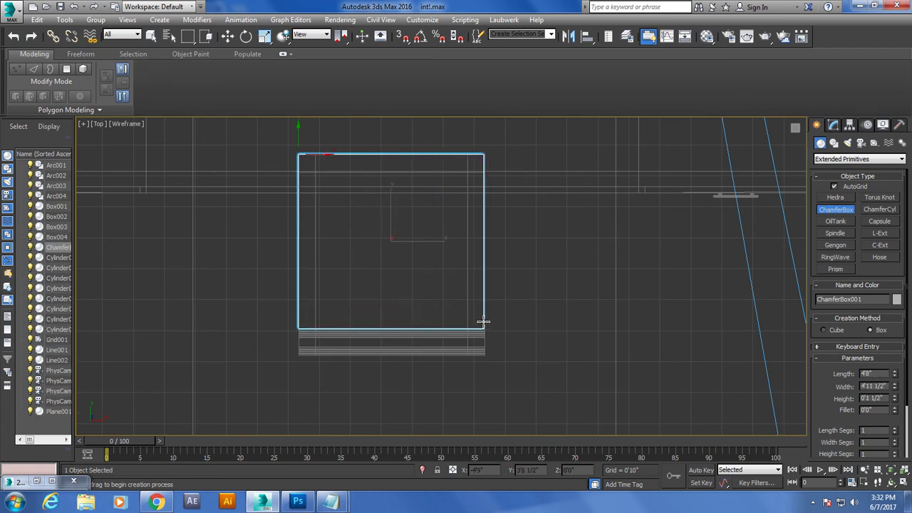
click(481, 309)
click(584, 349)
In Perspective view, move the cushion up onto the chair seat.
key(w)
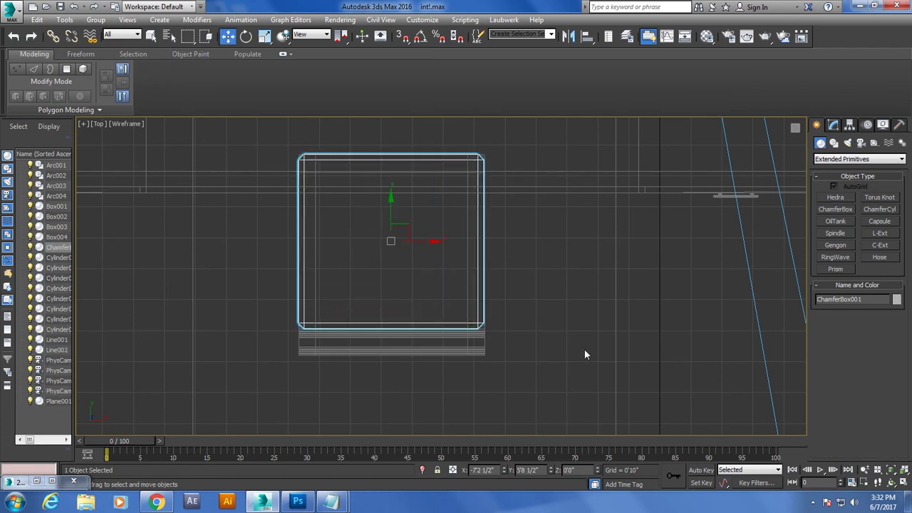
key(alt+w)
key(alt+w)
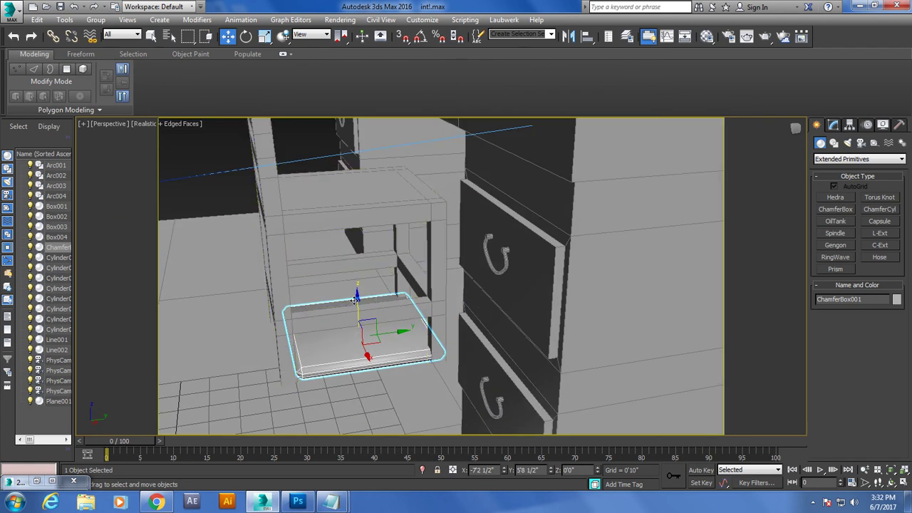
drag(353, 269, 342, 153)
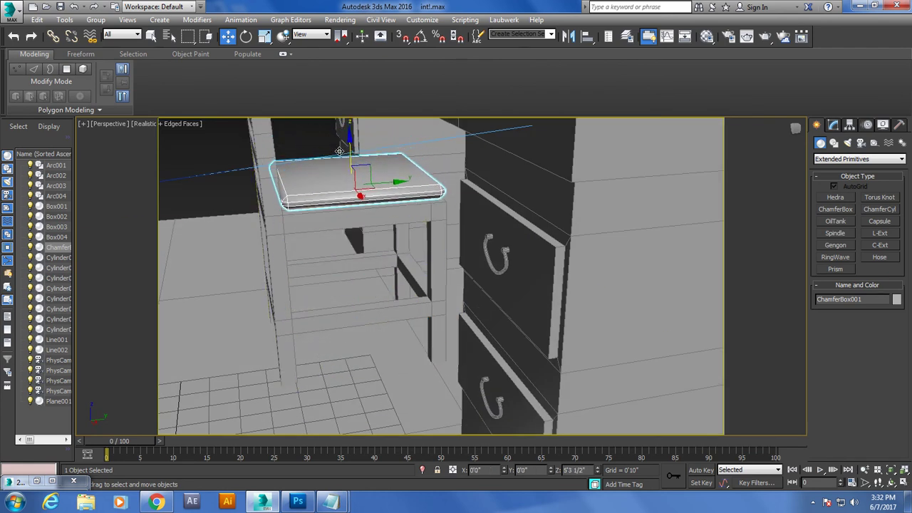
click(397, 240)
Pan across the room and reopen the reference room render.
mouse_move(397, 240)
middle_down()
mouse_move(428, 278)
mouse_move(432, 261)
middle_up()
scroll(429, 278, down, 5)
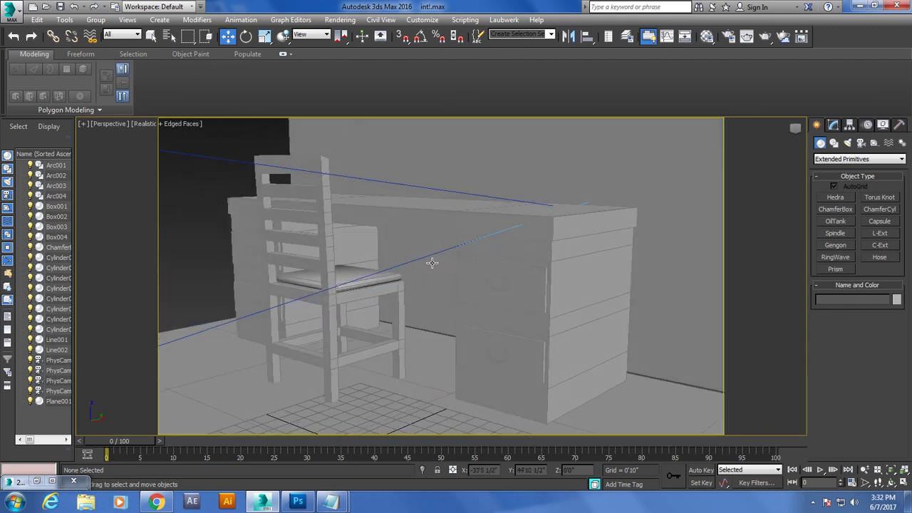
scroll(431, 260, down, 4)
click(36, 481)
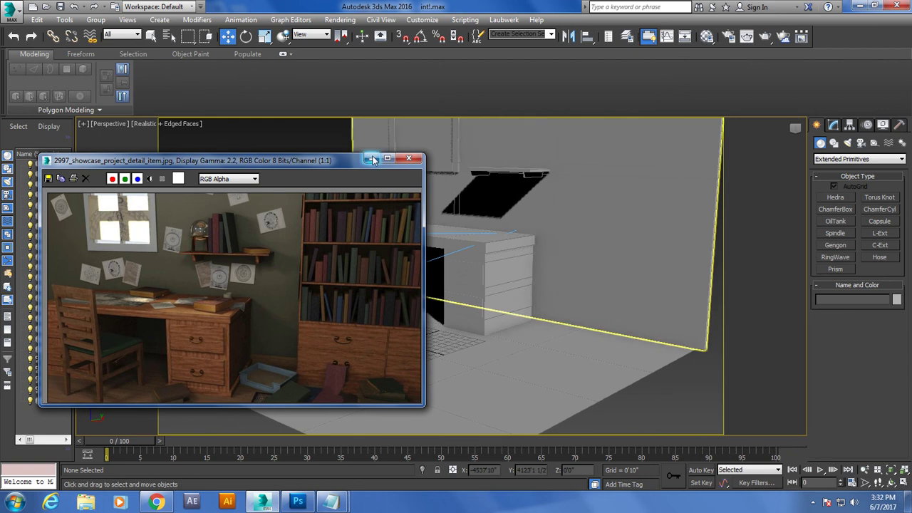
Minimize the reference render to reveal the room with the cushioned chair.
click(372, 158)
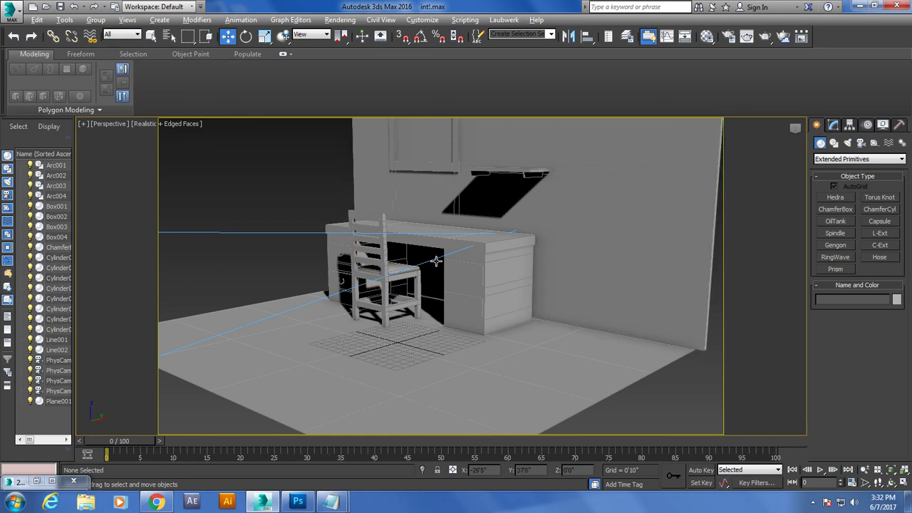
key(alt)
Select ChamferBox001 and set its Fillet to 0'1 1/2" with 3 Fillet Segs.
alt+middle_drag(436, 260, 413, 253)
click(411, 251)
key(z)
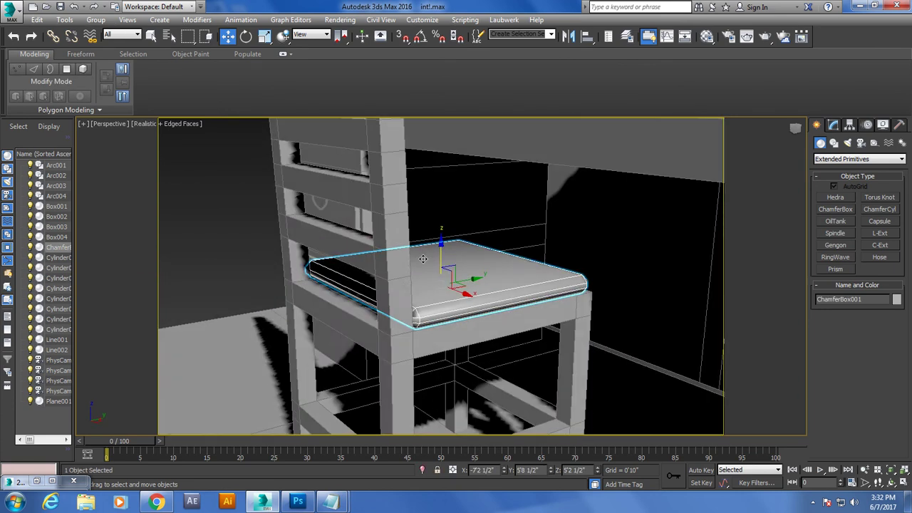
click(834, 124)
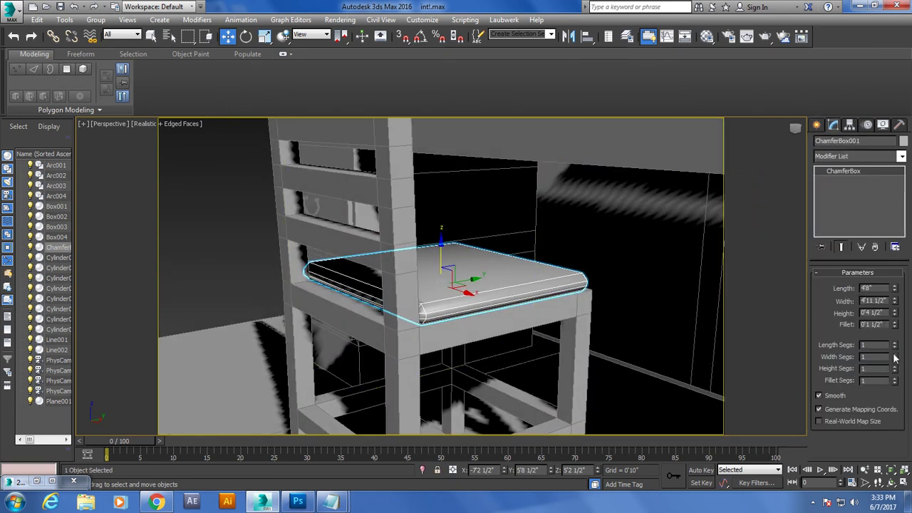
drag(894, 325, 894, 324)
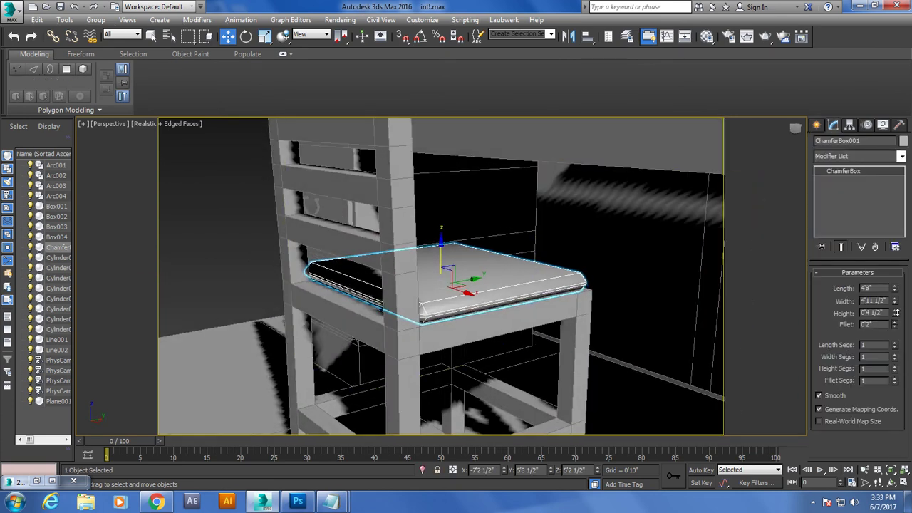
drag(894, 382, 903, 376)
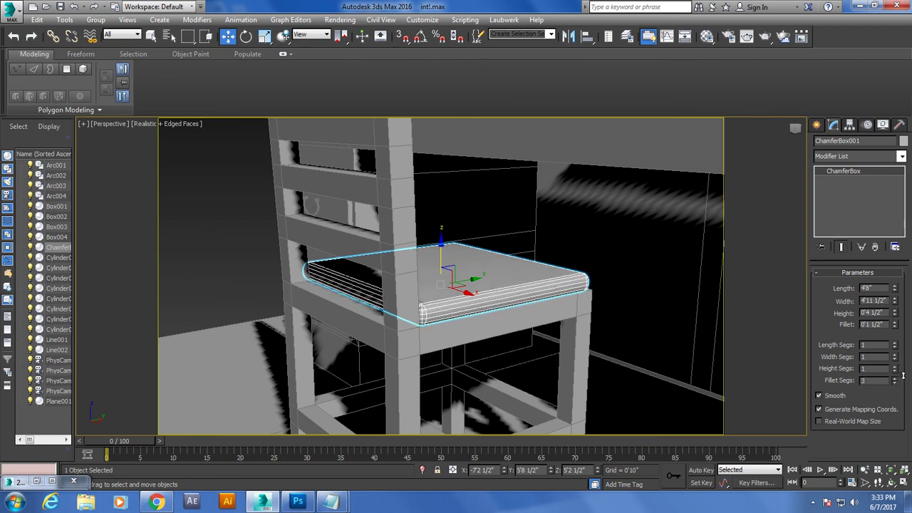
scroll(570, 328, down, 2)
scroll(570, 328, down, 5)
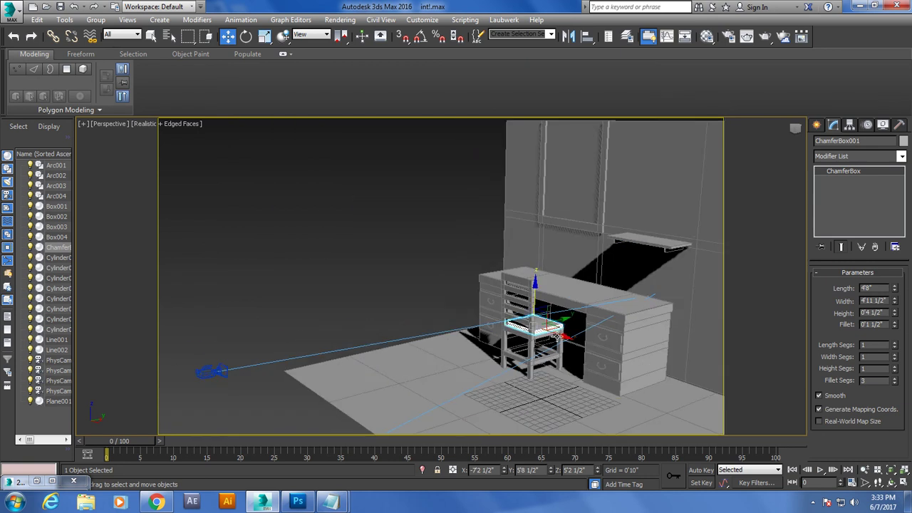
View the room through PhysCamera002 and minimize the reference render.
key(c)
click(424, 175)
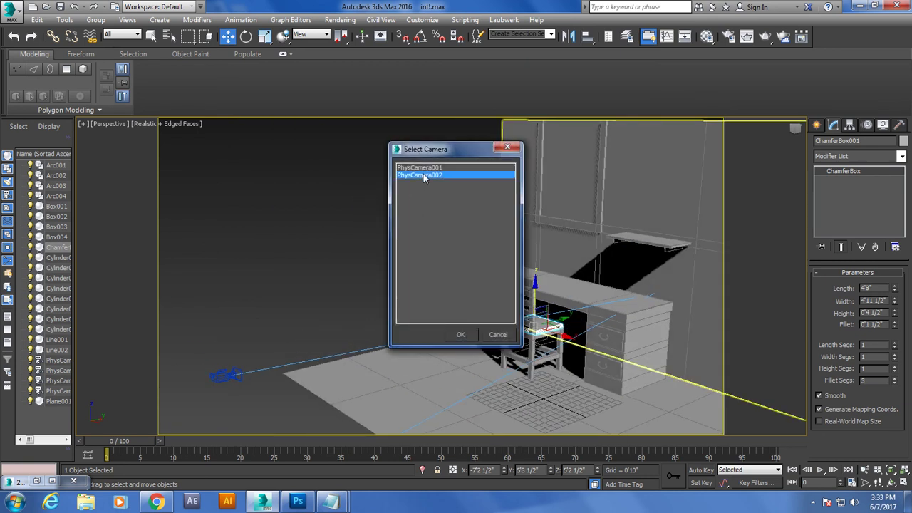
click(462, 334)
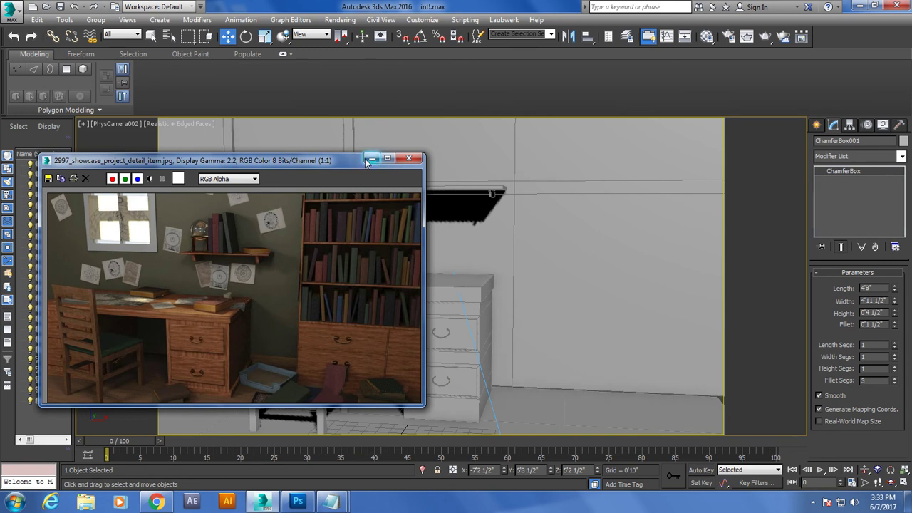
click(368, 161)
Rotate the chair slightly and nudge the floor plane Plane001 into place.
click(318, 344)
key(e)
mouse_move(318, 343)
mouse_down()
mouse_move(334, 345)
mouse_move(322, 346)
mouse_up()
key(w)
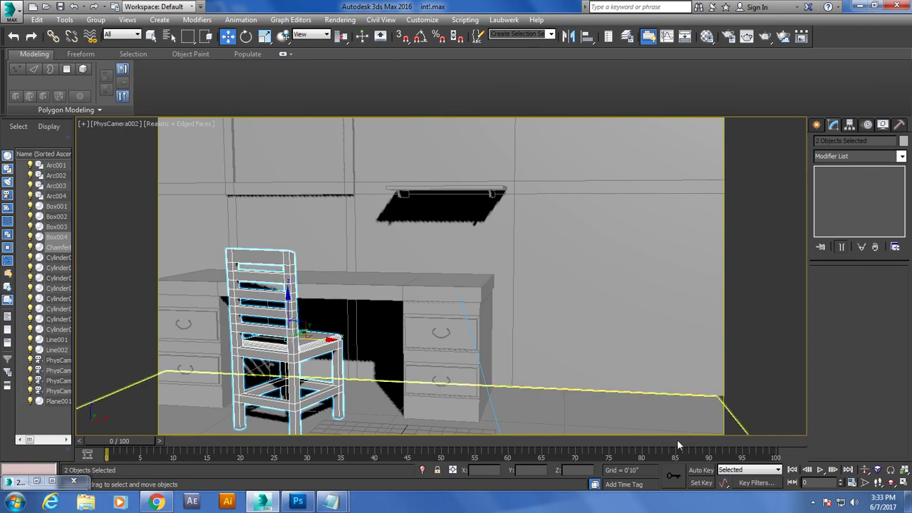
click(619, 424)
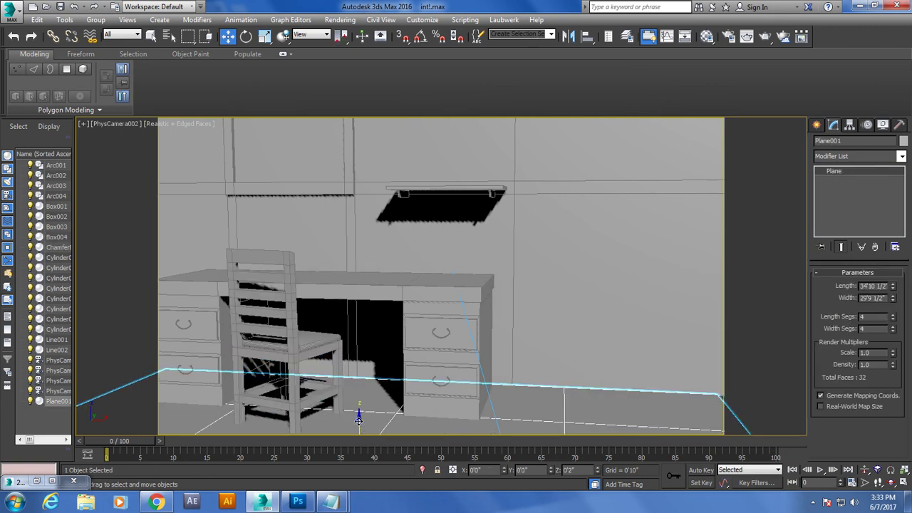
drag(359, 420, 357, 425)
Select the room box in vertex mode and return to the PhysCamera002 view.
click(590, 251)
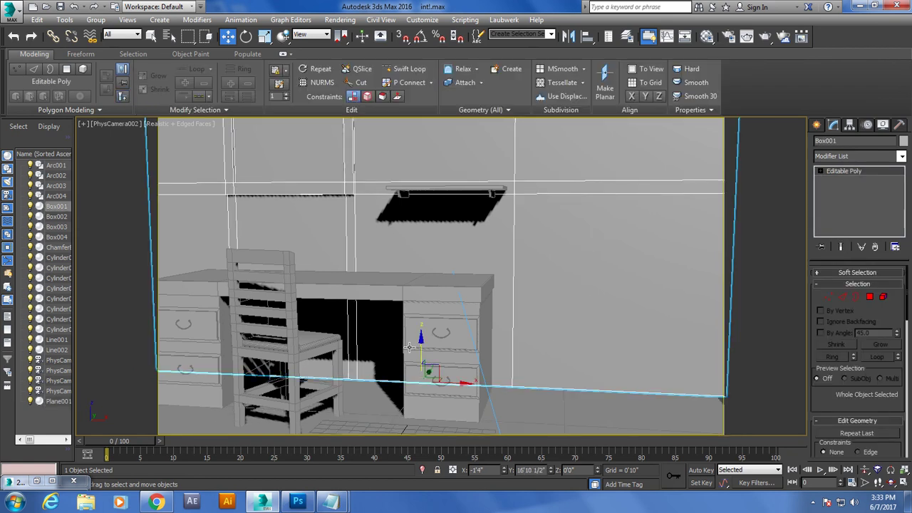
key(1)
key(p)
scroll(490, 344, down, 10)
scroll(490, 344, up, 3)
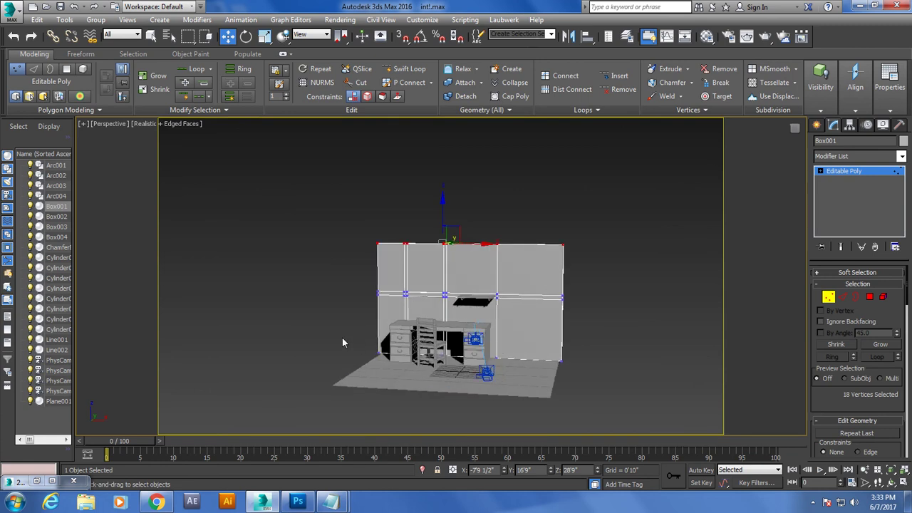
scroll(516, 389, up, 3)
key(c)
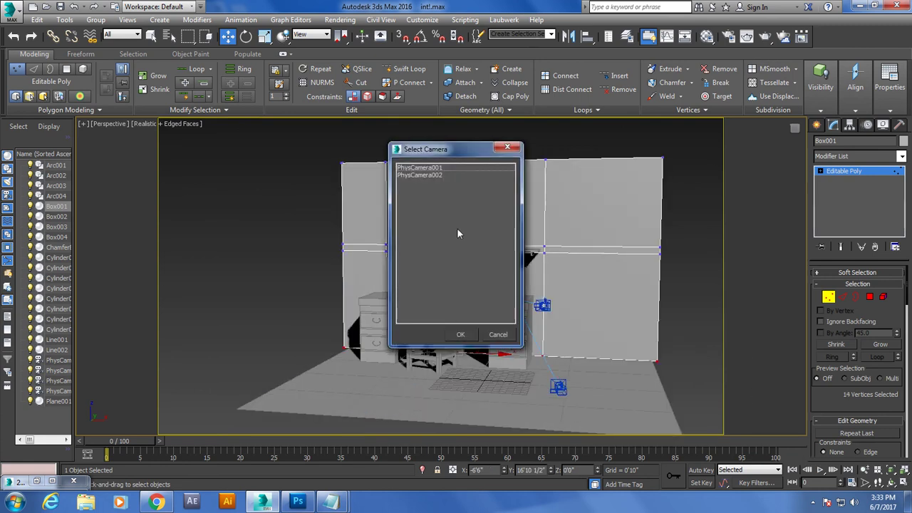
double_click(432, 175)
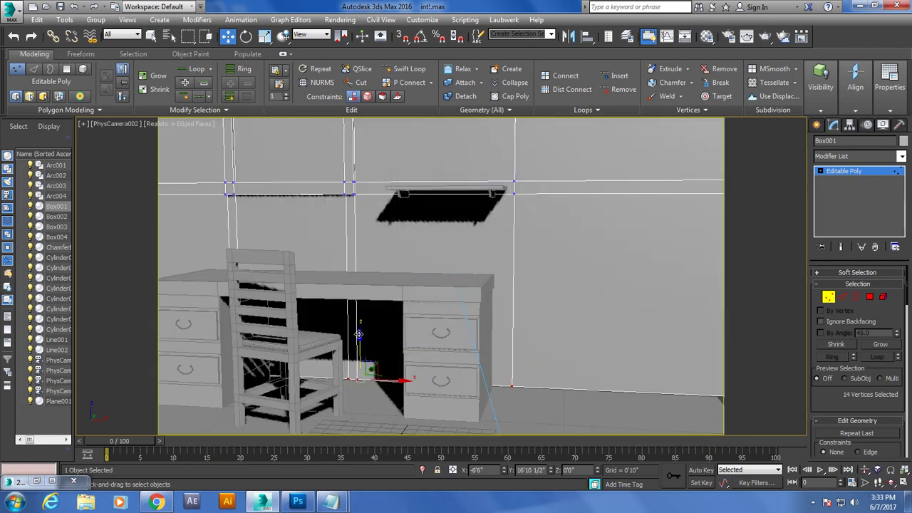
Widen the floor plane Plane001 to 33'8".
click(834, 177)
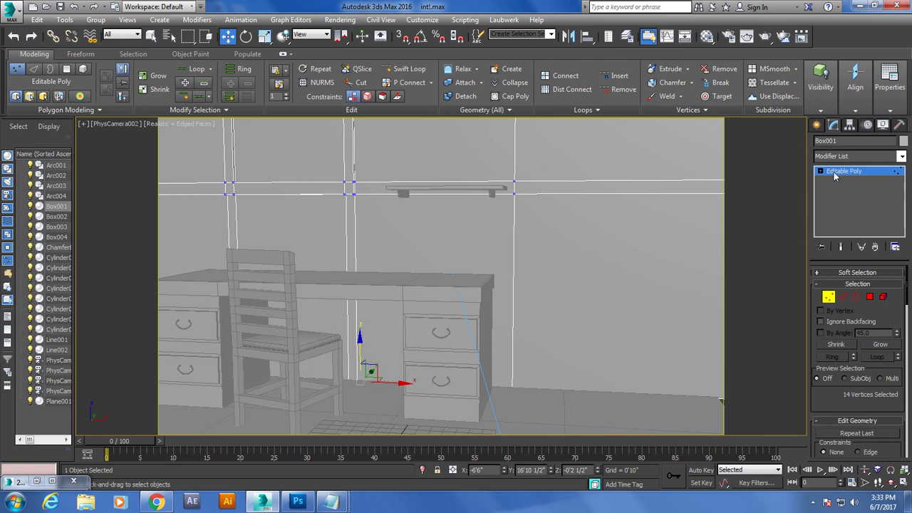
click(640, 397)
drag(893, 298, 894, 288)
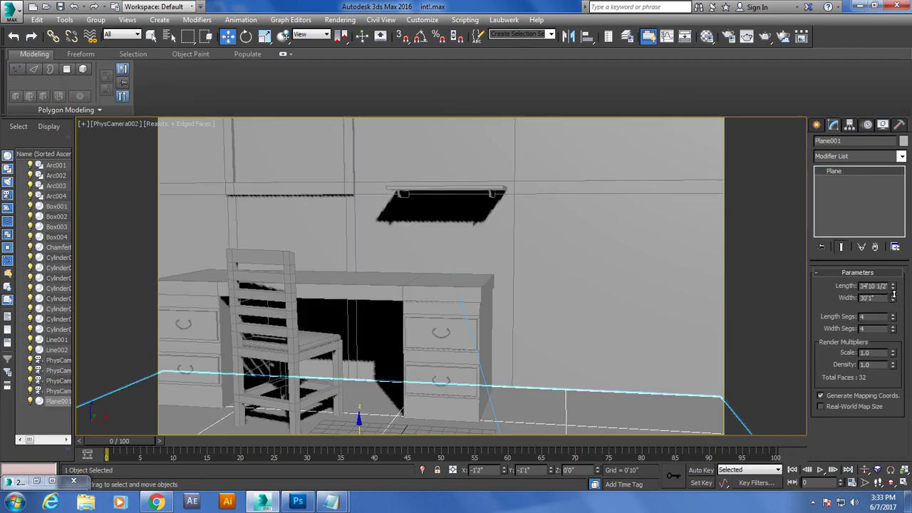
Push Box001's right column of wall vertices outward along X, then view through PhysCamera002.
click(676, 295)
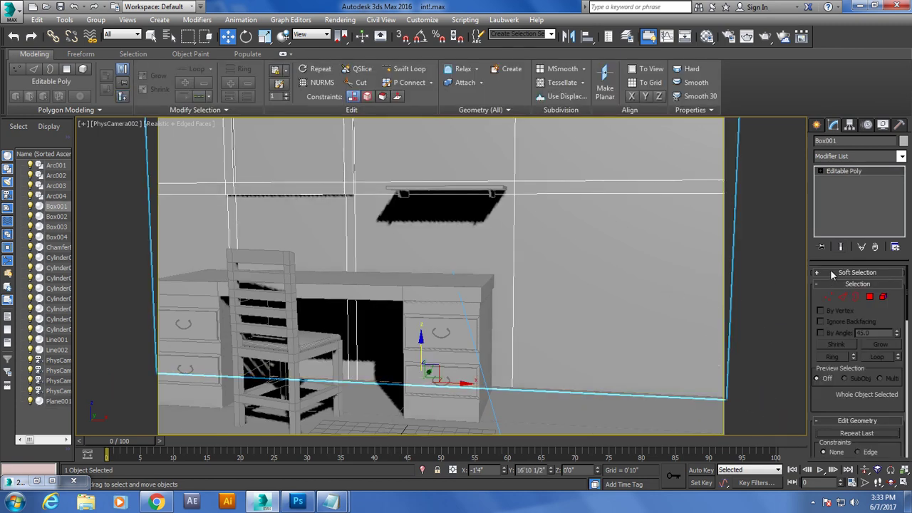
key(p)
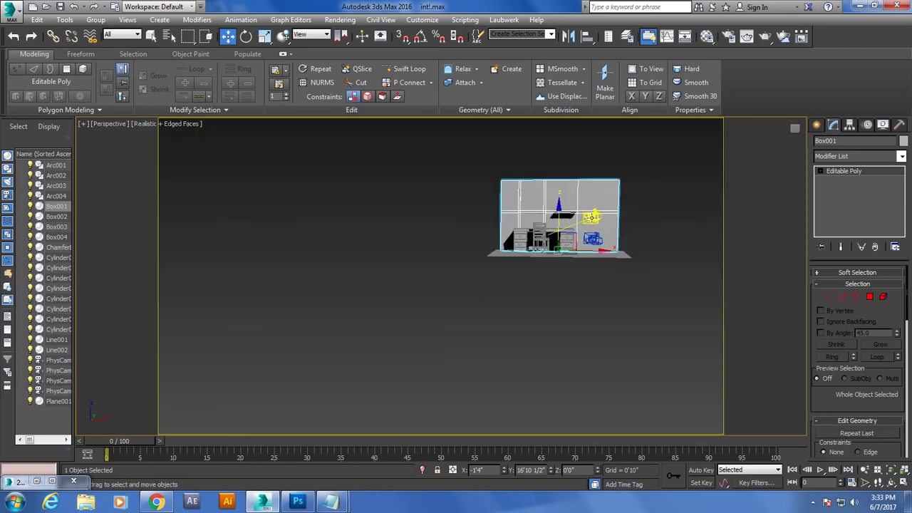
key(1)
drag(608, 151, 638, 263)
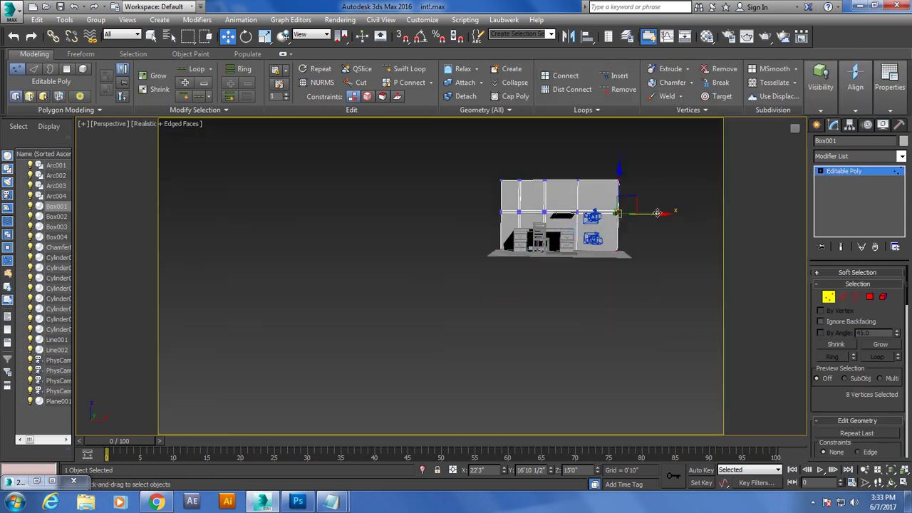
drag(654, 214, 669, 218)
key(c)
double_click(436, 182)
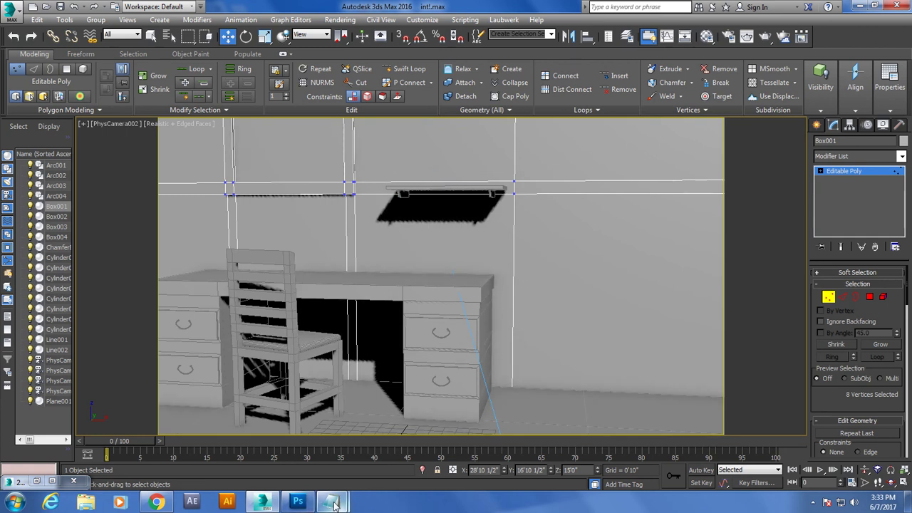
mouse_move(330, 502)
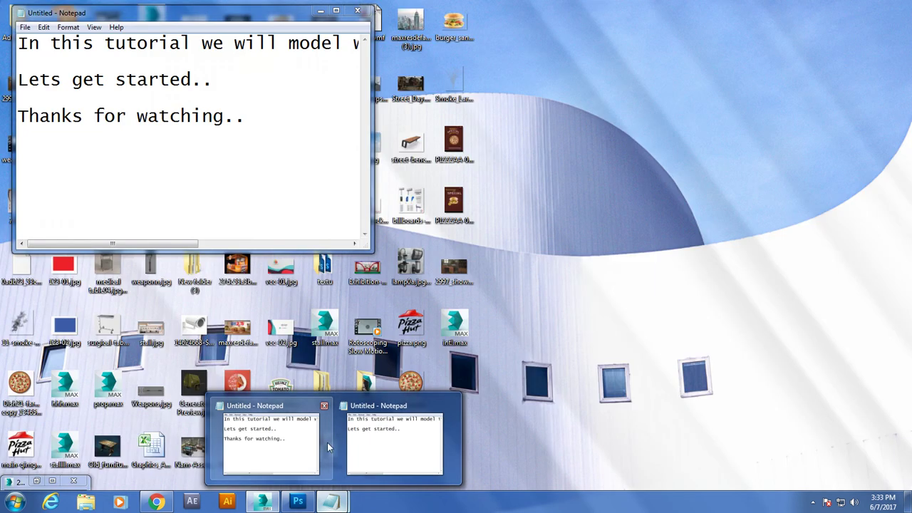
Maximize Notepad, append '( Part 1)' to line one, and add 'Thanks for watching..' and 'Continue to part 2'.
click(413, 446)
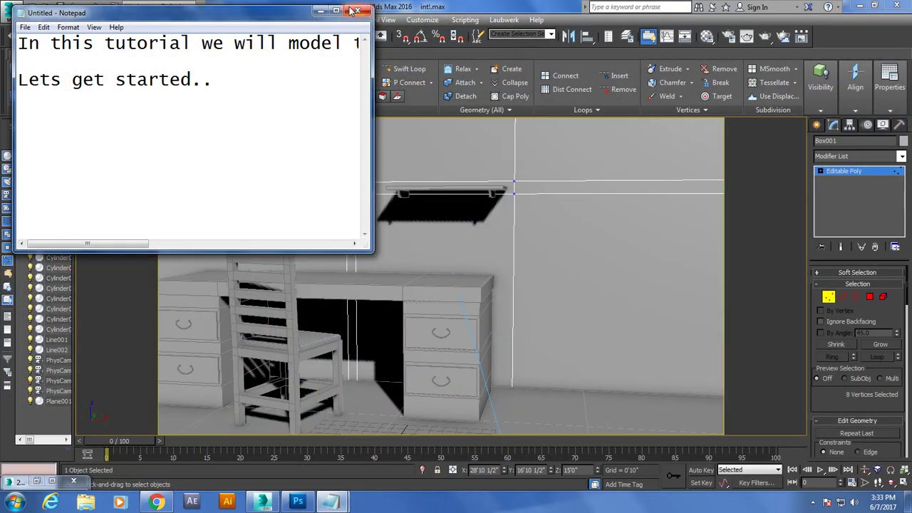
click(335, 10)
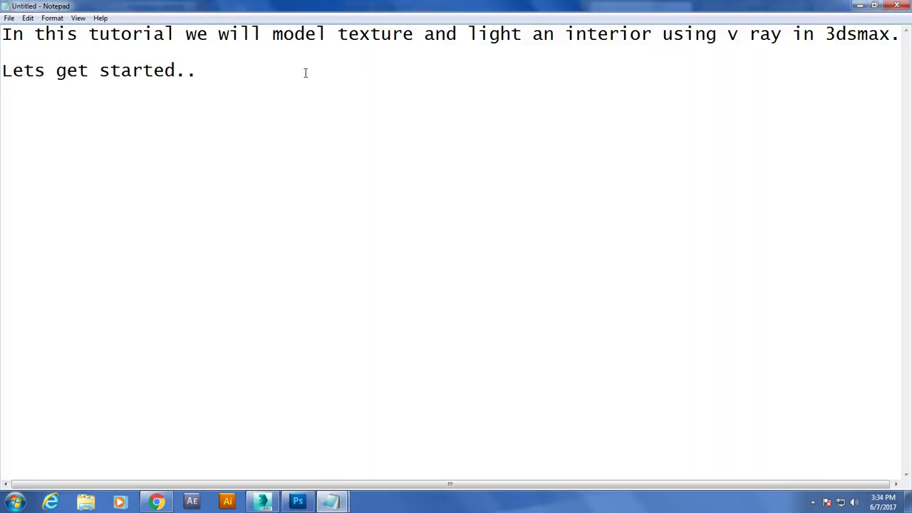
text(Thanks)
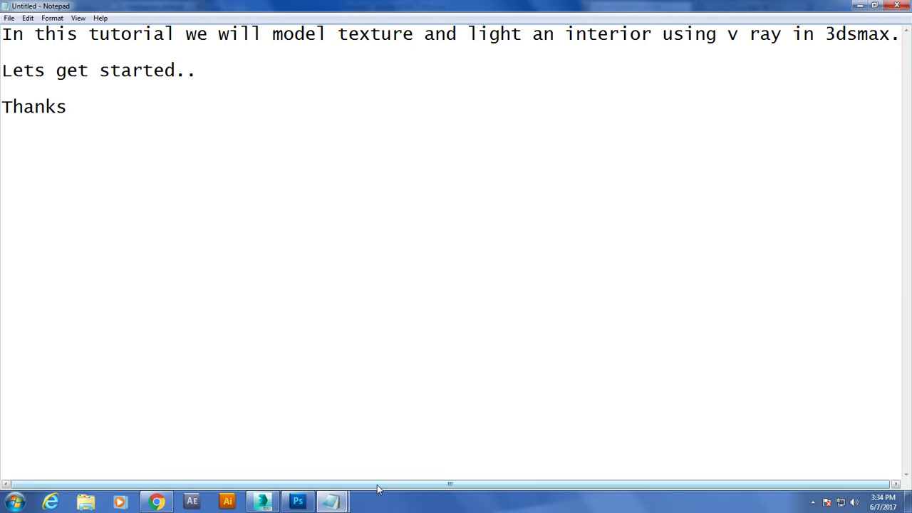
drag(379, 486, 487, 488)
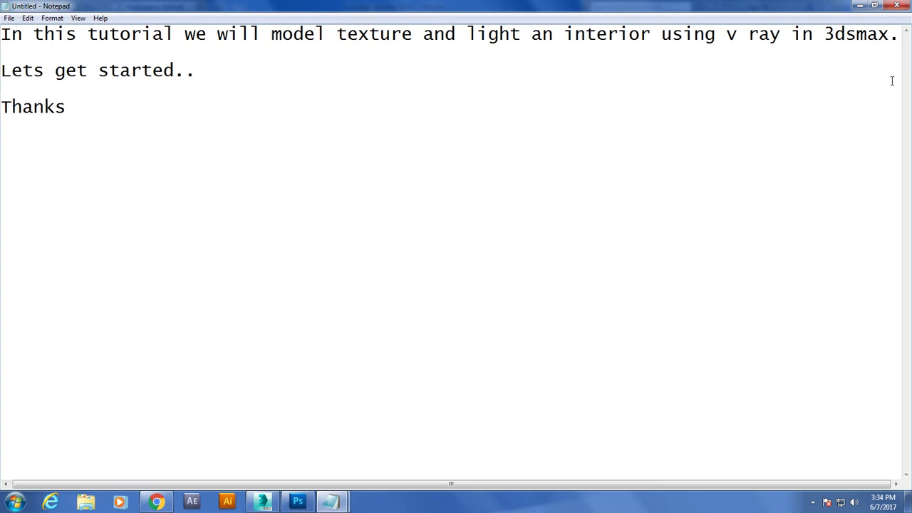
text(( Part 1)
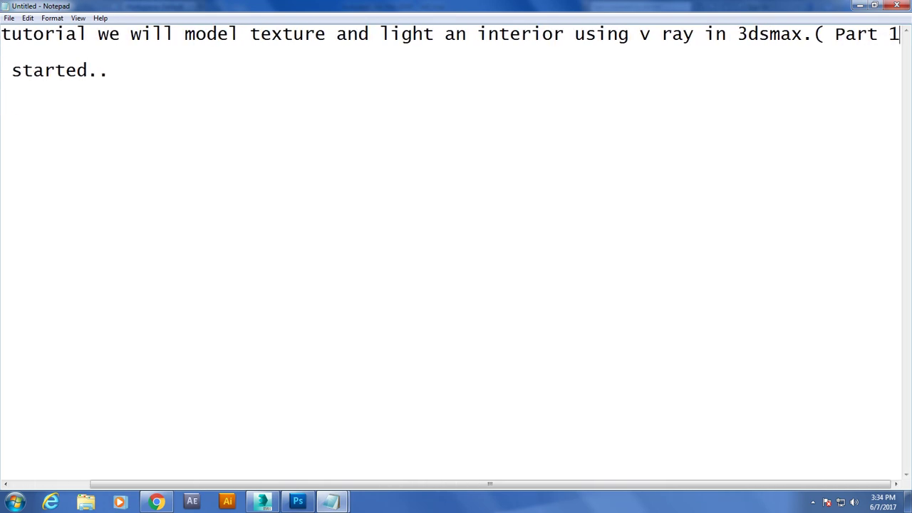
text())
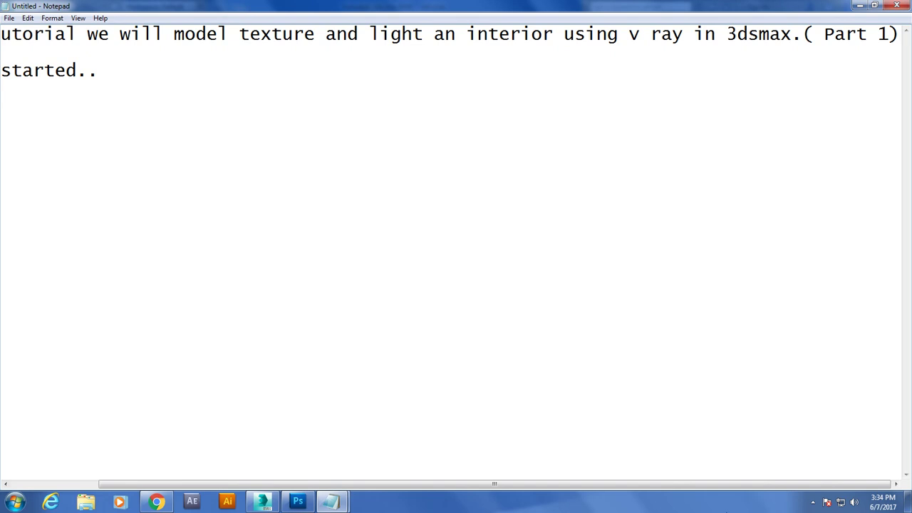
drag(596, 485, 396, 495)
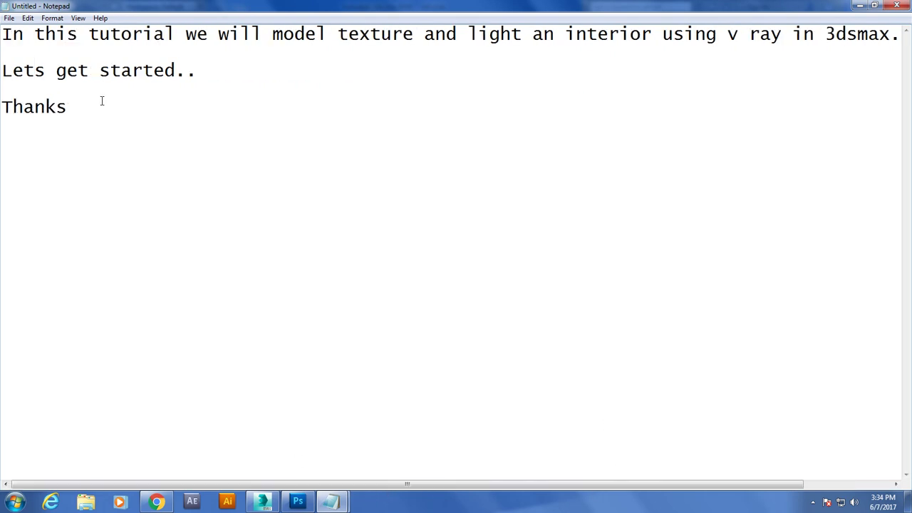
text(for watching..  )
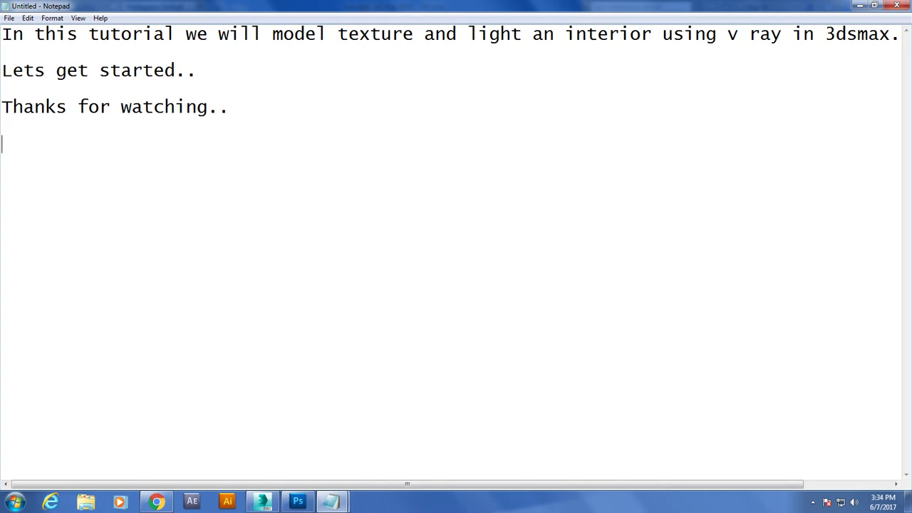
text(Continue to part 2)
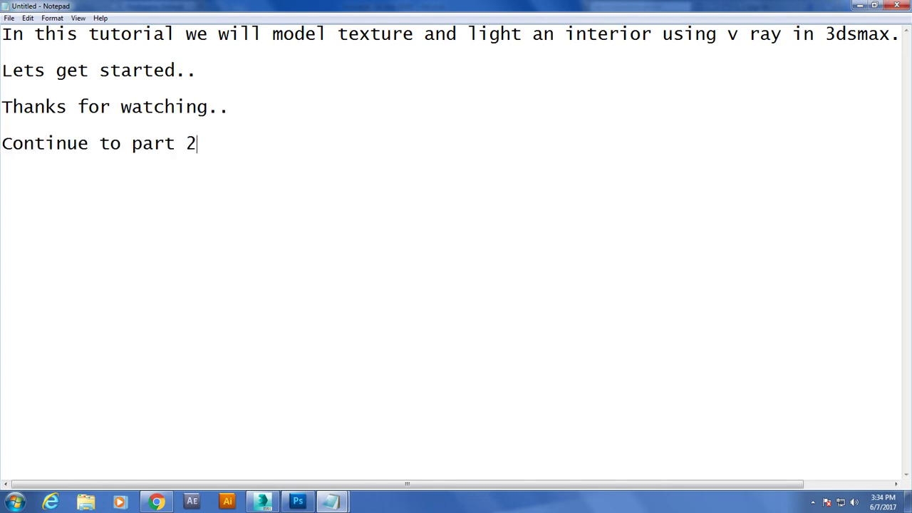